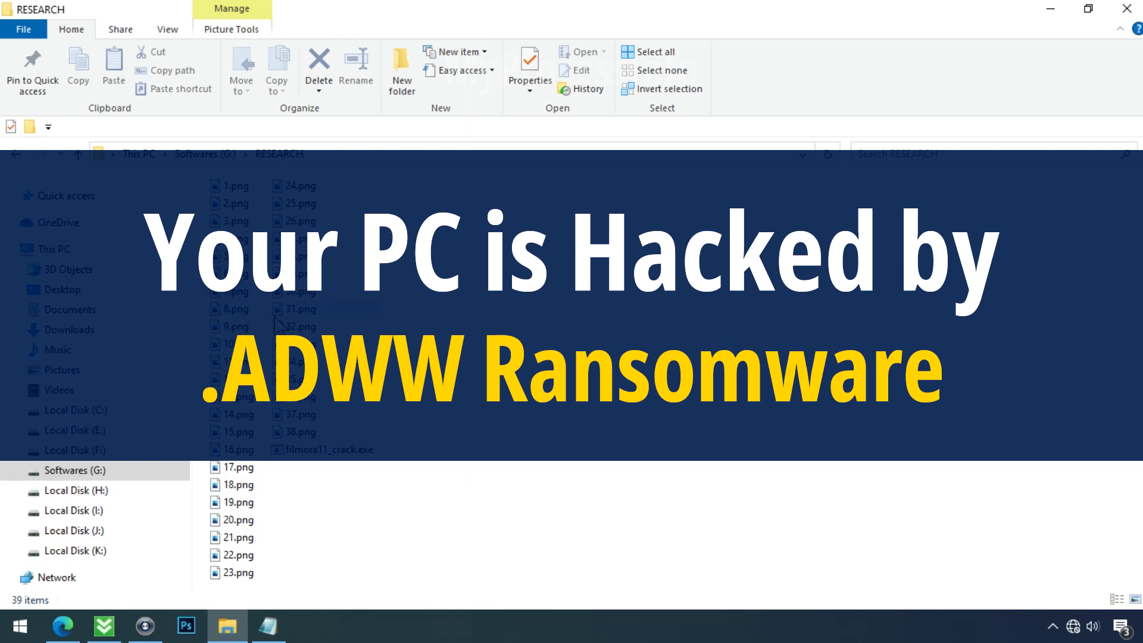
- Launch filmora11_crack.exe from the RESEARCH folder on the Softwares (G:) drive
double_click(320, 450)
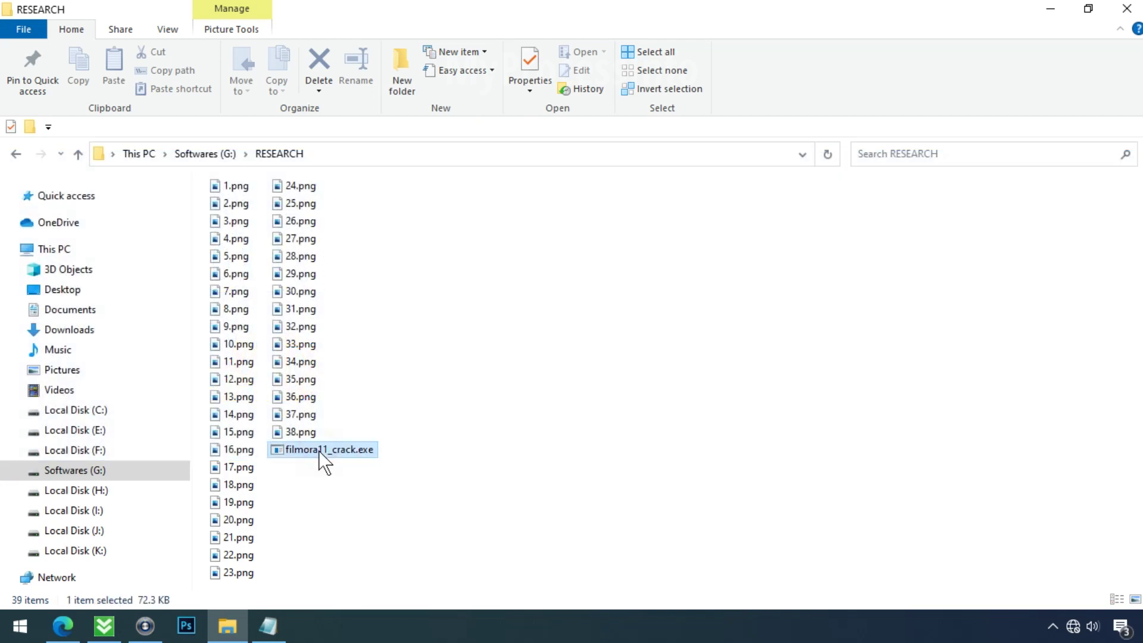
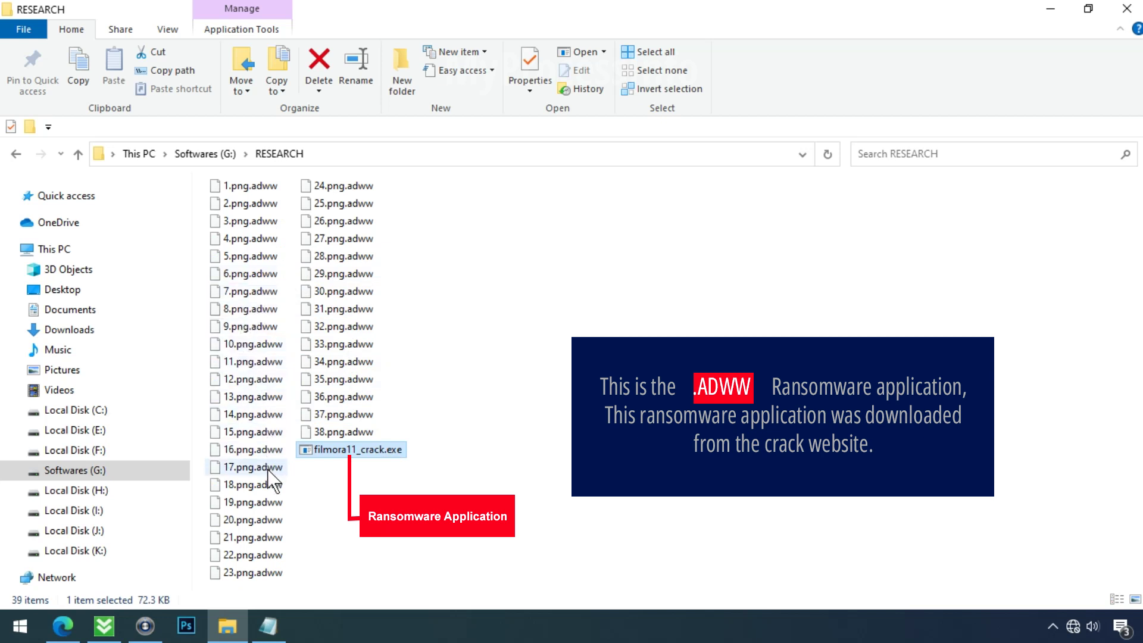
- Rename 15.png.adww to 15.png by deleting its .adww extension
left_click(266, 432)
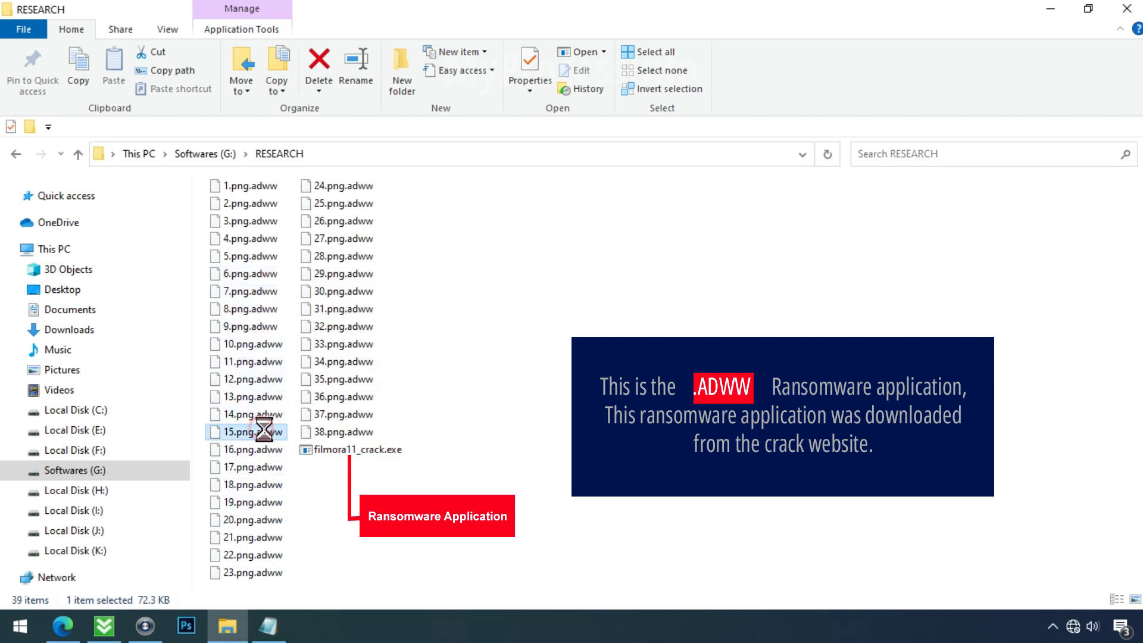
left_click(265, 430)
left_click_drag(260, 432, 292, 428)
key("BackSpace")
key("BackSpace")
key("BackSpace")
key("Return")
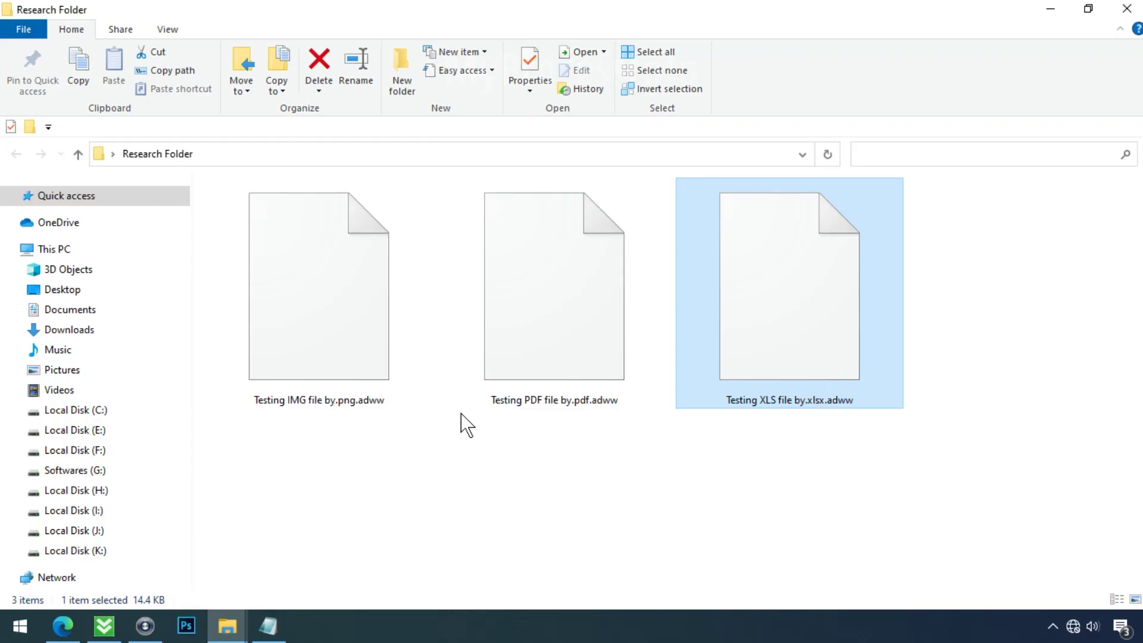
- Rename the IMG test file to Testing IMG file by.png, accept the extension warning, and close Photos
left_click(333, 351)
left_click(360, 403)
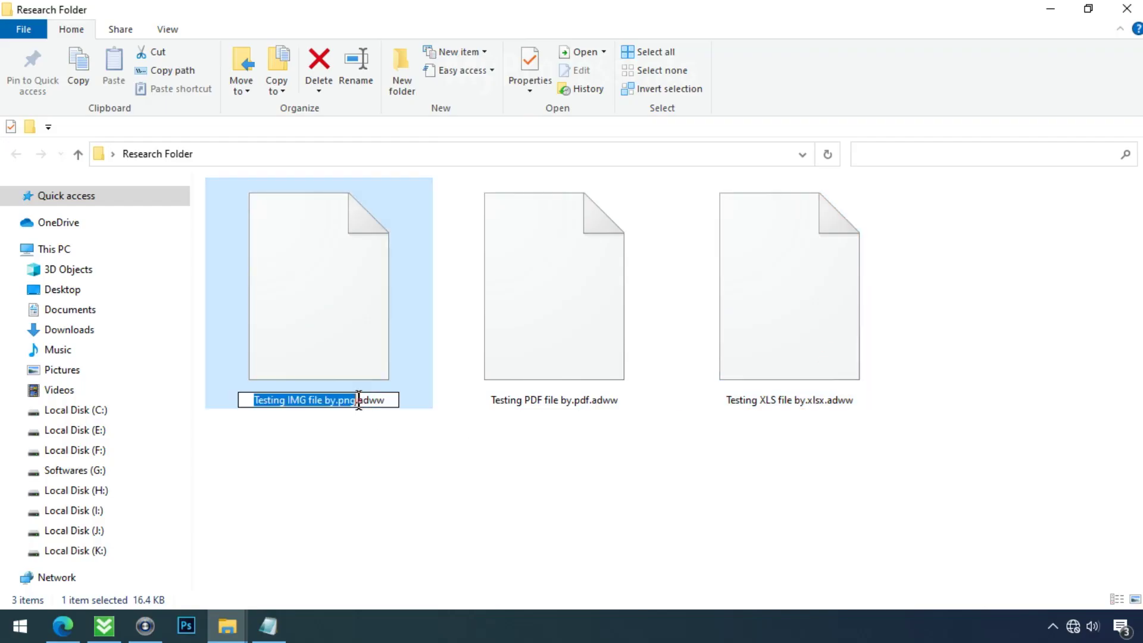
left_click_drag(372, 400, 403, 411)
key("BackSpace")
key("BackSpace")
left_click(370, 357)
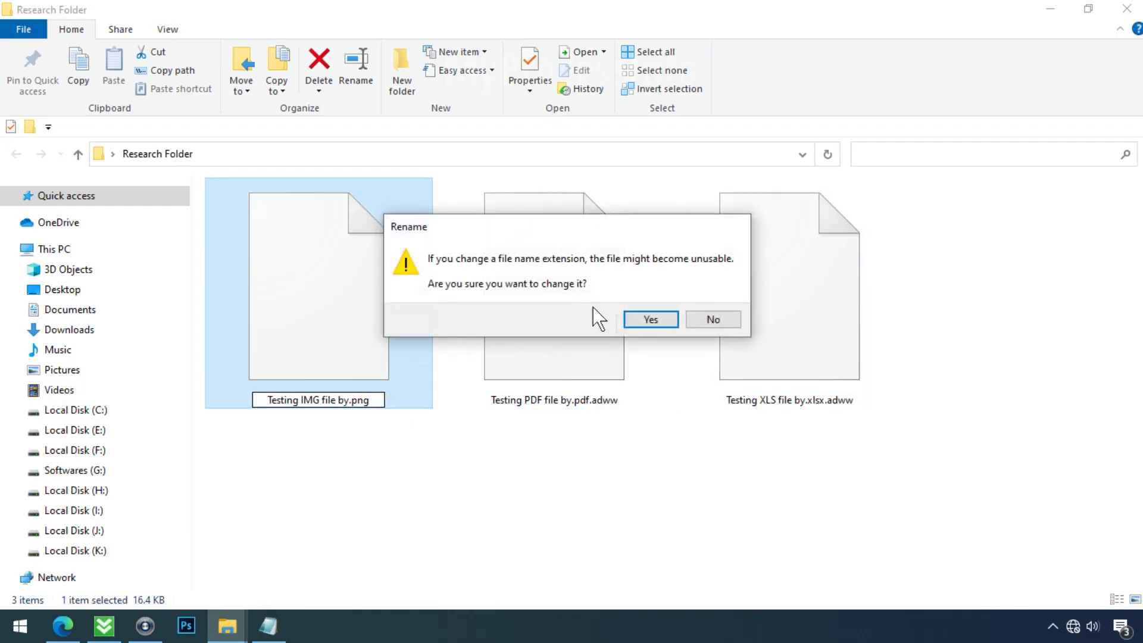
left_click(630, 318)
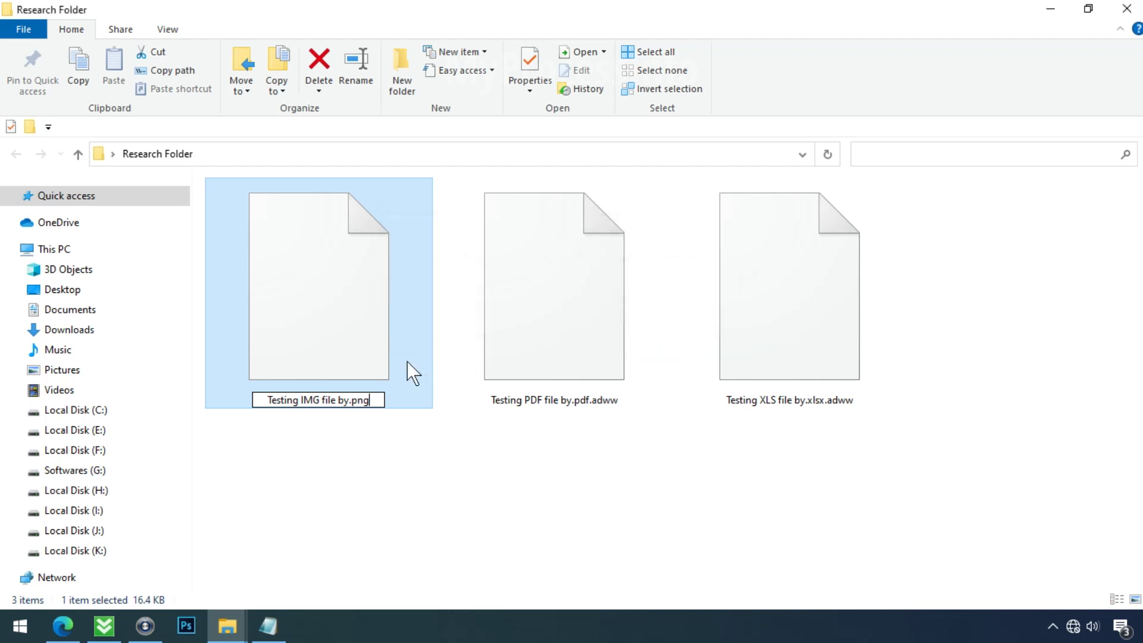
left_click(373, 366)
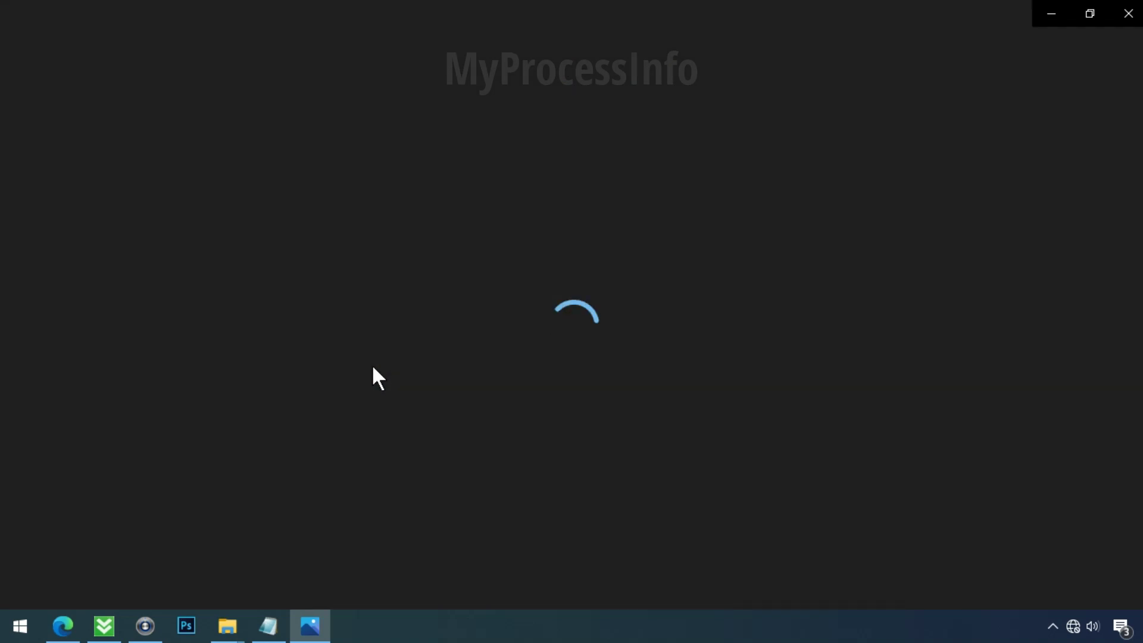
left_click(1125, 12)
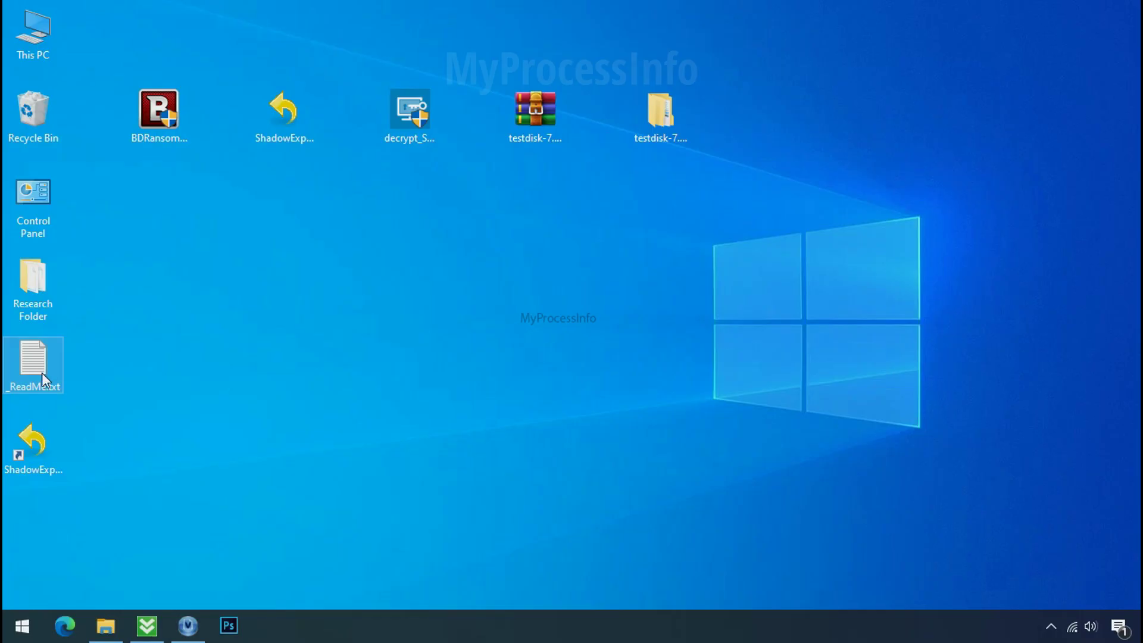
- Read the _ReadMe.txt ransom note, selecting both contact e-mails and the personal ID, then close Notepad
double_click(42, 372)
scroll(306, 321, "down", 7)
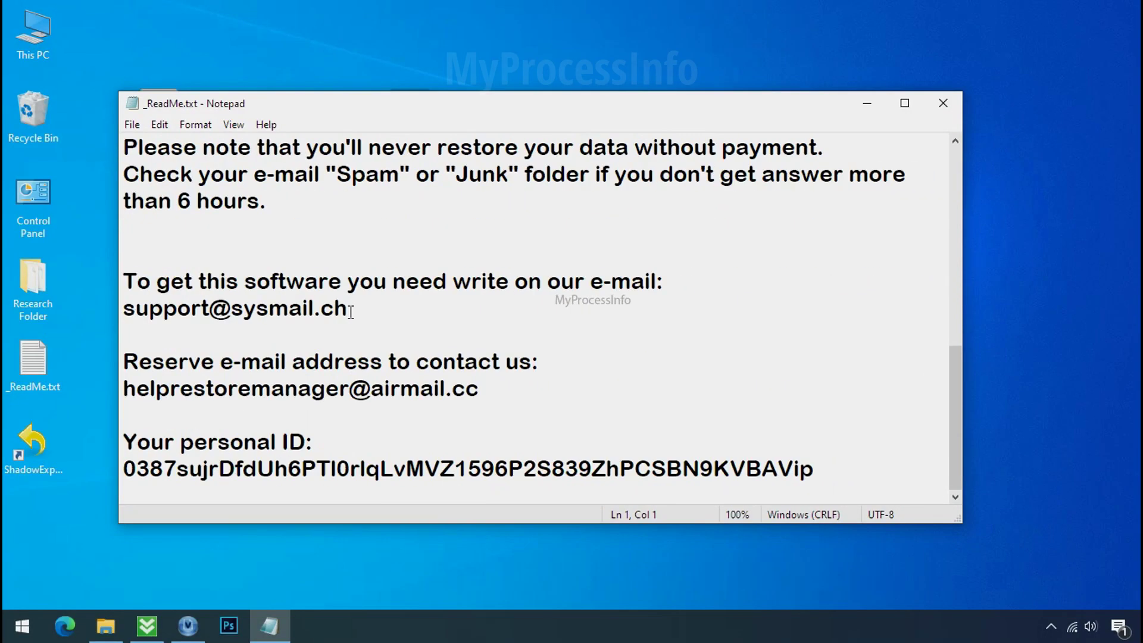
double_click(304, 314)
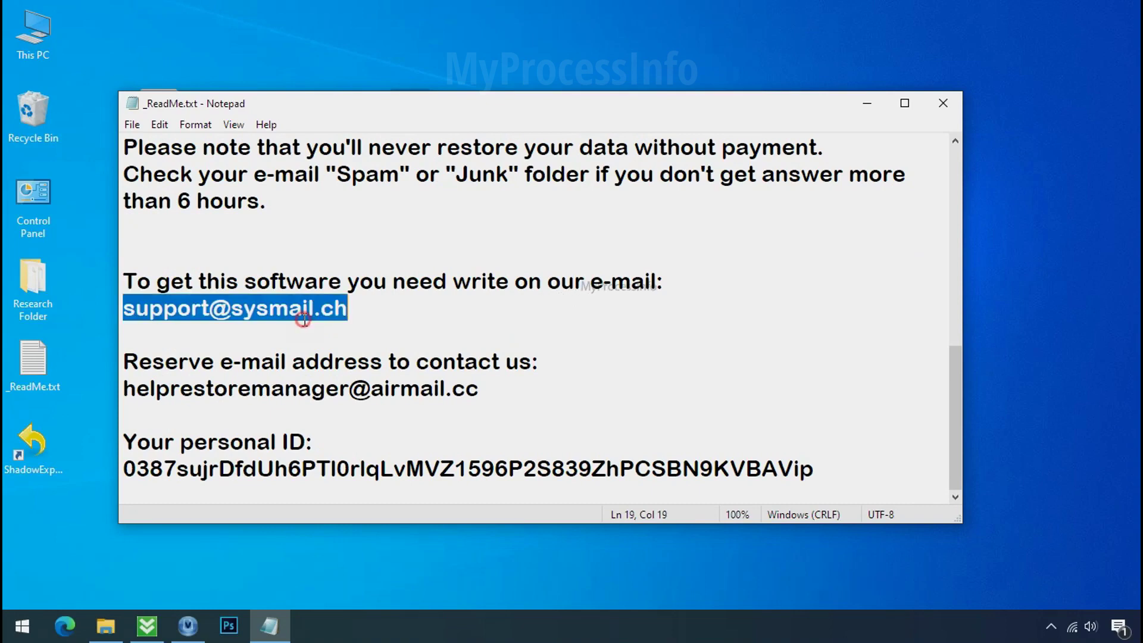
double_click(284, 387)
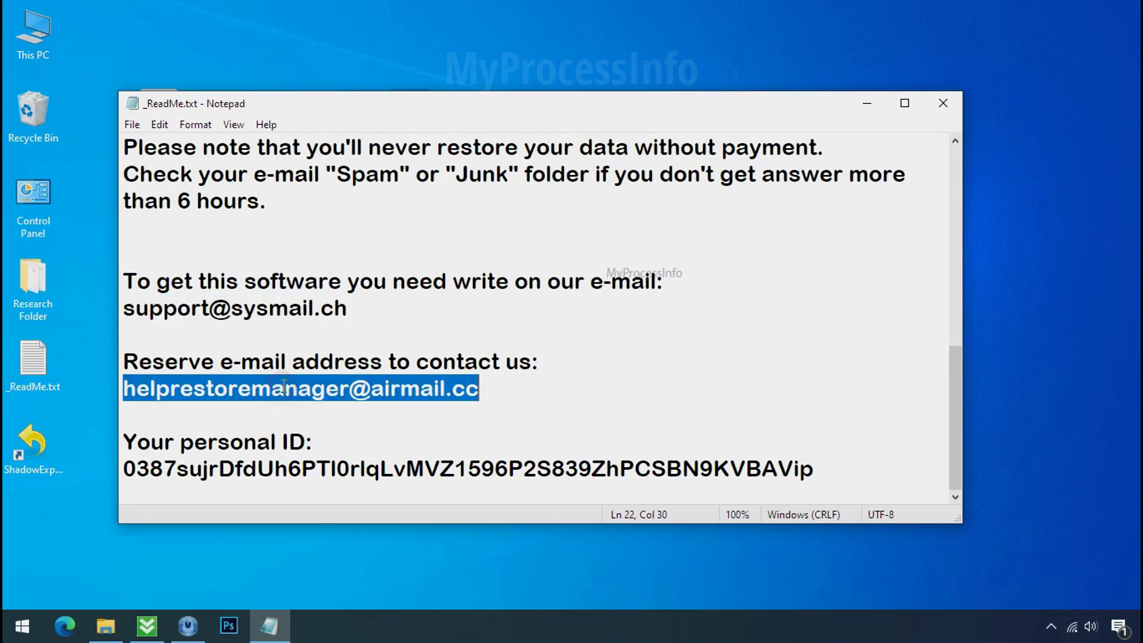
double_click(294, 469)
scroll(336, 432, "up", 7)
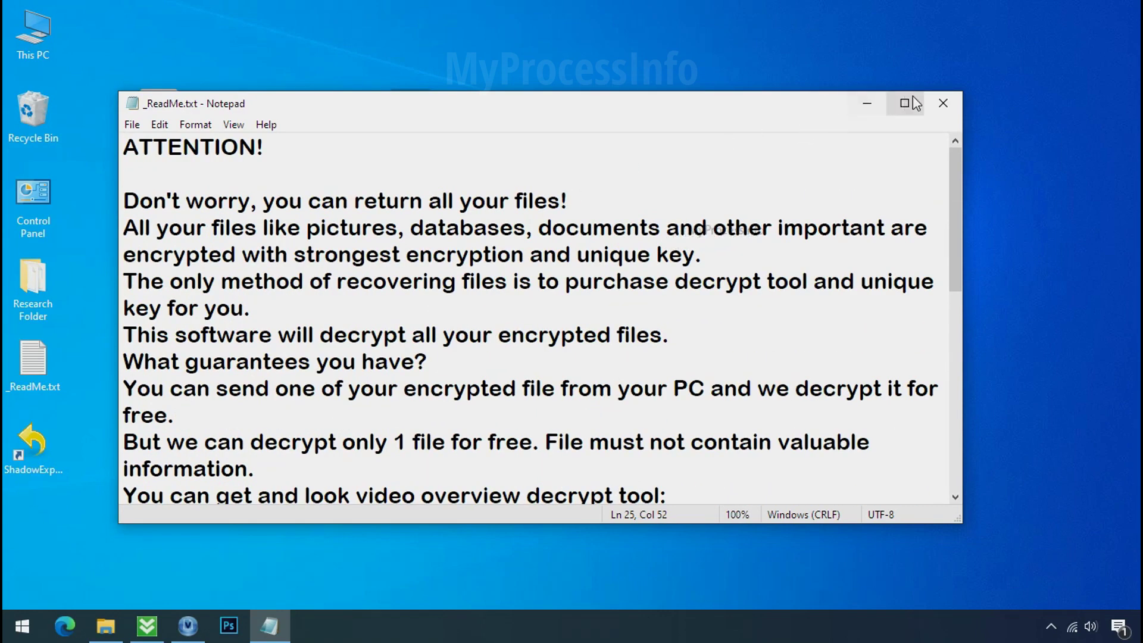
left_click(943, 104)
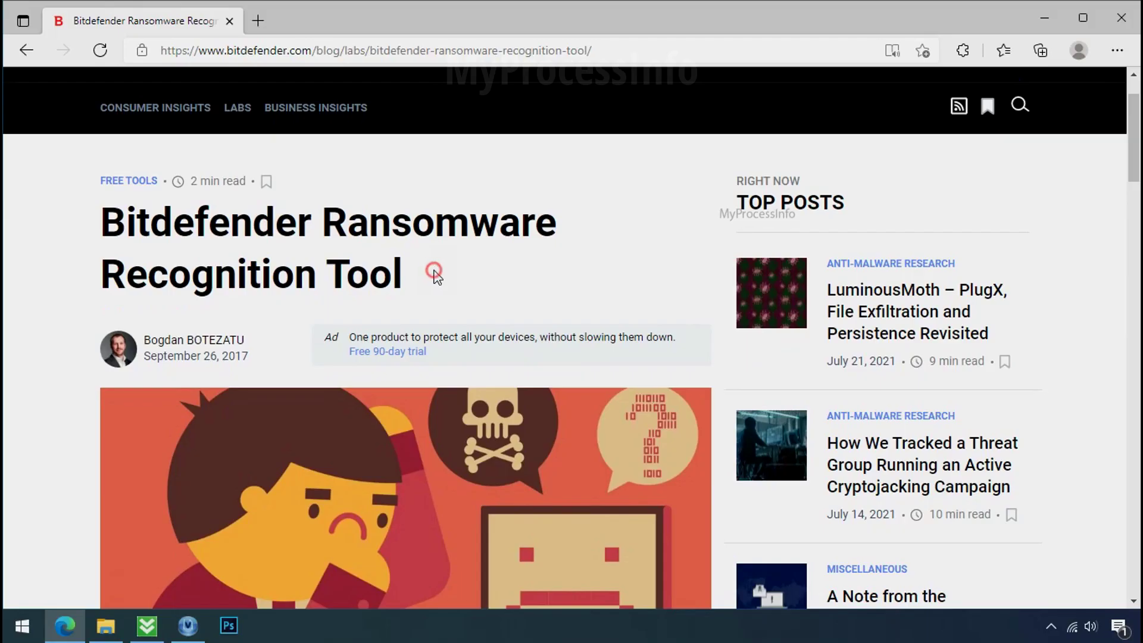
- Download BDRansomRecognitionTool.exe from Step 1 of the Bitdefender page, then minimize Edge
scroll(436, 281, "down", 5)
scroll(437, 281, "down", 5)
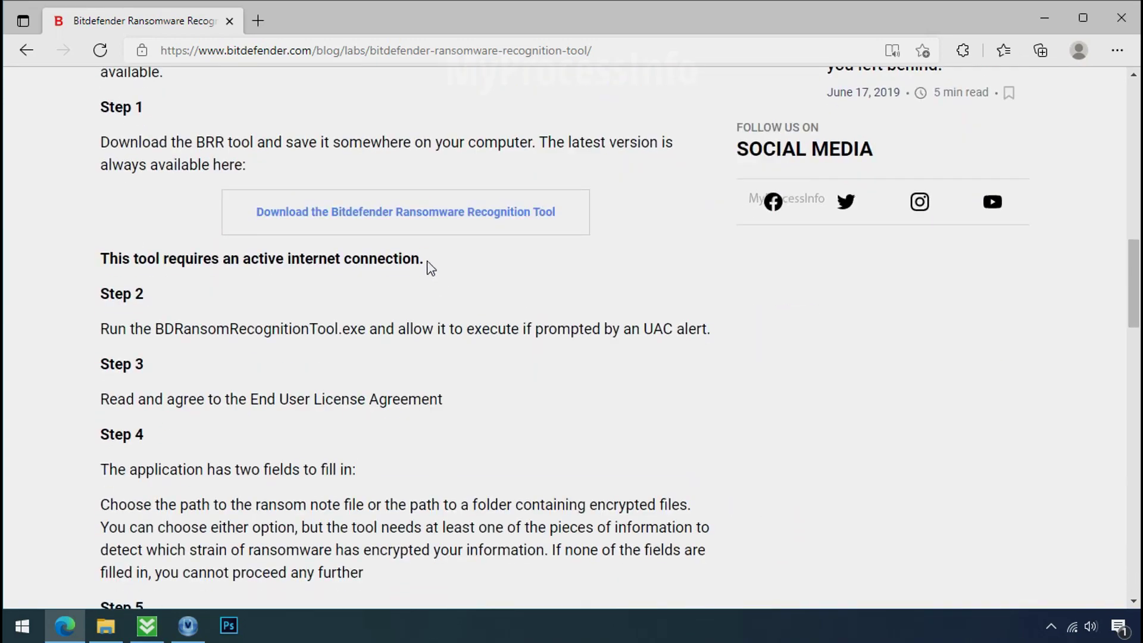
left_click(421, 222)
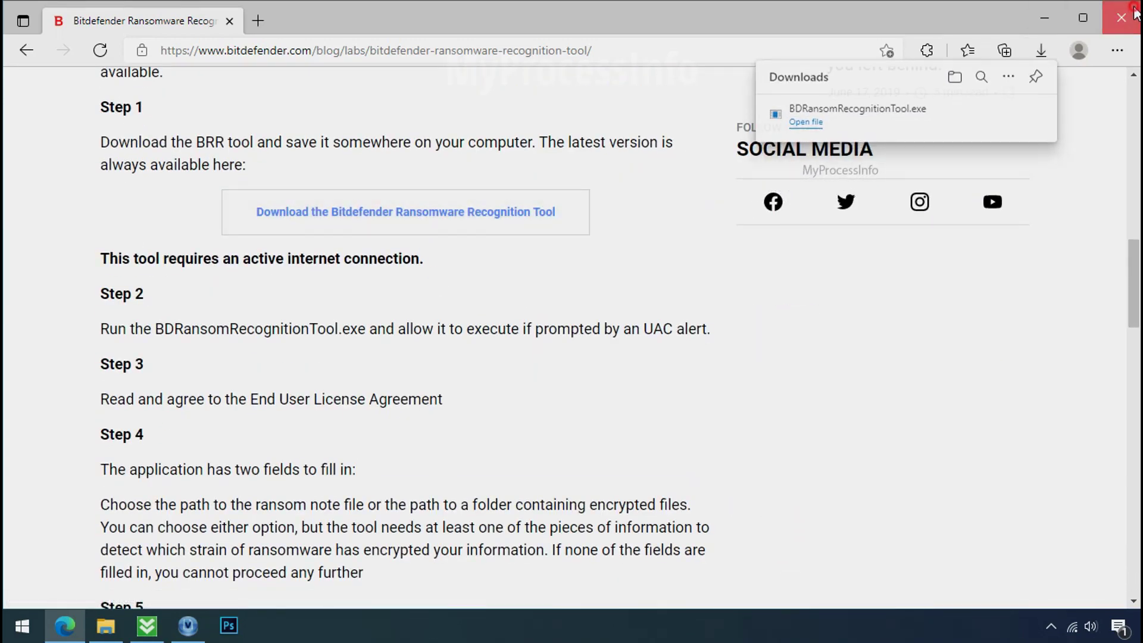
left_click(1044, 18)
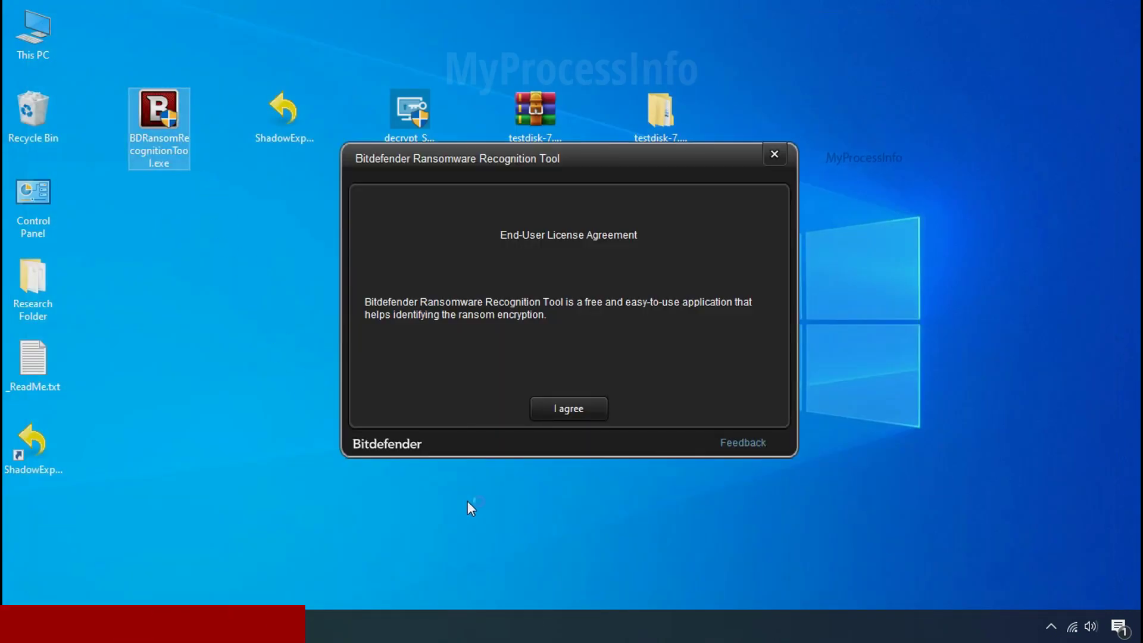
- Accept the licence, scan _ReadMe.txt, and close the tool after STOP ranks top at 47%
left_click(569, 409)
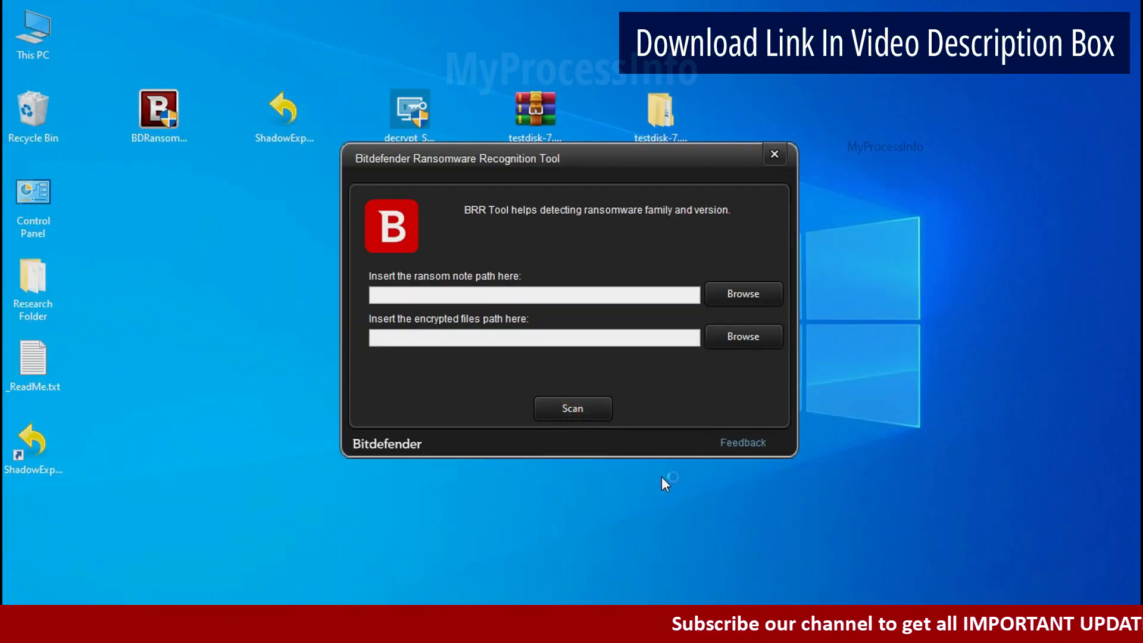
left_click(742, 293)
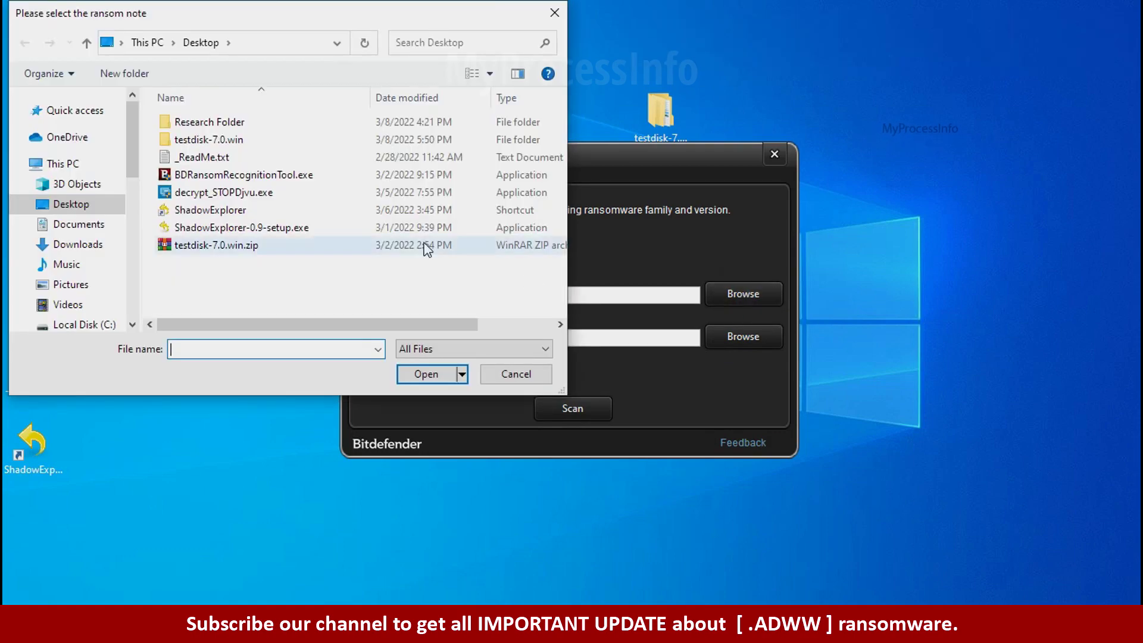
double_click(212, 156)
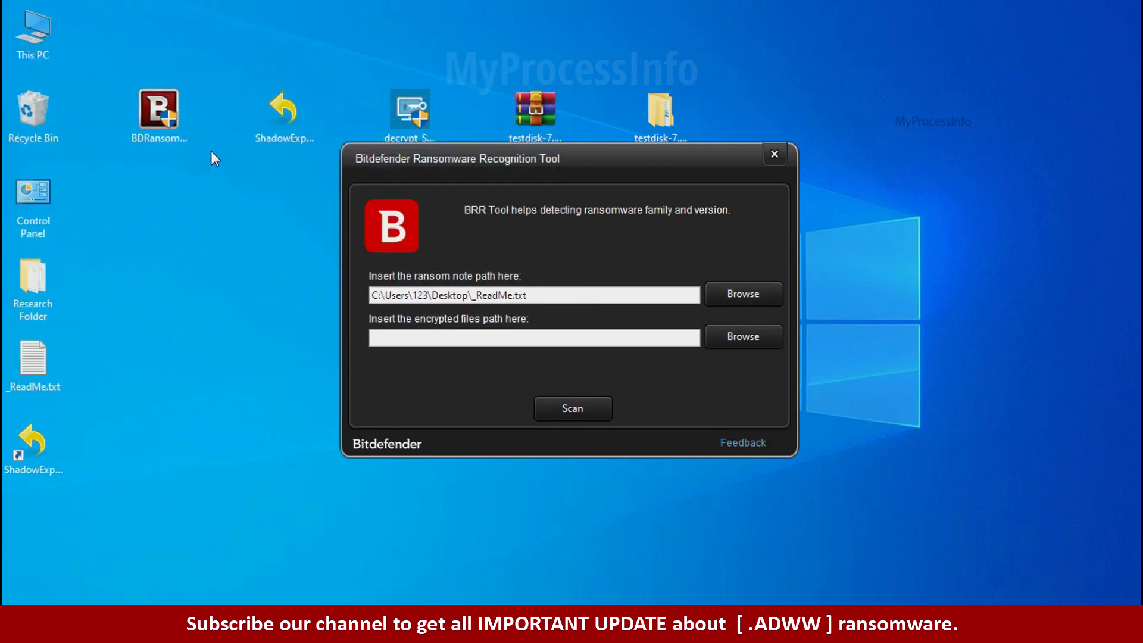
left_click(573, 417)
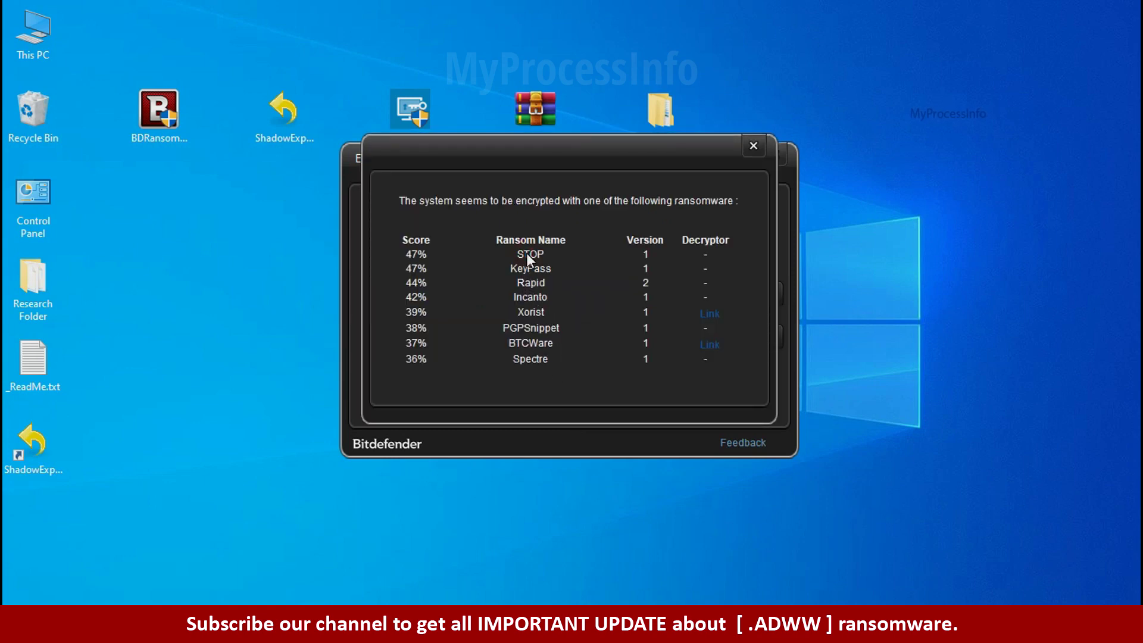
left_click(753, 146)
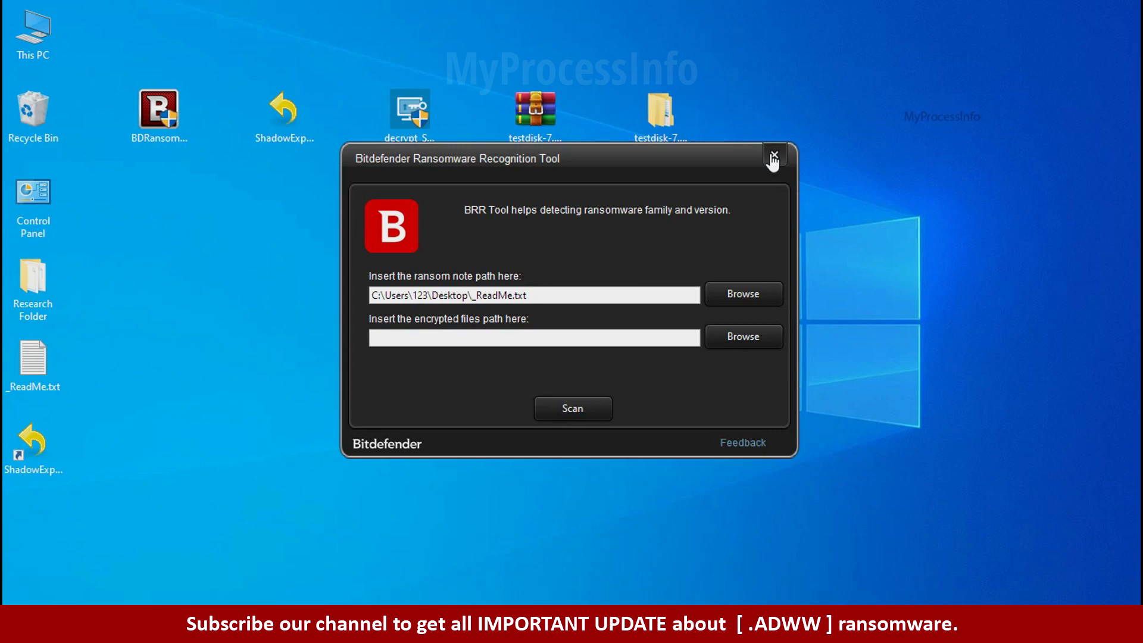
left_click(773, 156)
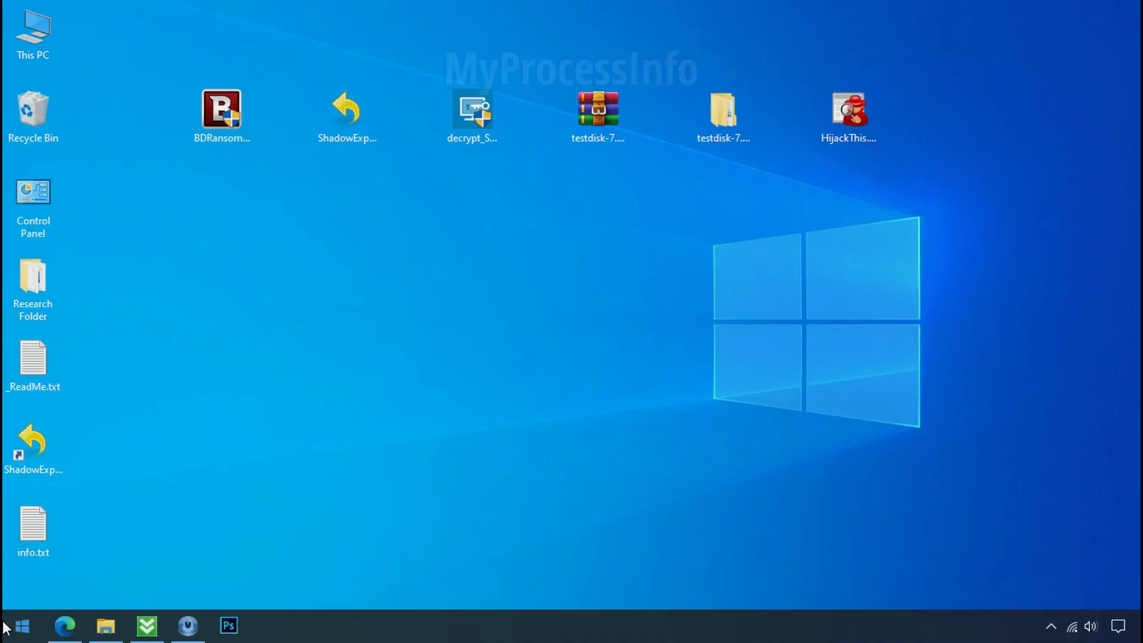
- Search %LOCALAPPDATA% from the Start menu to open the AppData Local folder
left_click(5, 625)
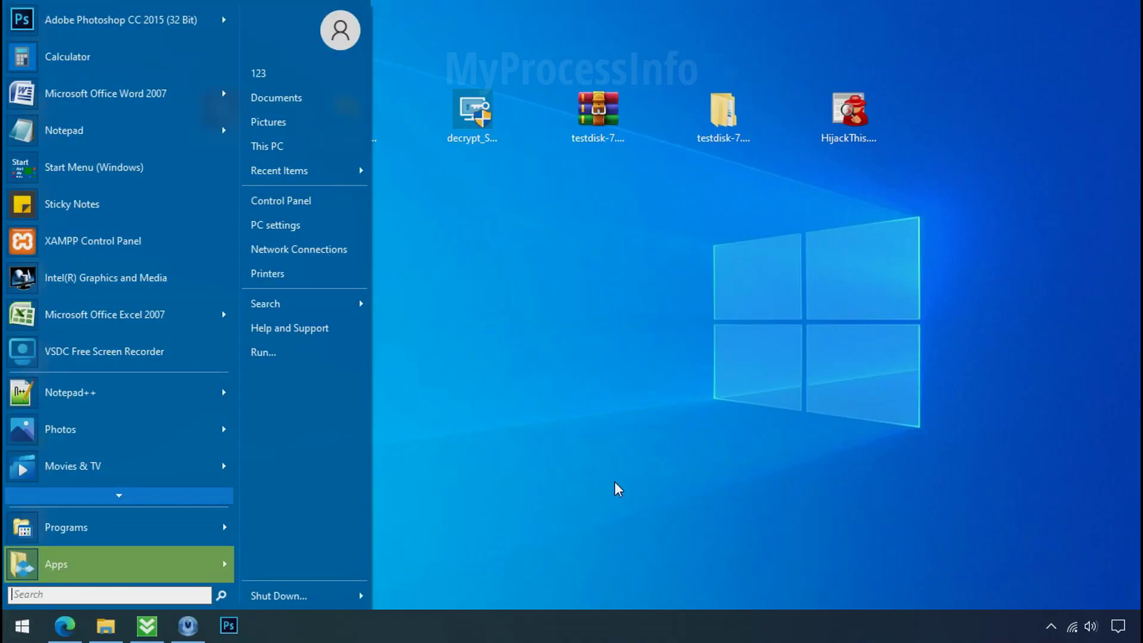
type("%LOCAL")
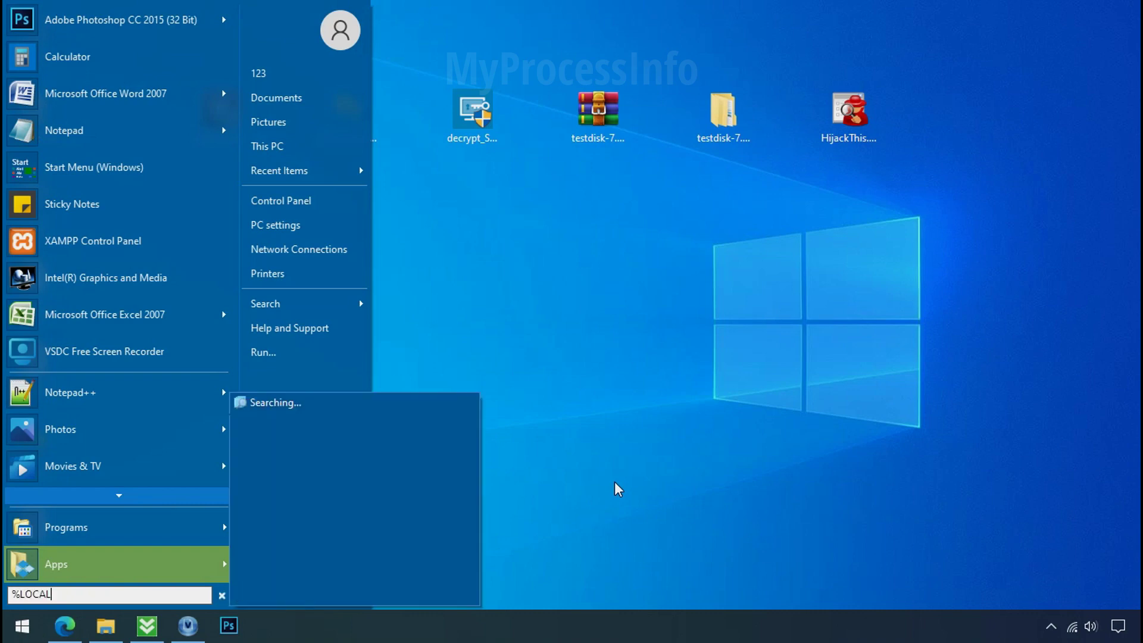
type("APPDATA%")
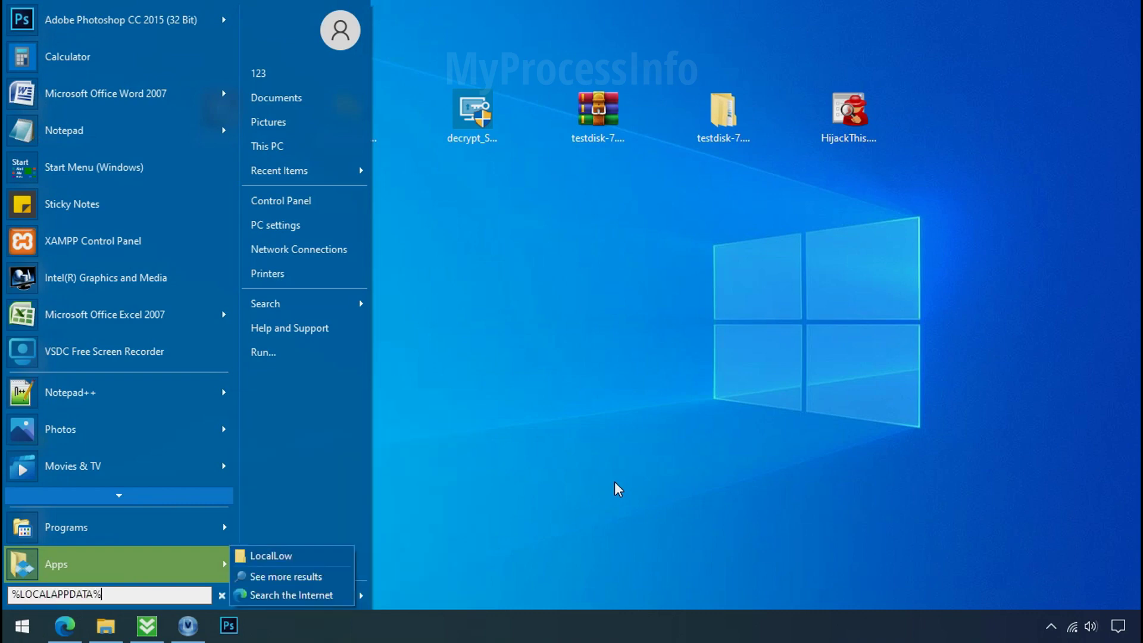
key("Return")
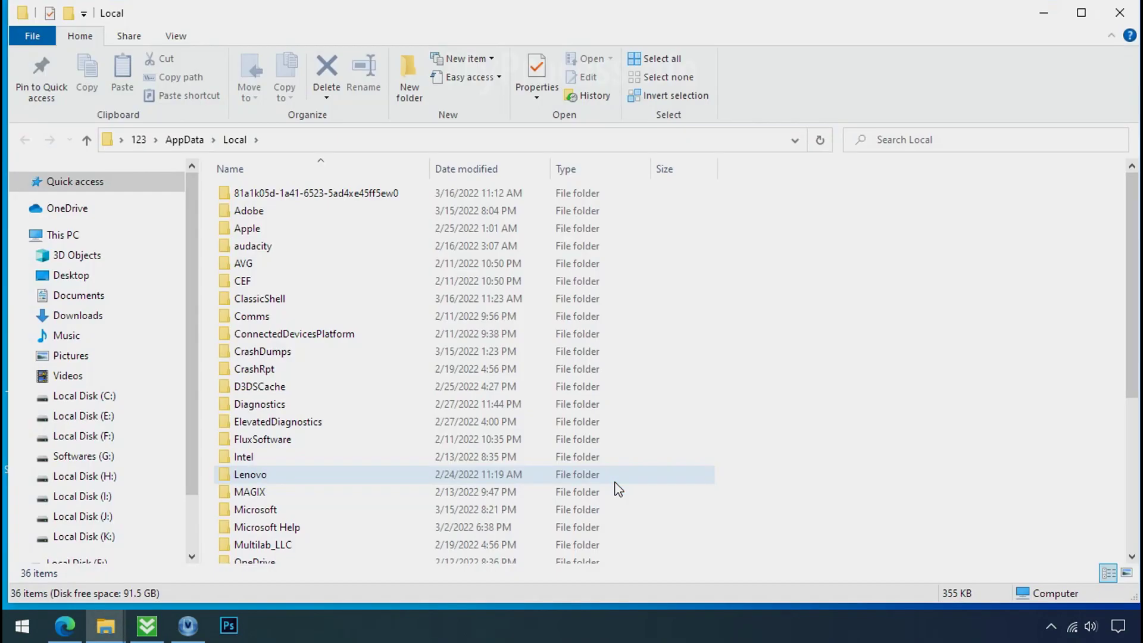
- Select the randomly named 81a1k05d-1a41-6523-5ad4xe45ff5ew0 folder at the top of AppData\Local
left_click(691, 198)
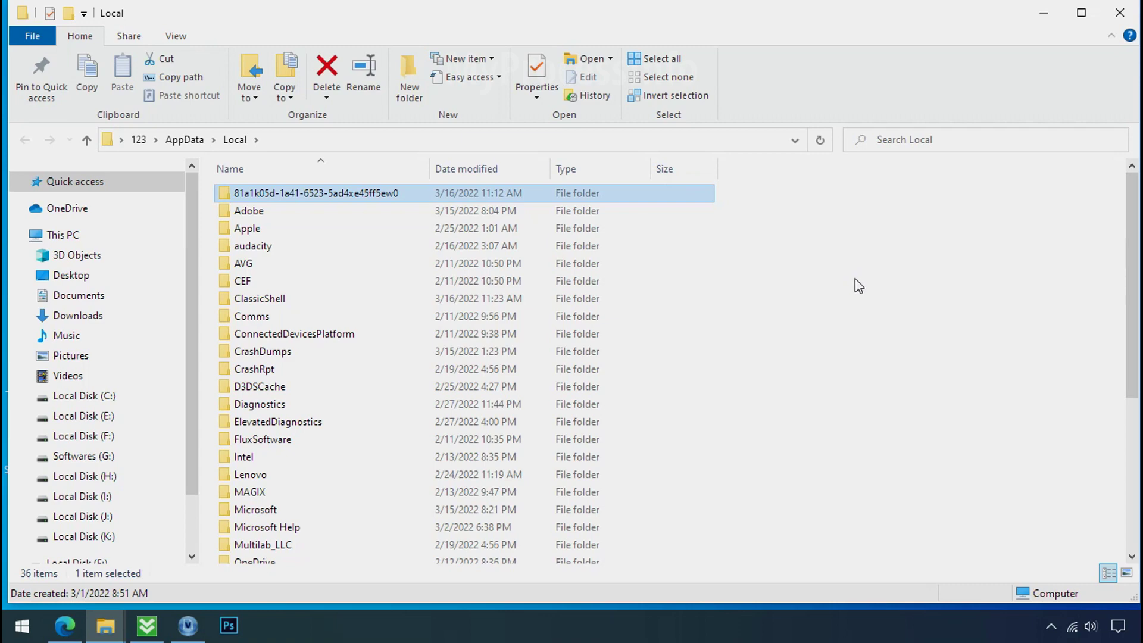
- Open the 81a1k05d-1a41-6523-5ad4xe45ff5ew0 folder and delete D6E1.exe
double_click(309, 196)
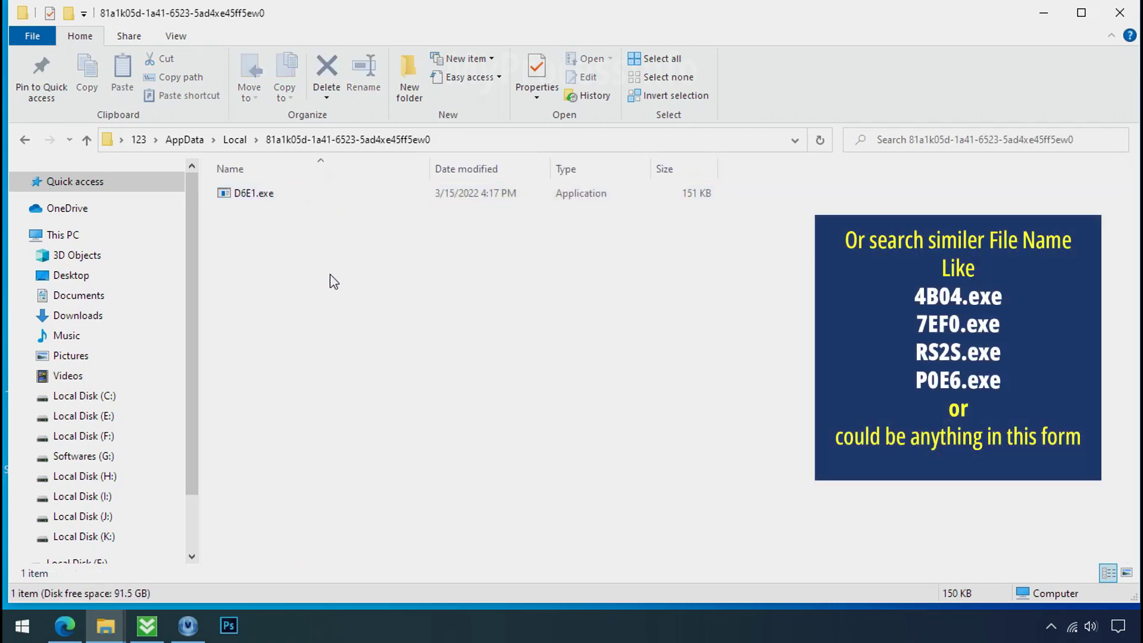
left_click(224, 195)
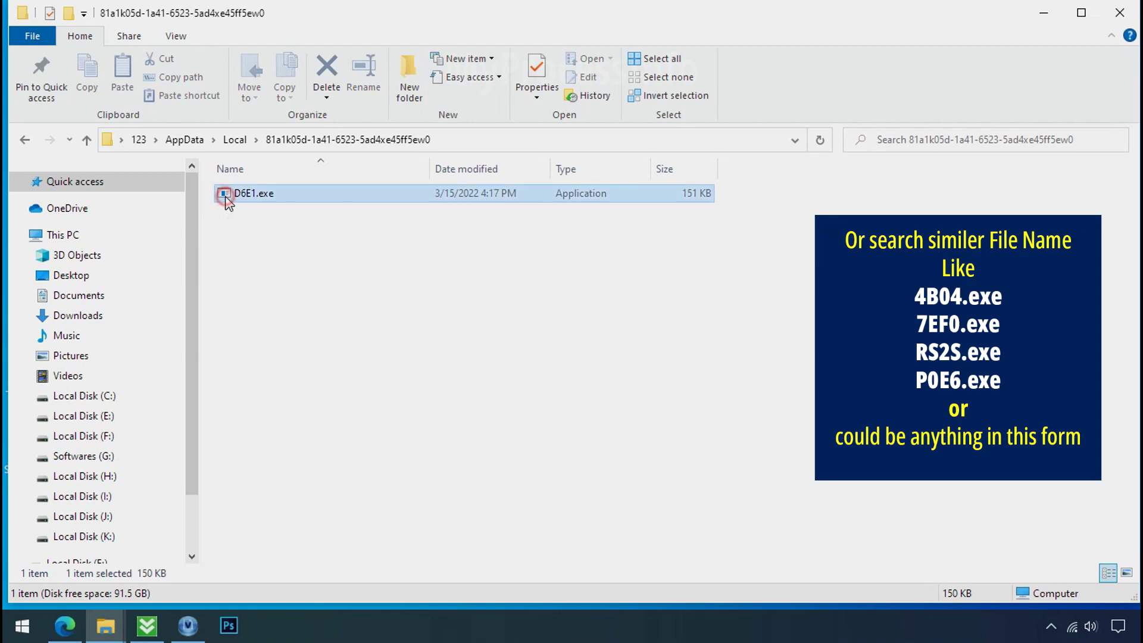
right_click(255, 199)
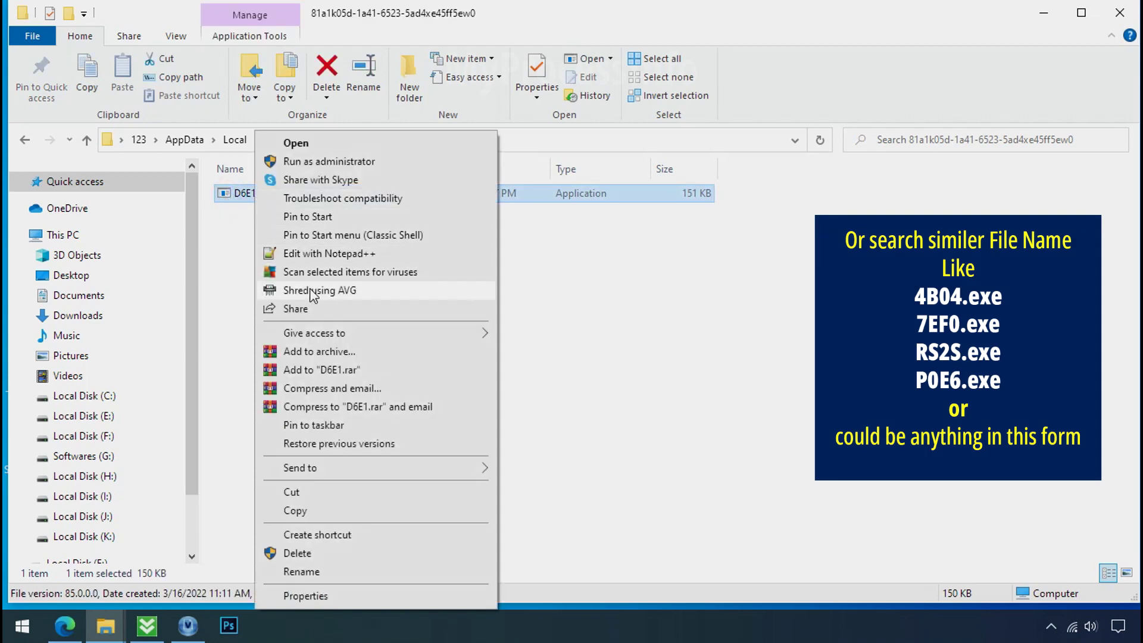
left_click(356, 553)
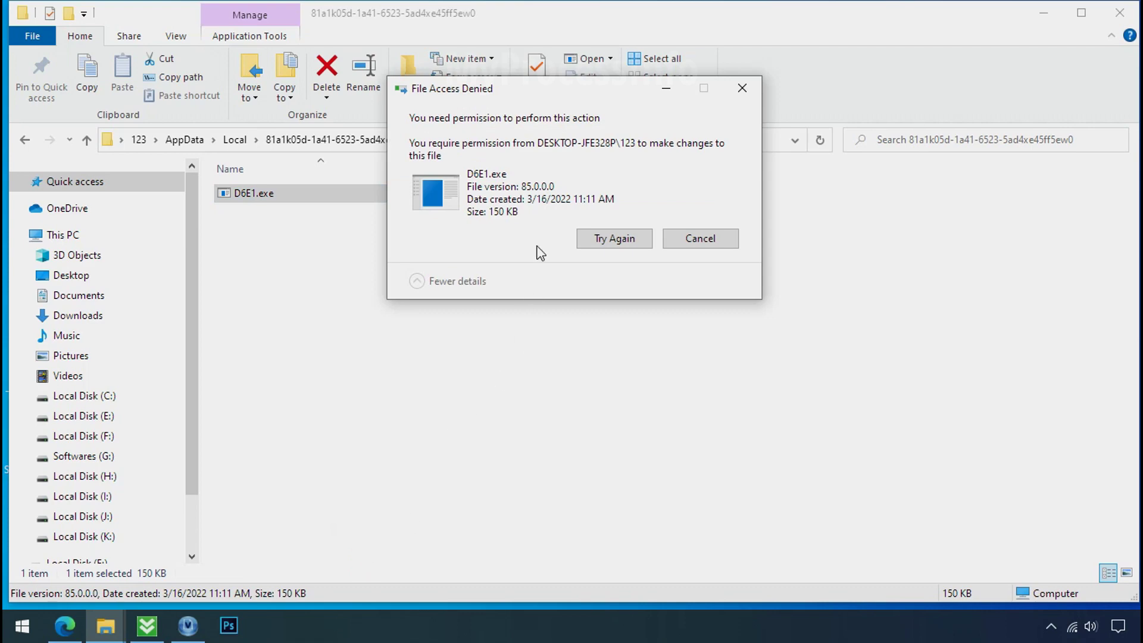
- Retry the denied deletion three times, then dismiss the dialog and close File Explorer
left_click(612, 243)
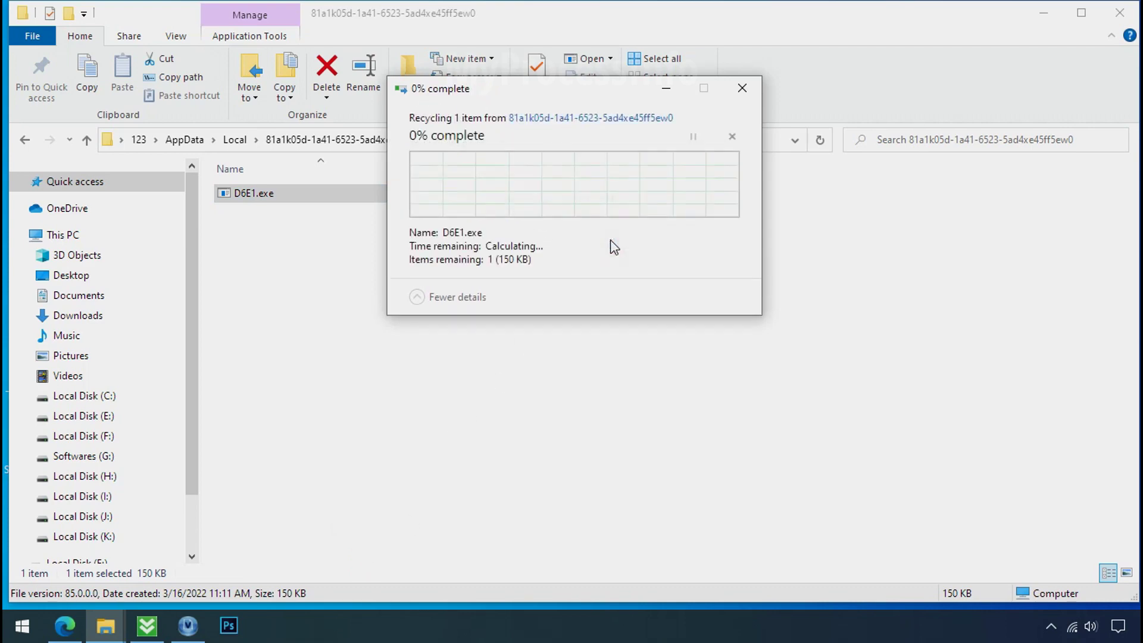
left_click(614, 245)
left_click(613, 244)
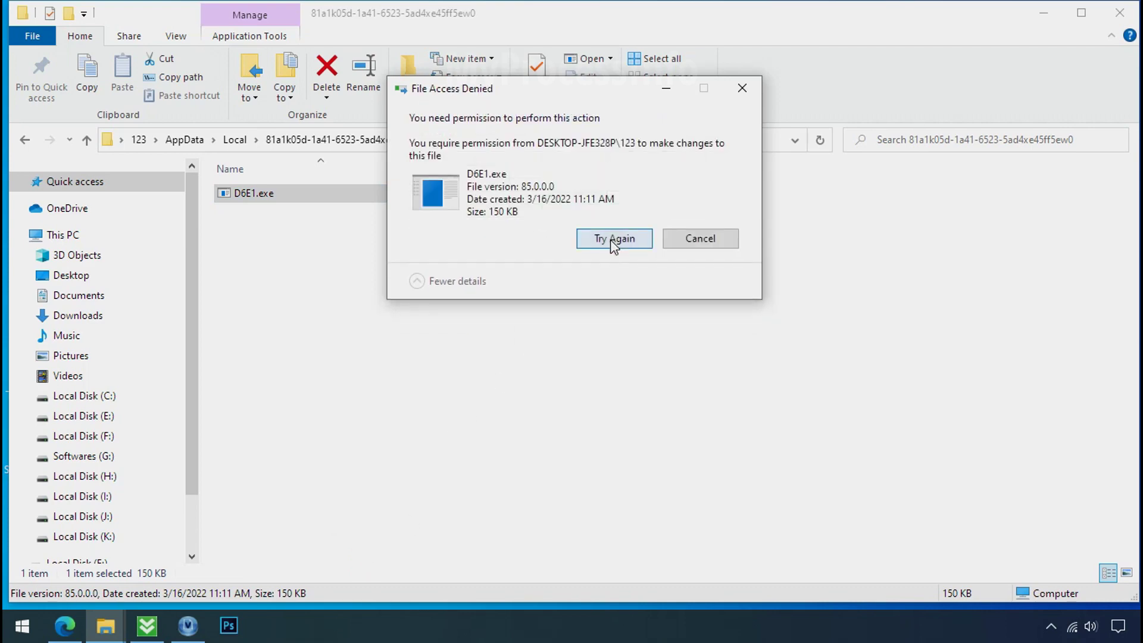
left_click(742, 88)
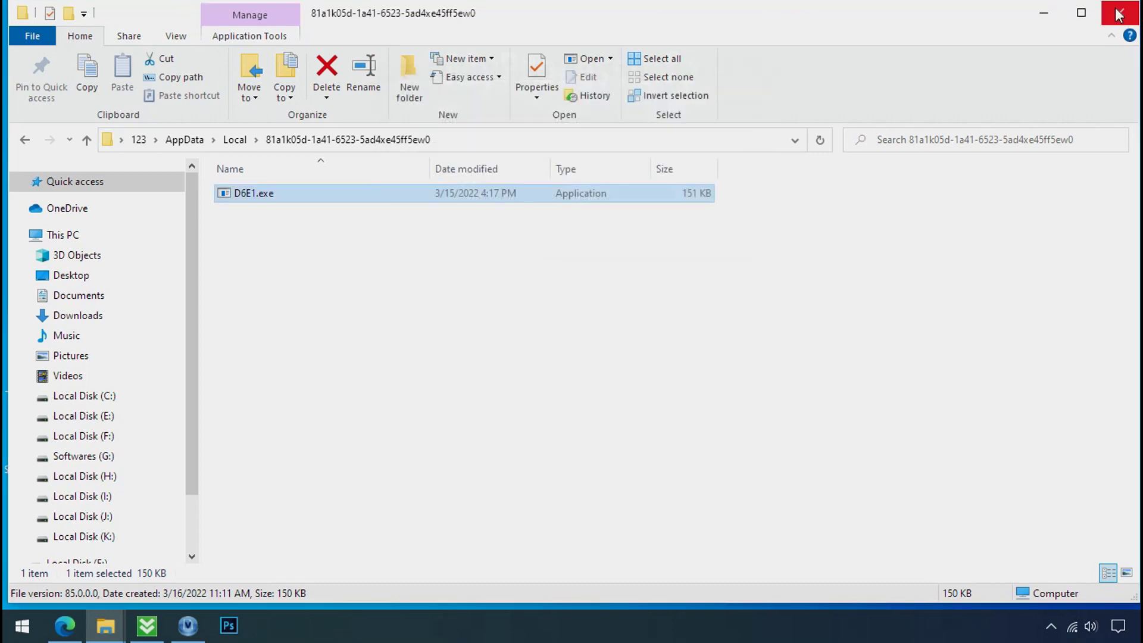
left_click(1120, 13)
- Launch Task Manager from the taskbar and scroll down the Processes list
right_click(864, 628)
left_click(878, 540)
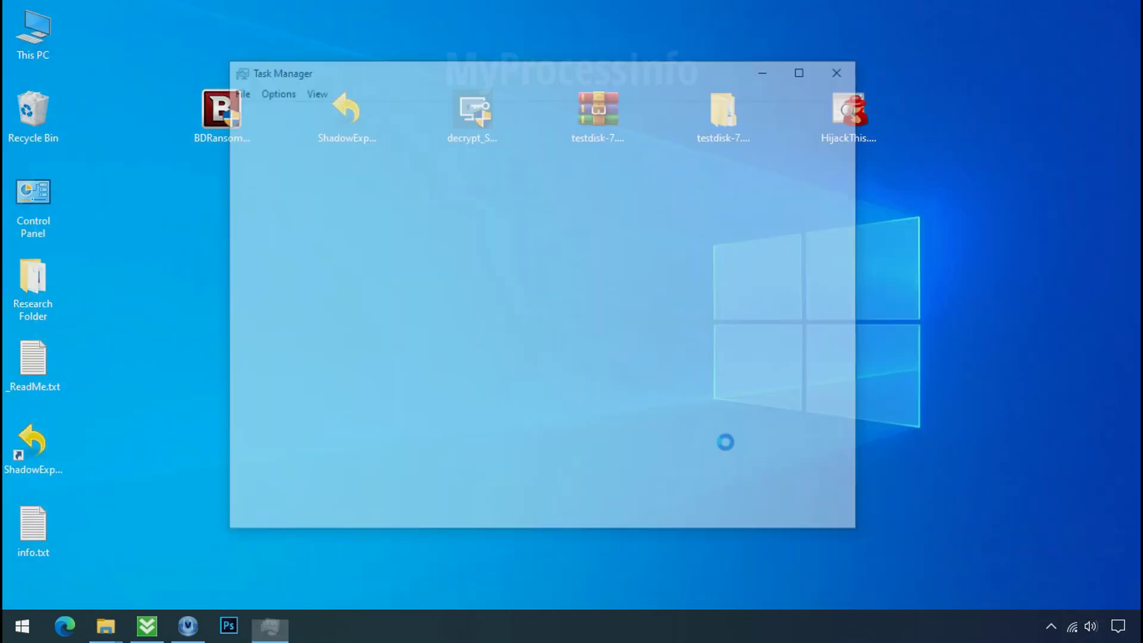
left_click(345, 209)
scroll(349, 238, "down", 1)
scroll(349, 239, "down", 4)
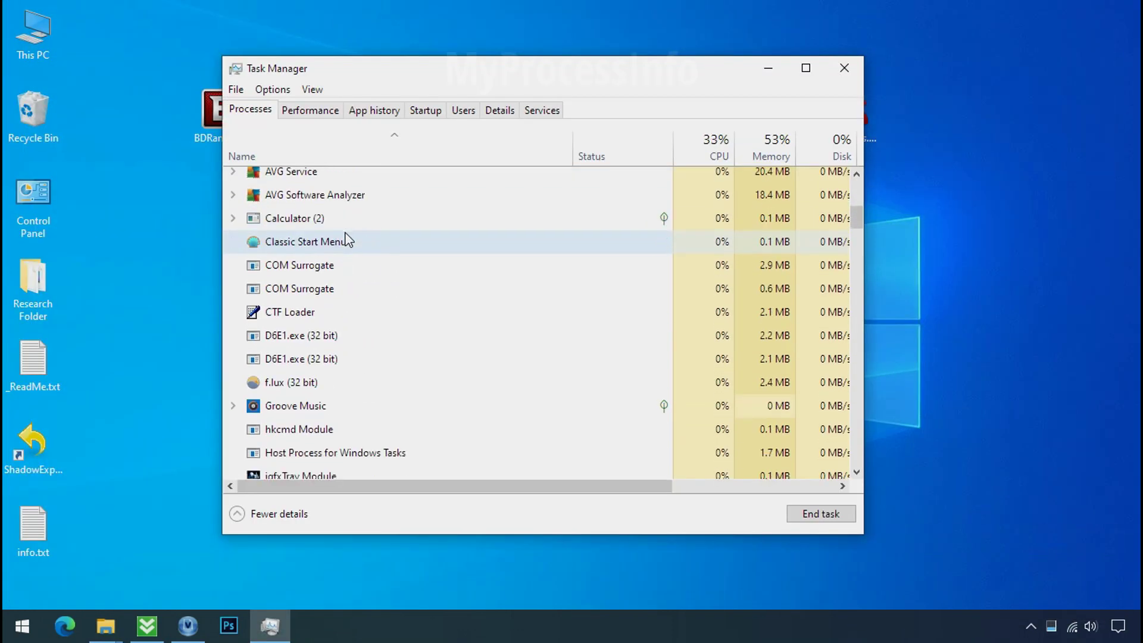
- Inspect the two D6E1.exe (32 bit) processes, using about 2.1 MB and 2.0 MB memory
left_click(344, 262)
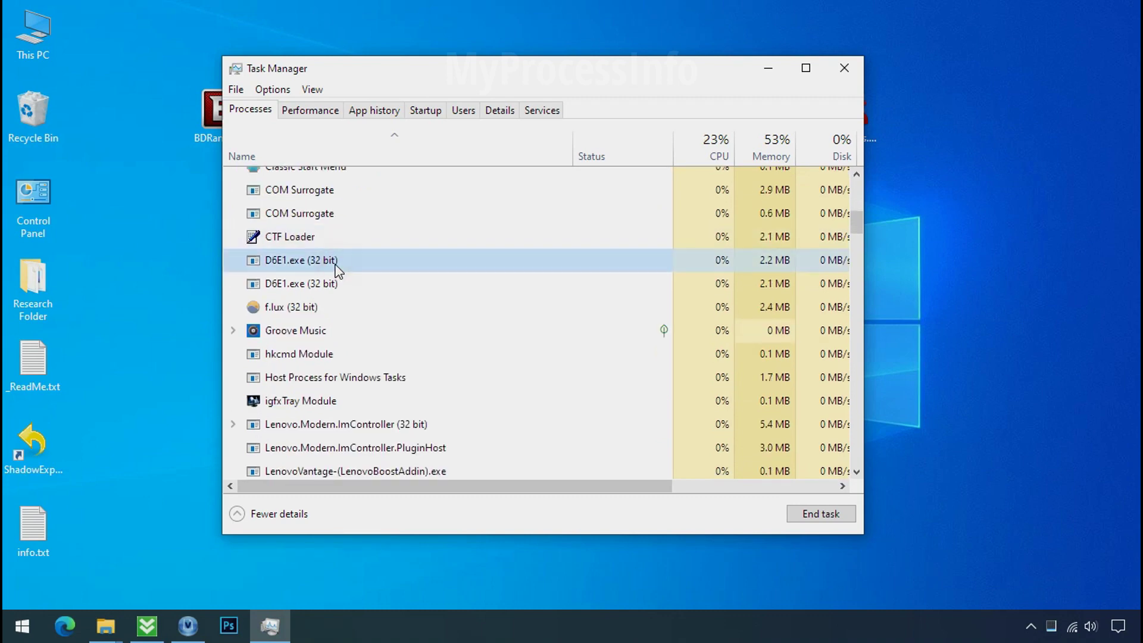
left_click(343, 287)
left_click(395, 260)
left_click(416, 284)
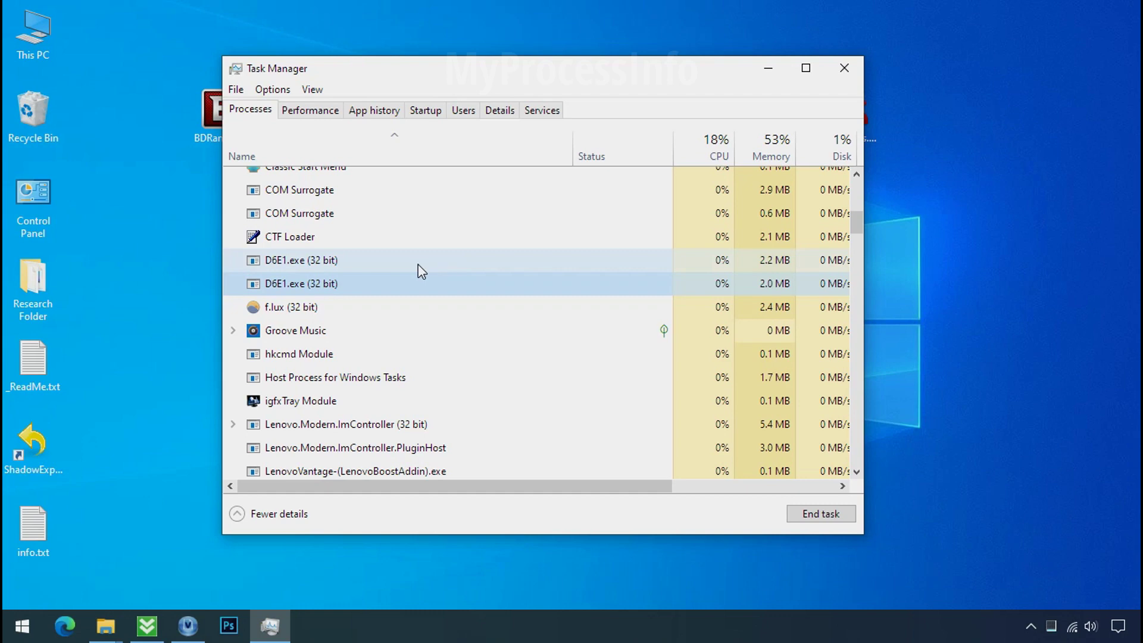
left_click(341, 261)
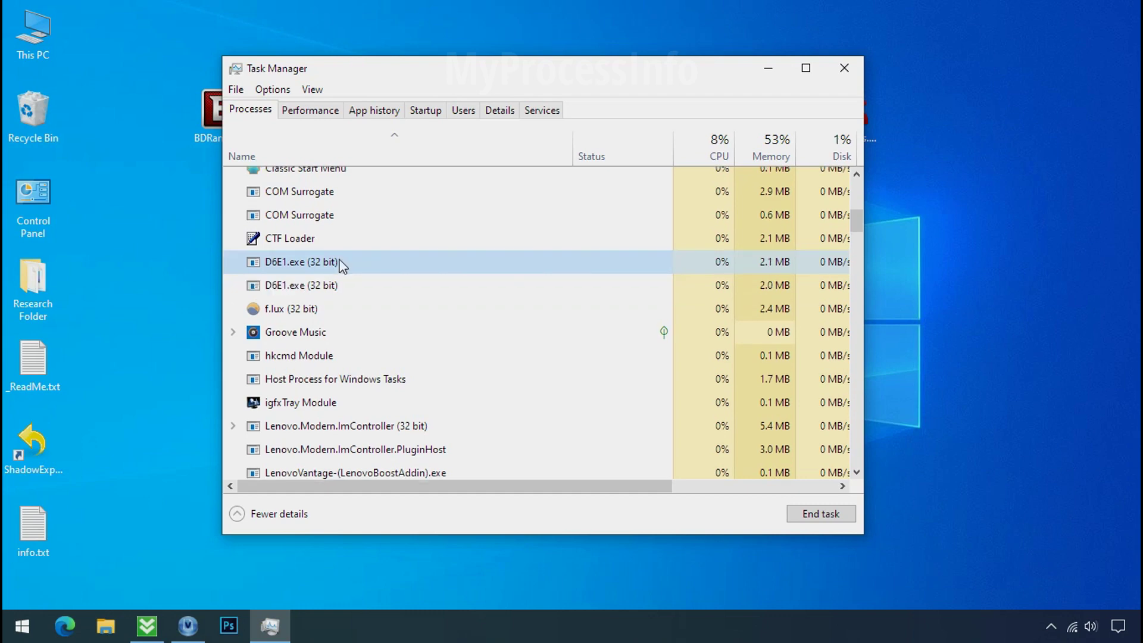
right_click(341, 262)
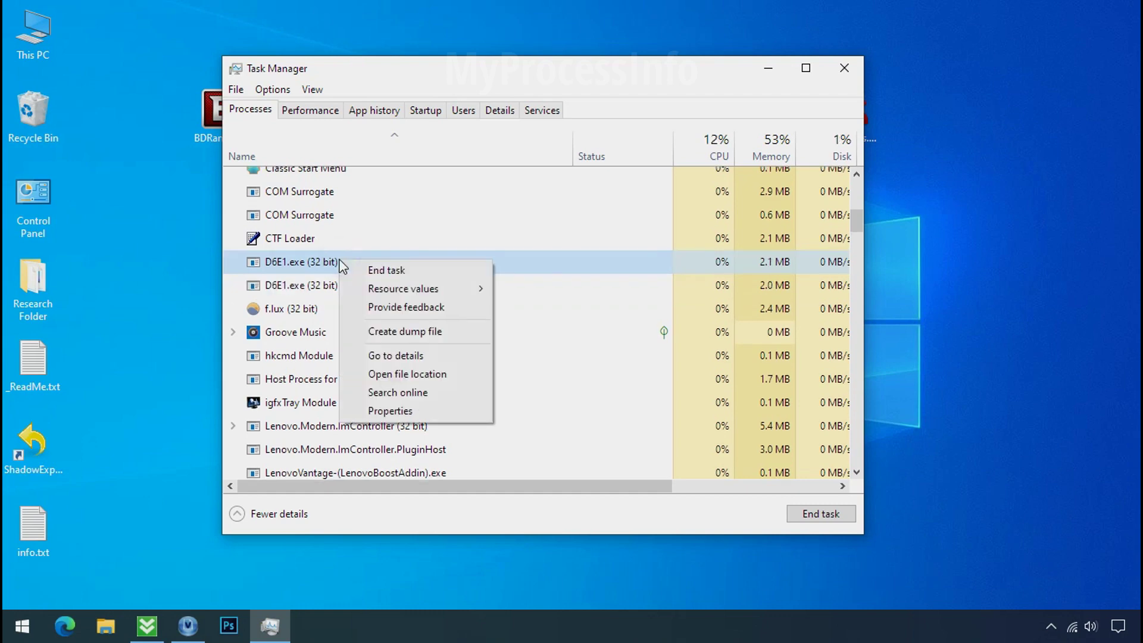
- Open the file location of each D6E1.exe process, then return to Task Manager
left_click(384, 375)
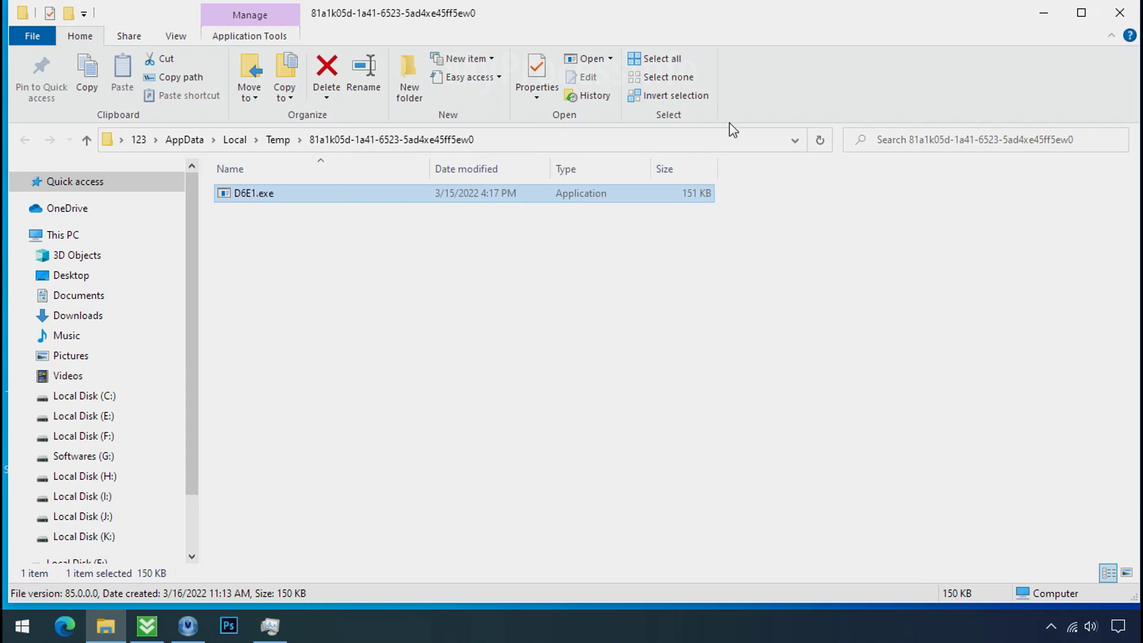
left_click(1043, 13)
right_click(372, 309)
left_click(422, 423)
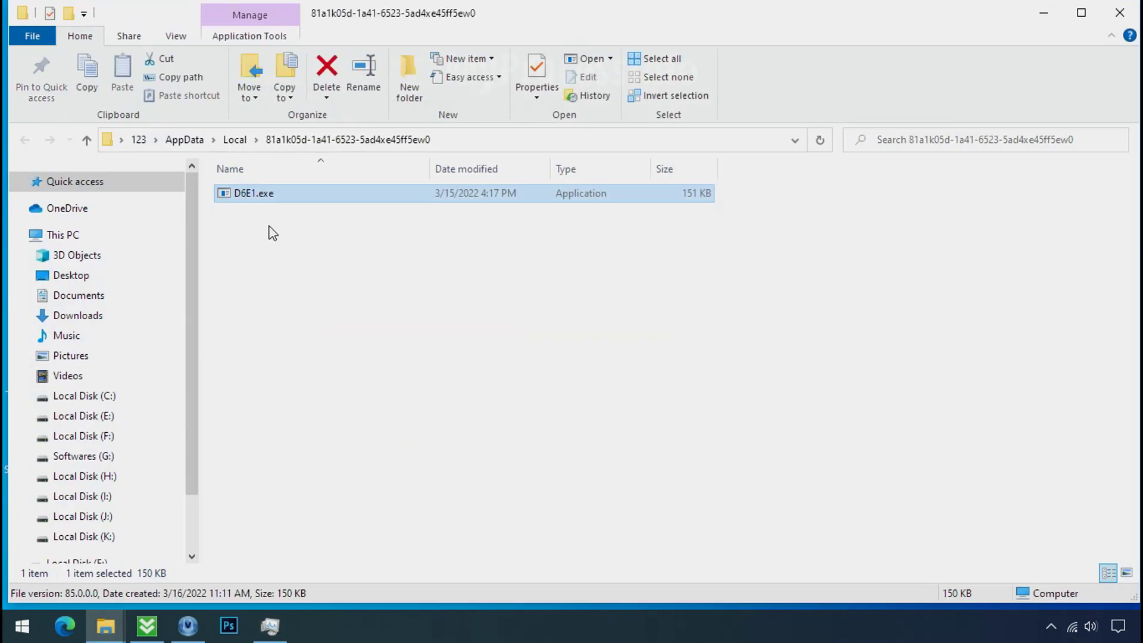
left_click(256, 220)
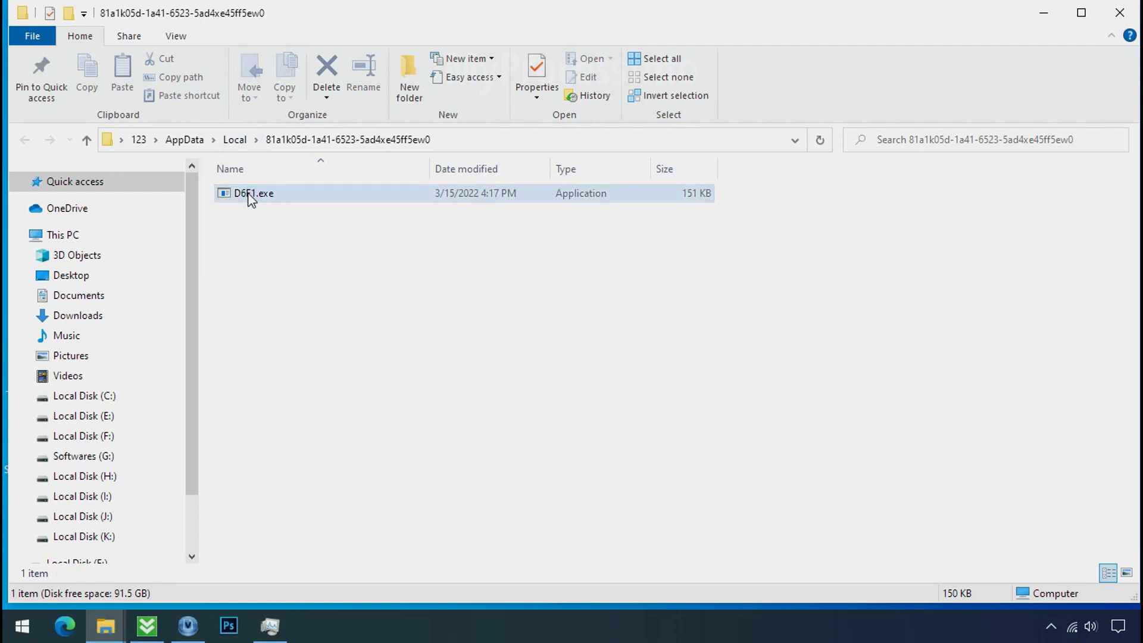
left_click(1045, 15)
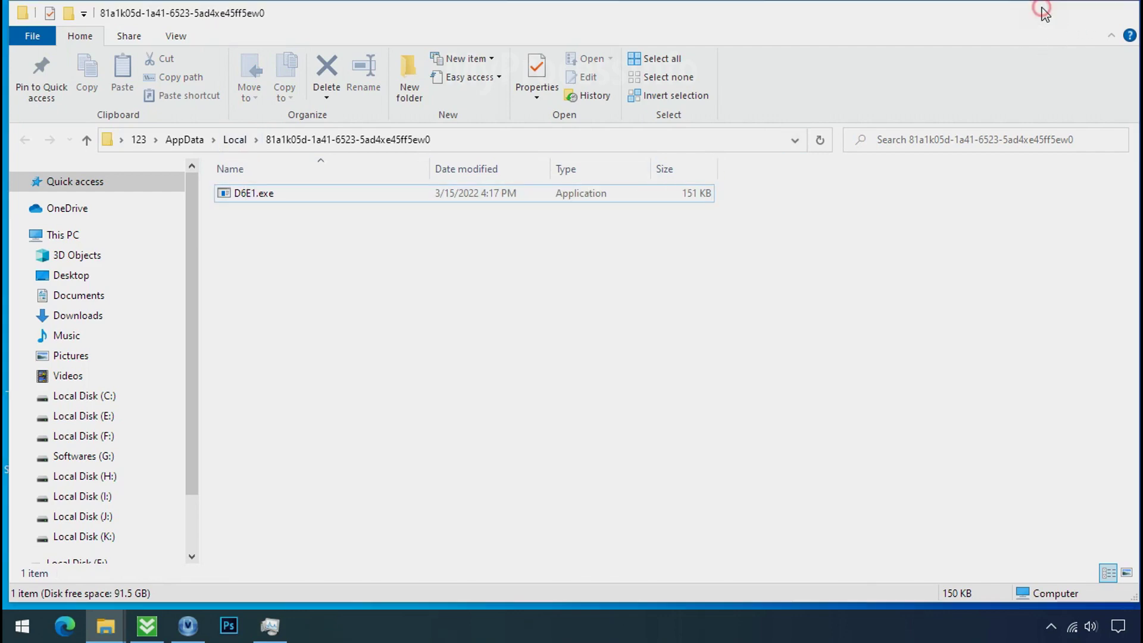
- End both D6E1.exe processes
left_click(336, 288)
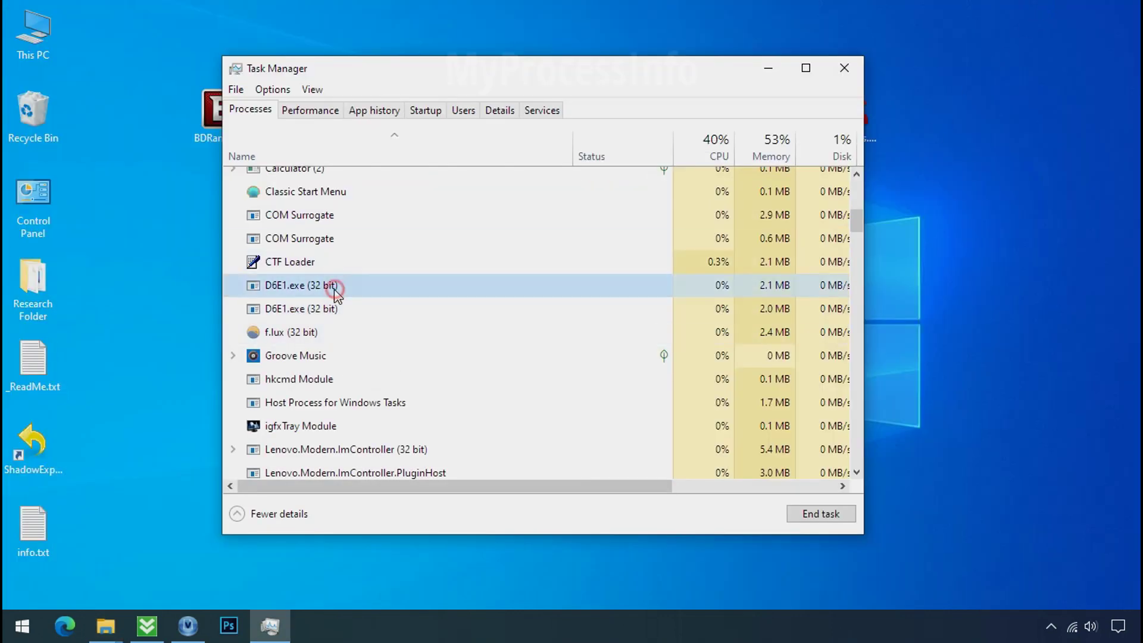
right_click(334, 288)
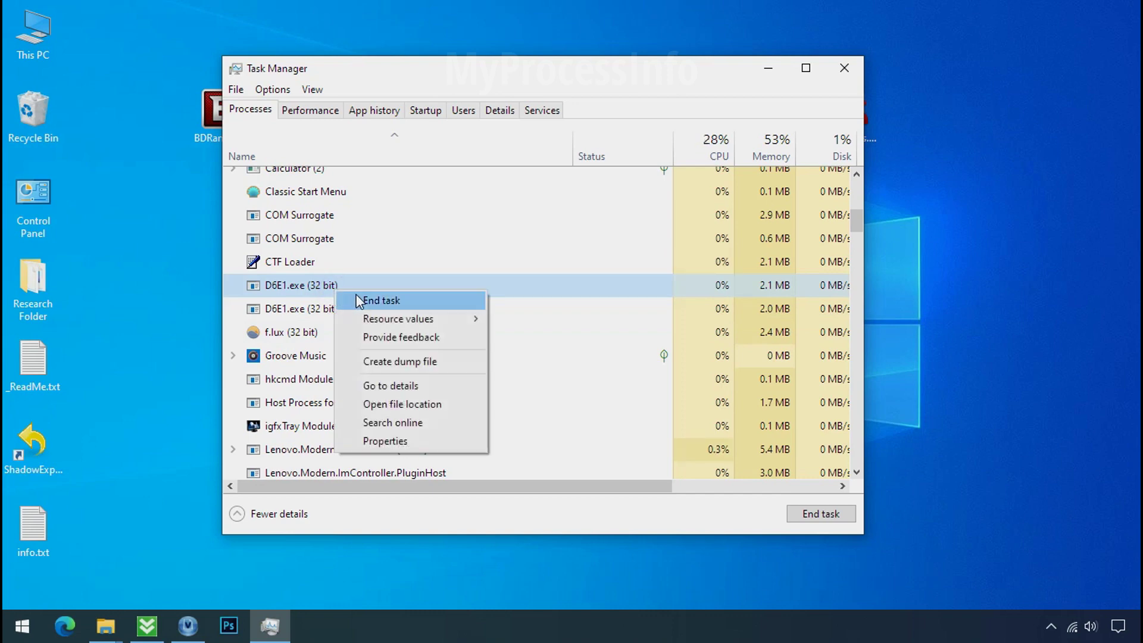
left_click(357, 299)
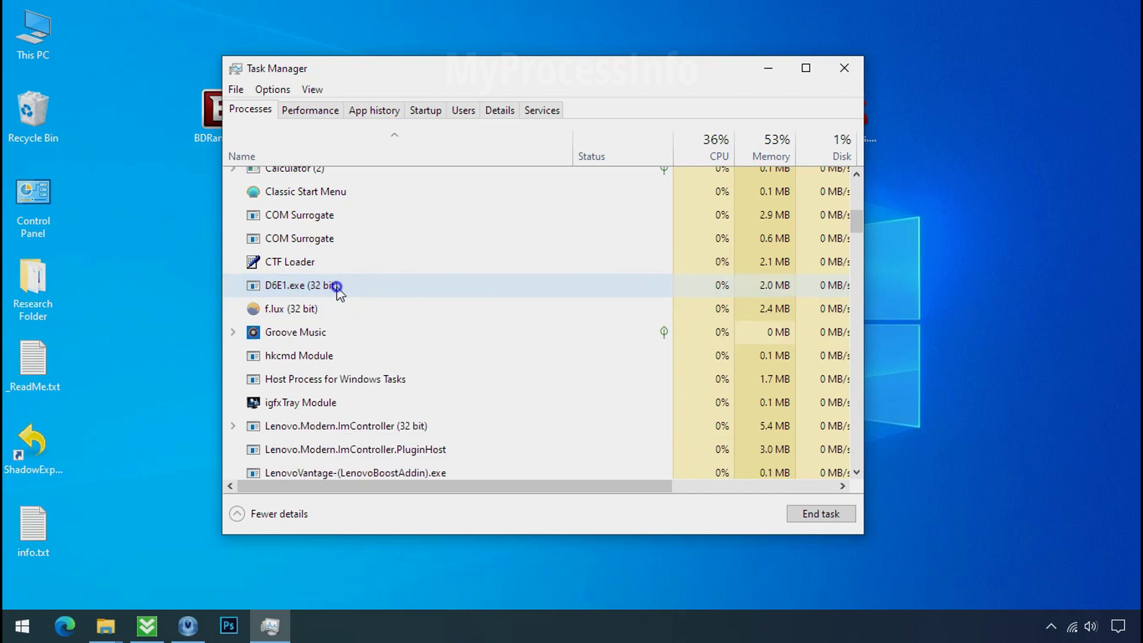
right_click(336, 287)
left_click(358, 299)
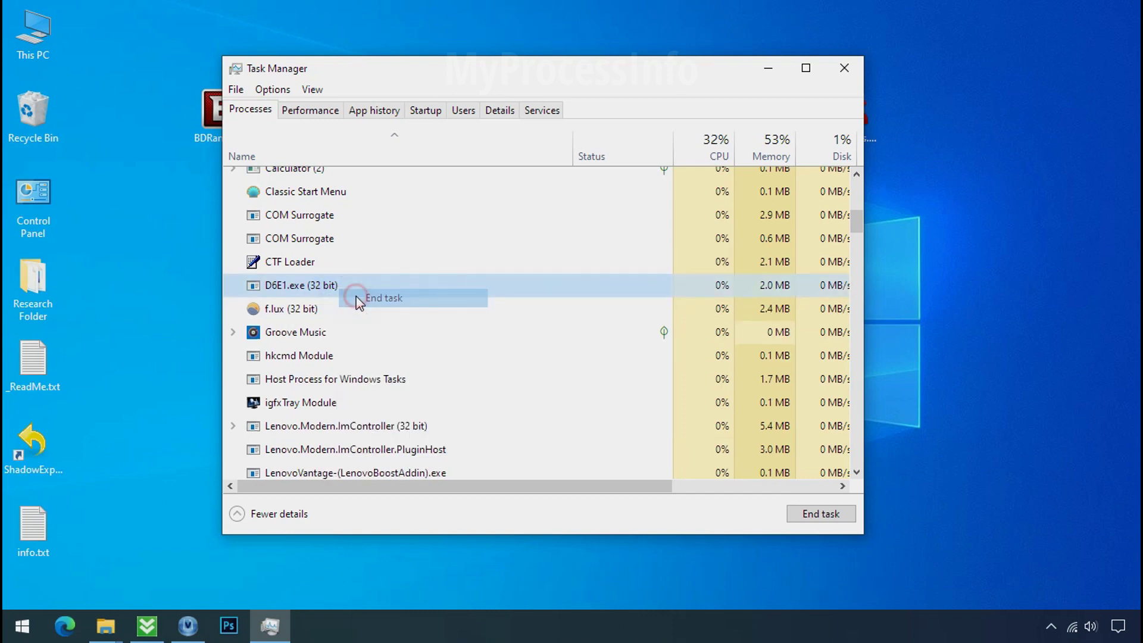
- Disable the D6E1.exe entry on the Startup tab
left_click(435, 114)
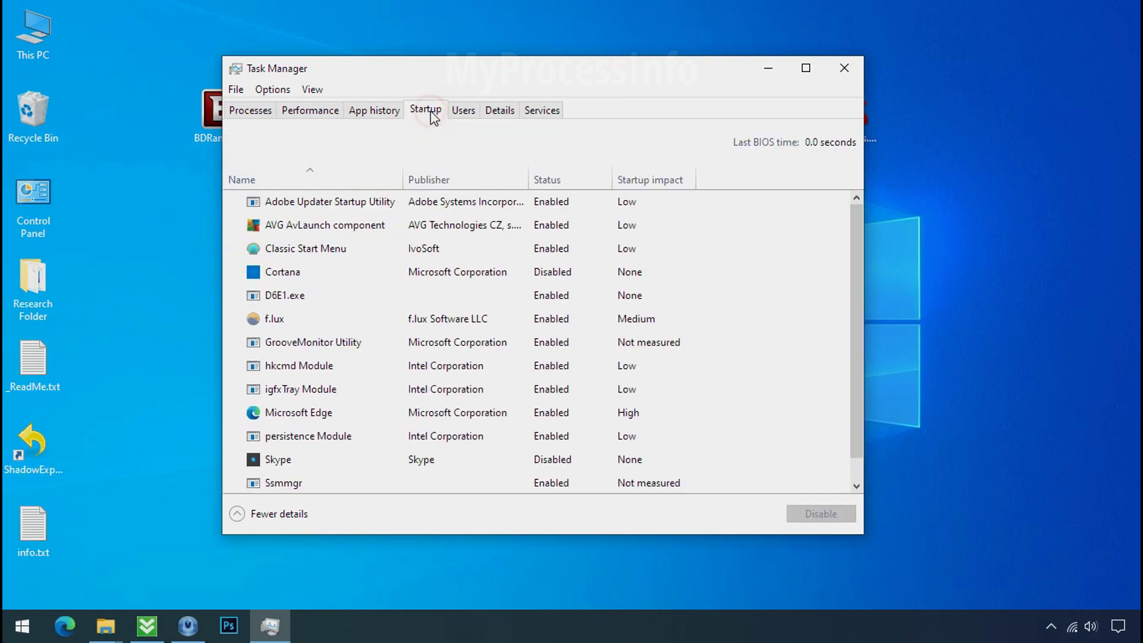
left_click(387, 292)
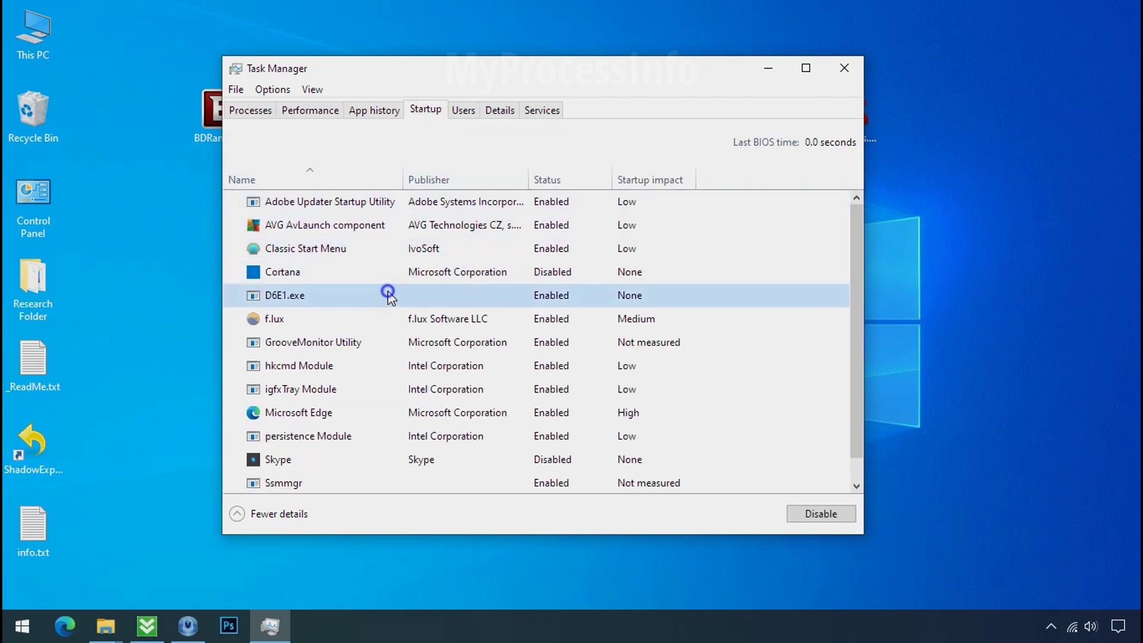
right_click(387, 292)
left_click(401, 302)
- Close Task Manager and restore the File Explorer window showing D6E1.exe
left_click(844, 68)
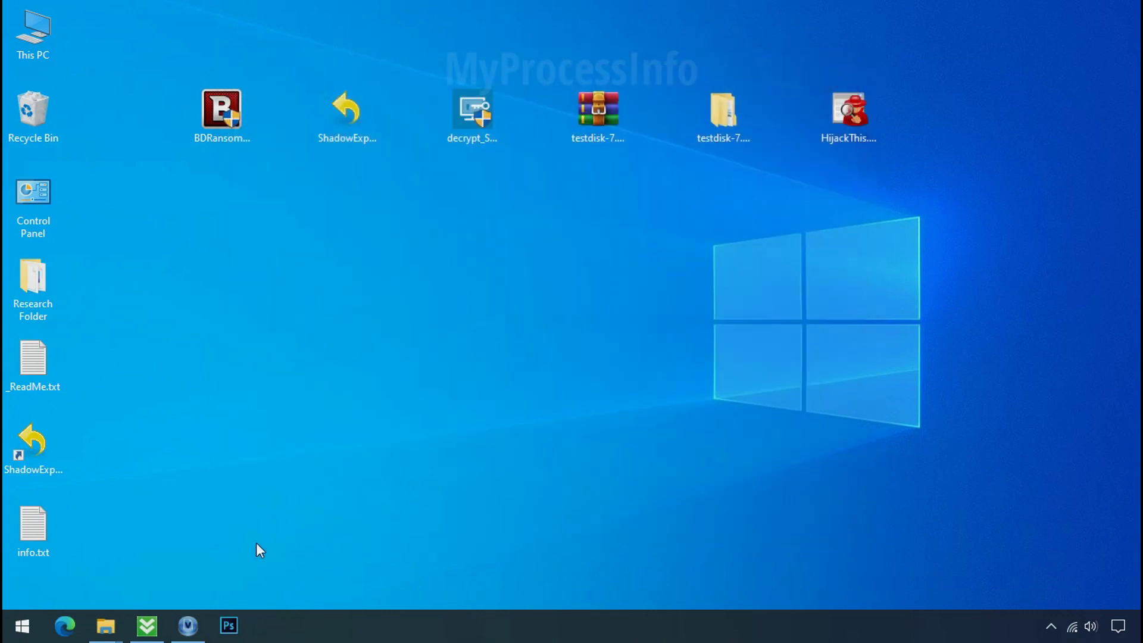
mouse_move(107, 630)
left_click(127, 581)
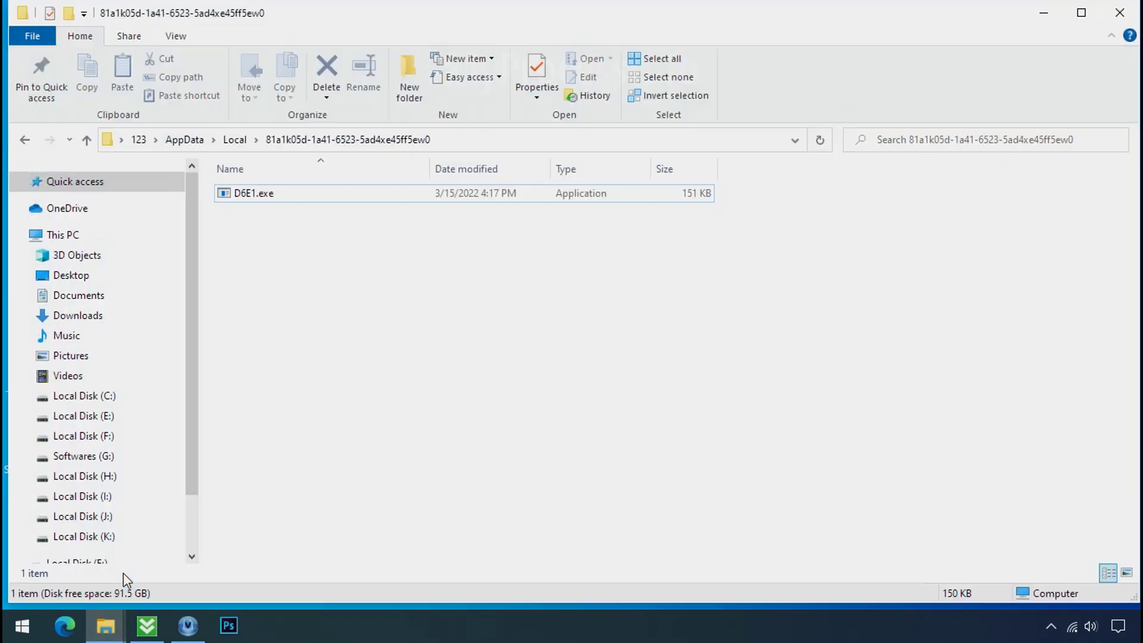
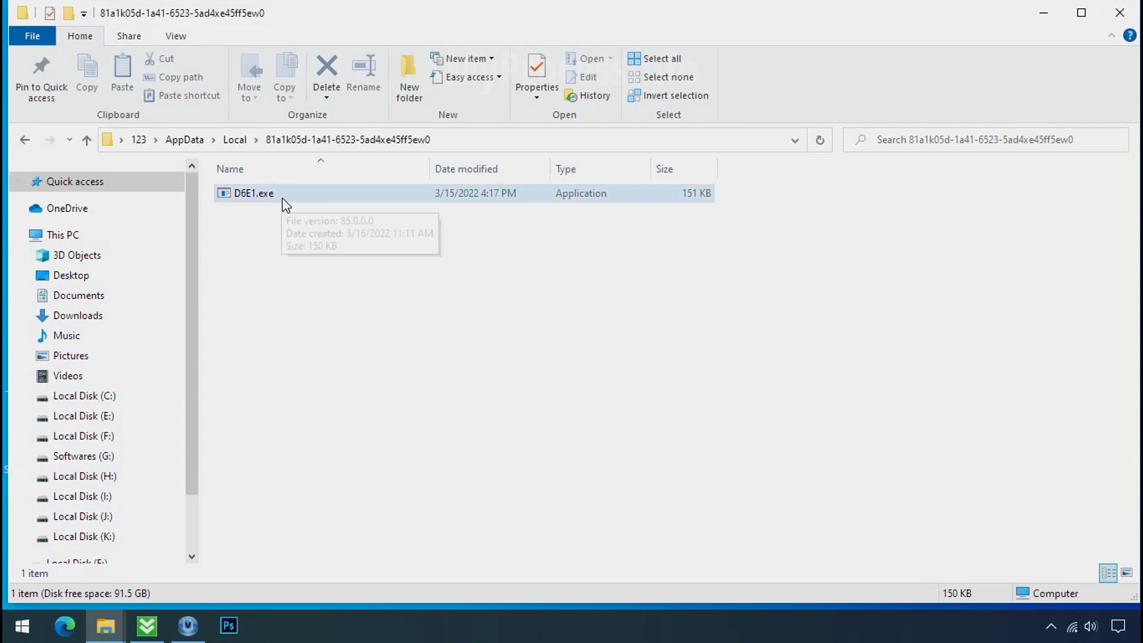
- Try to delete D6E1.exe, retry twice, then dismiss the File Access Denied message
left_click(289, 205)
right_click(323, 205)
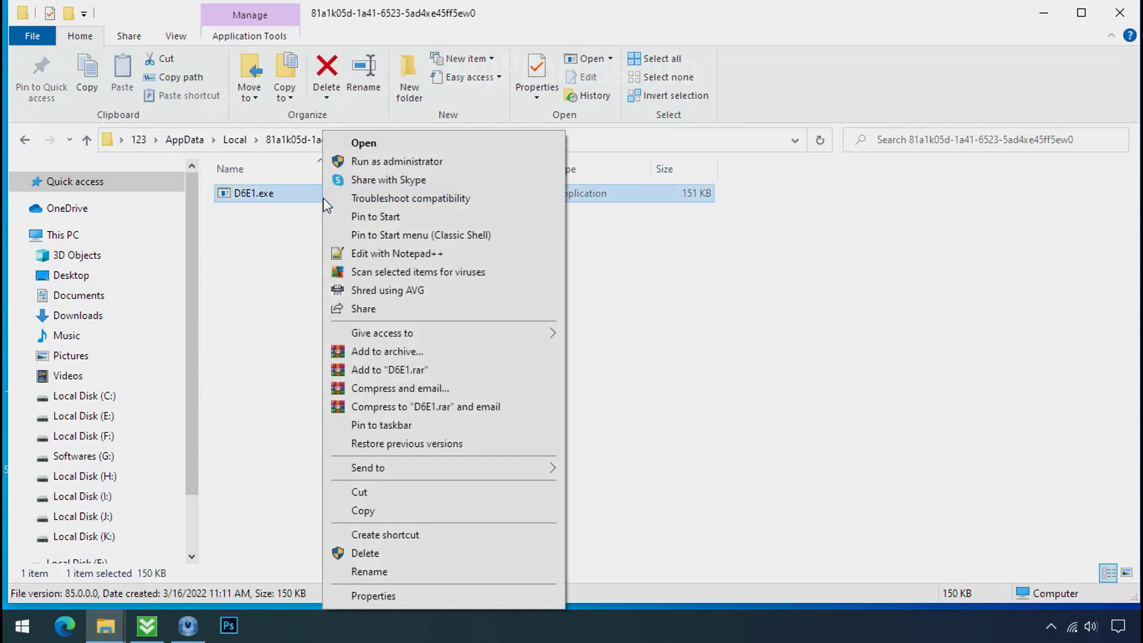
left_click(365, 553)
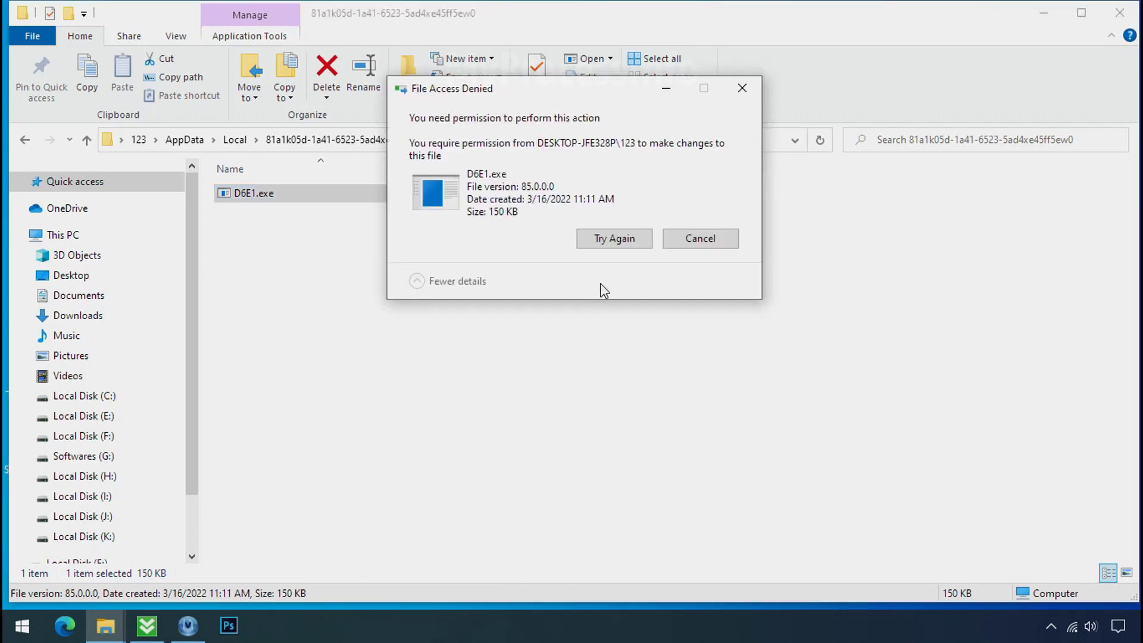
left_click(617, 243)
left_click(617, 243)
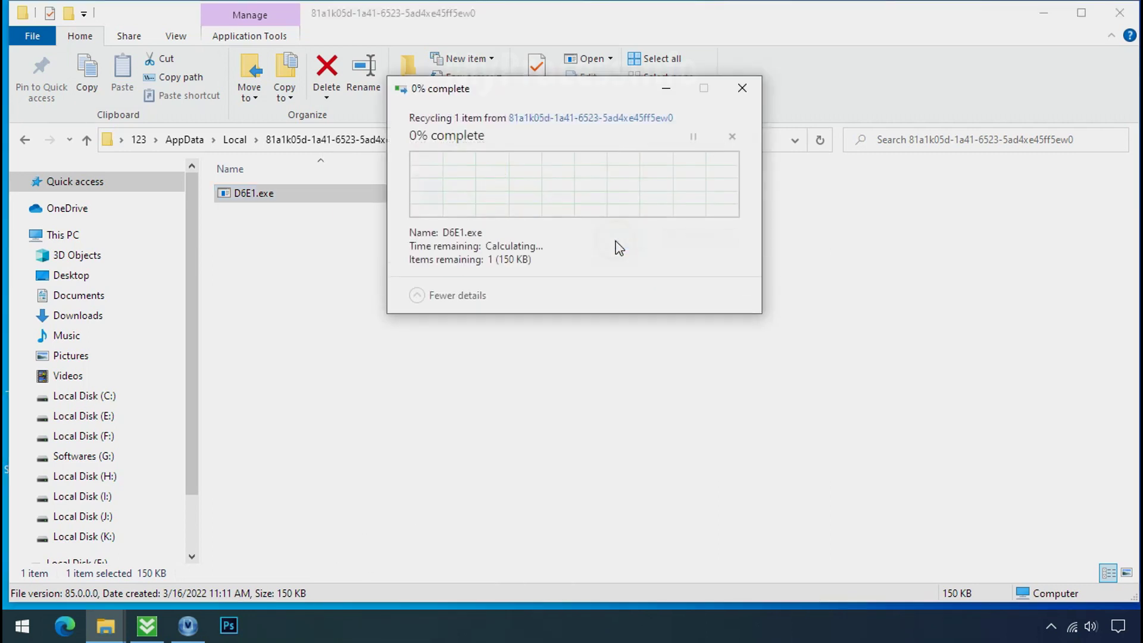
left_click(741, 88)
- Open D6E1.exe's Properties on the Security tab
right_click(439, 200)
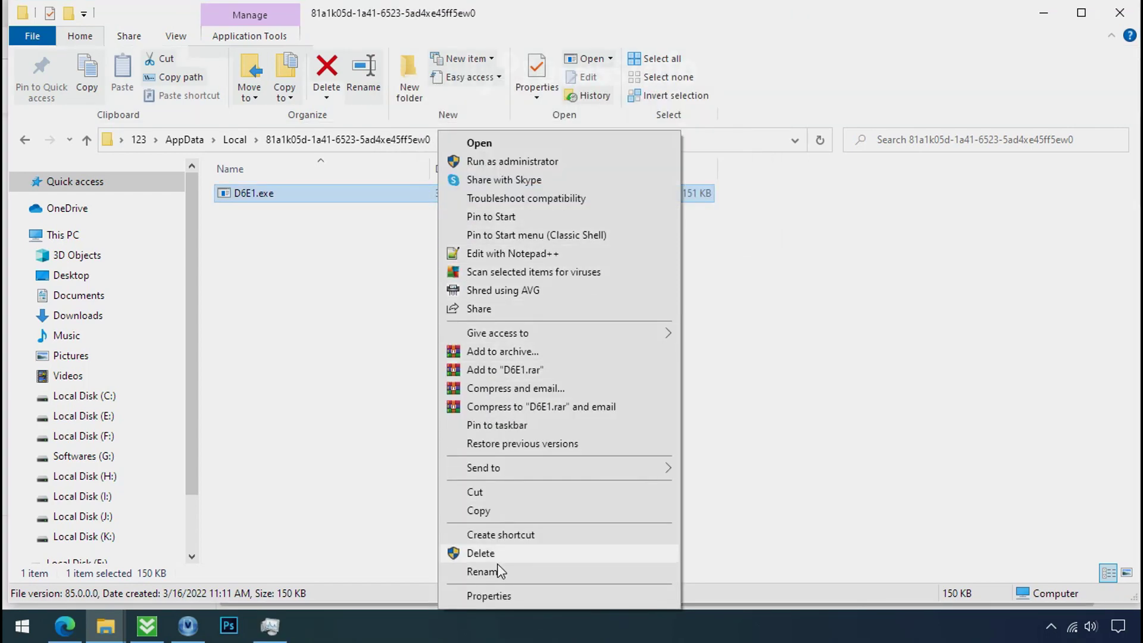
left_click(491, 596)
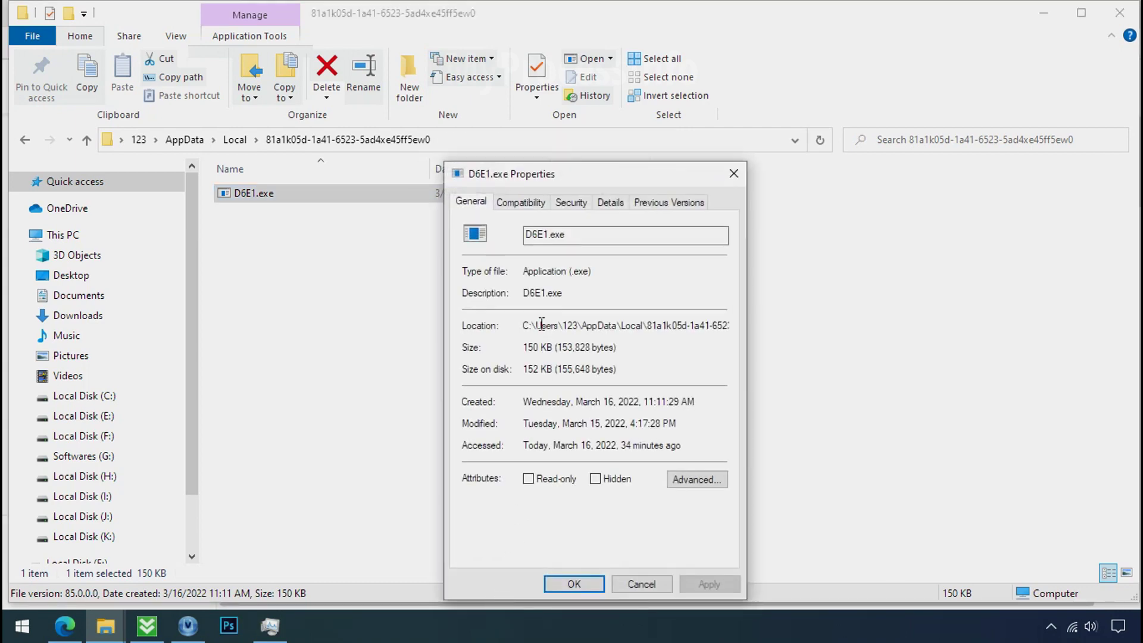
left_click(570, 202)
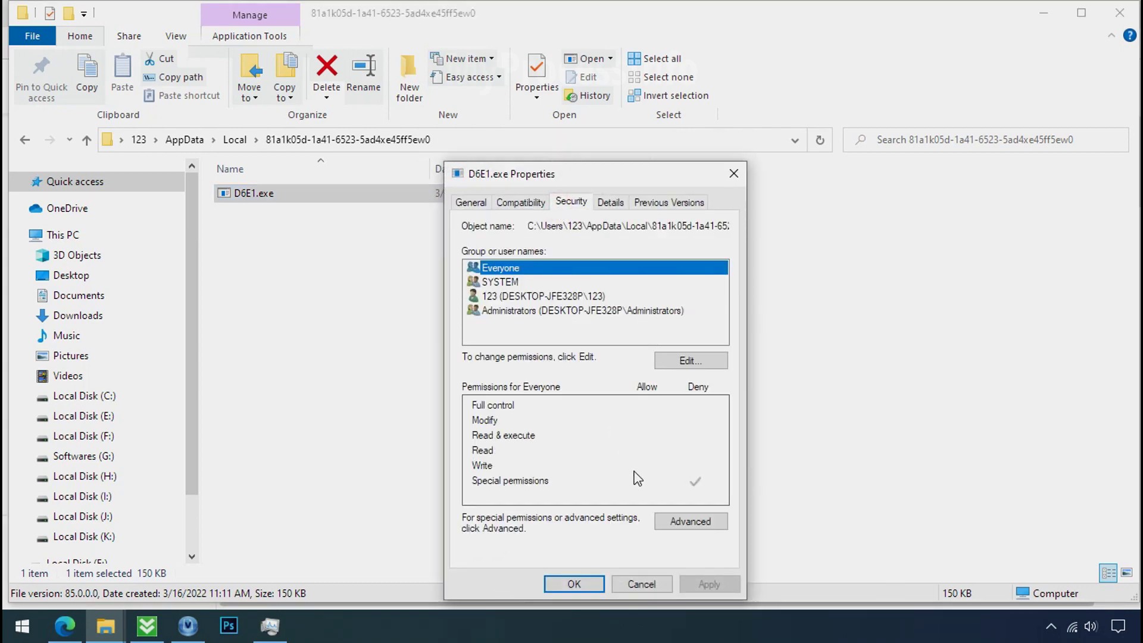
- In Advanced Security Settings, disable inheritance and convert inherited permissions into explicit permissions on D6E1.exe
left_click(684, 534)
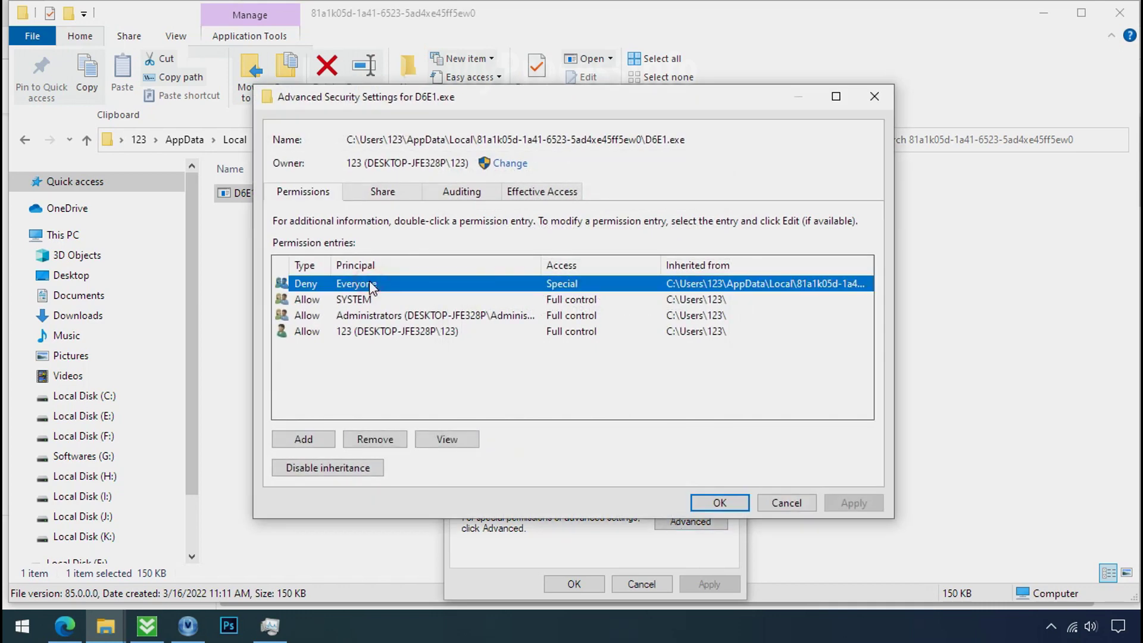
left_click(328, 468)
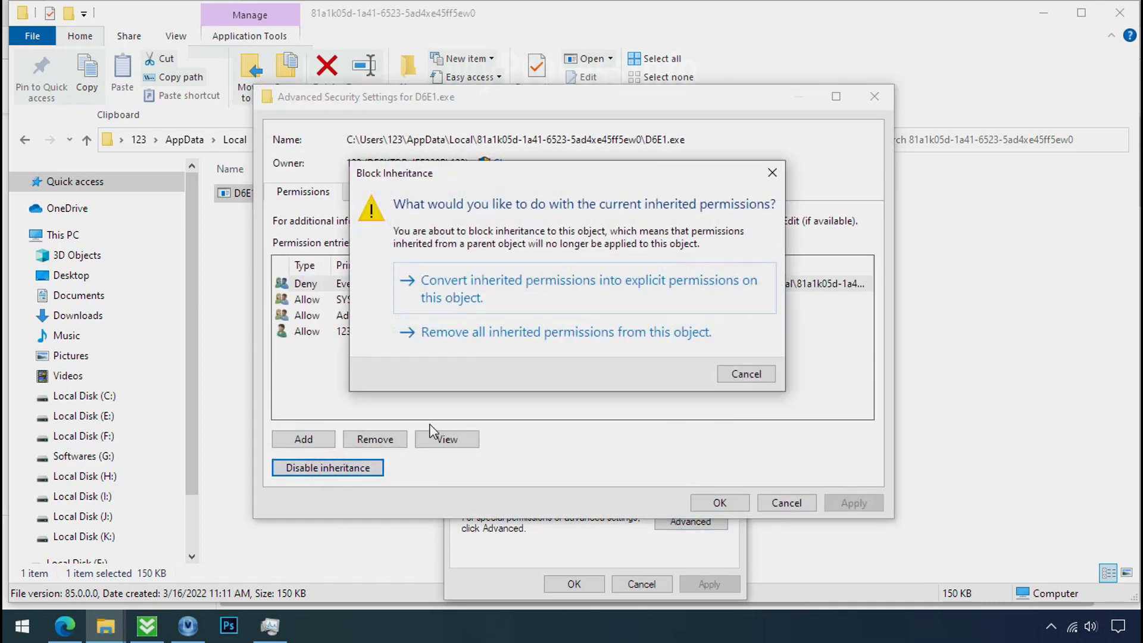
left_click(516, 299)
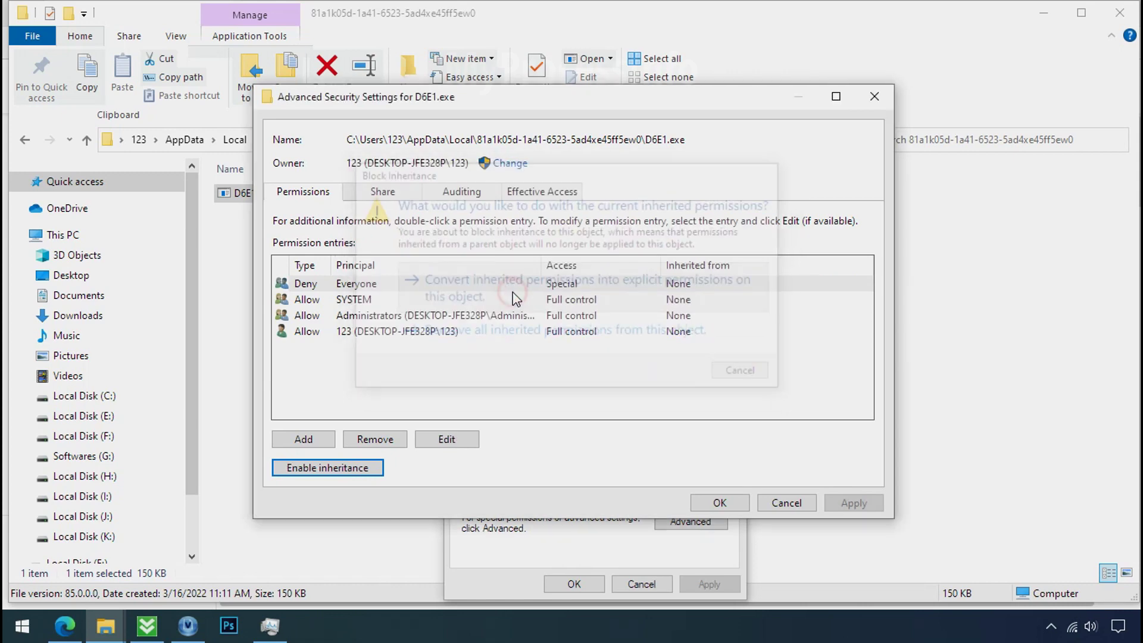
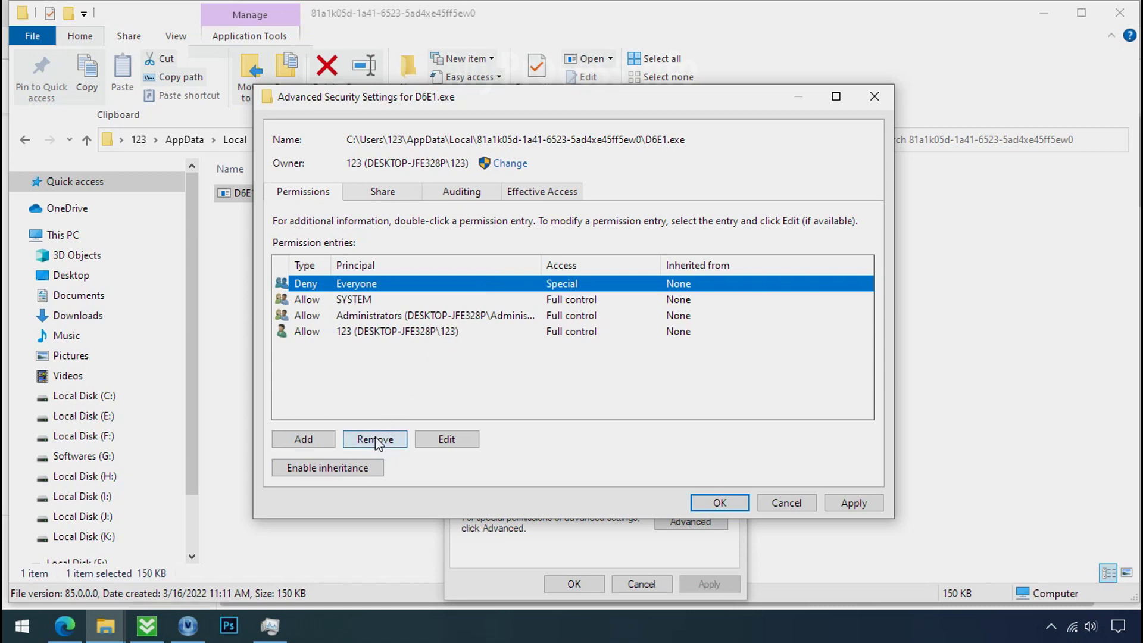
- Remove the Everyone Deny entry from D6E1.exe's permission list, leaving SYSTEM, Administrators and user allow entries
left_click(375, 440)
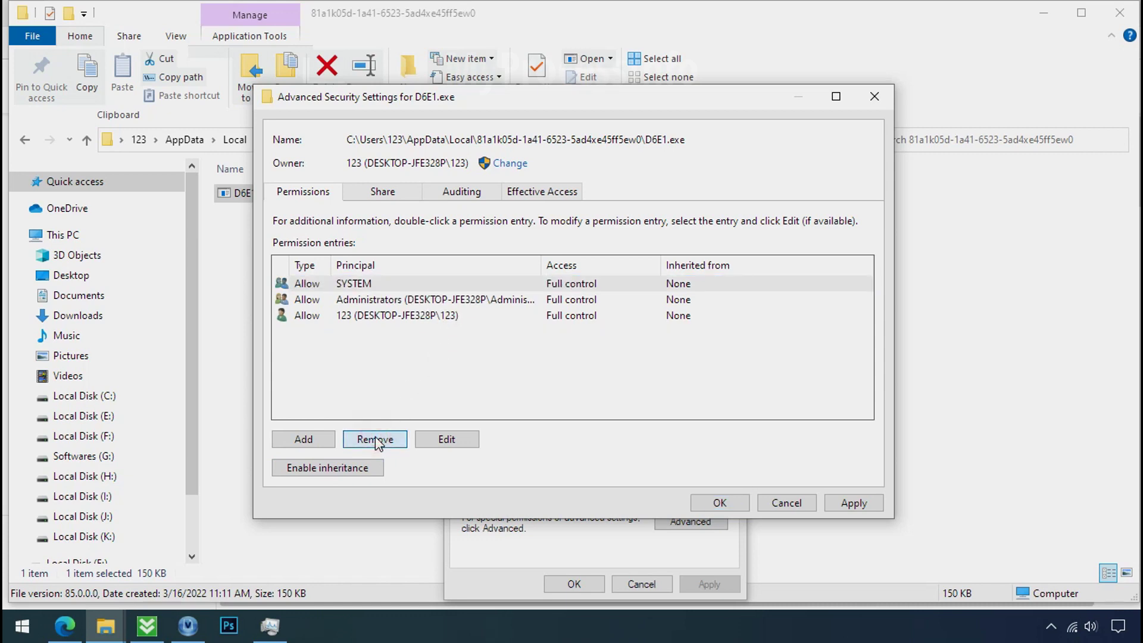
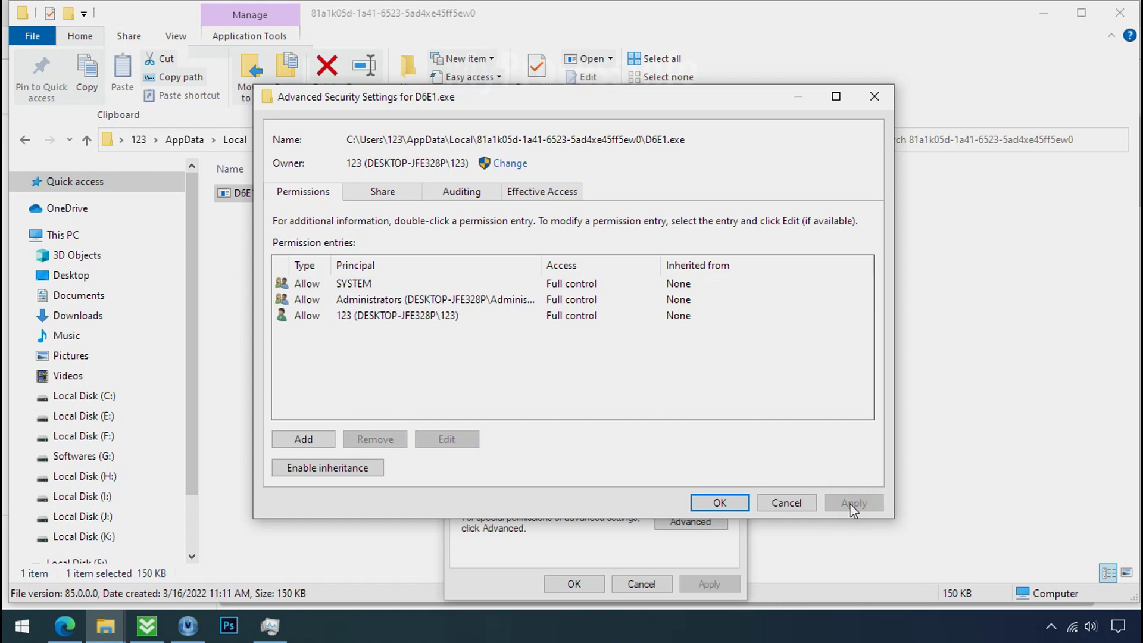
- Apply D6E1.exe's security changes, leaving only SYSTEM, Administrators and the owner with access
left_click(734, 504)
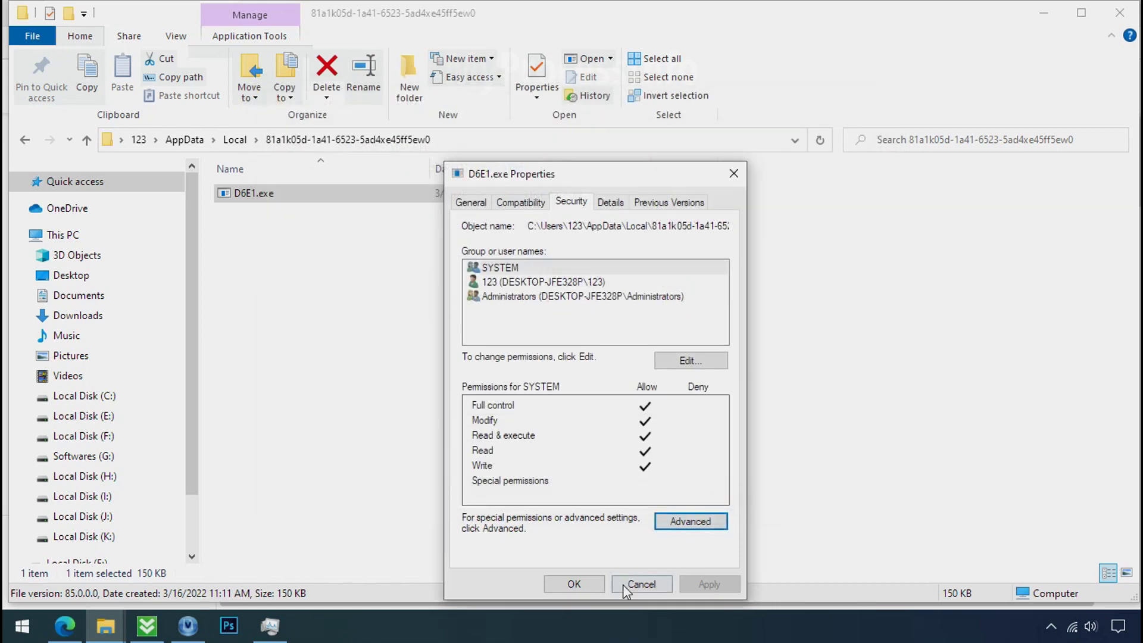
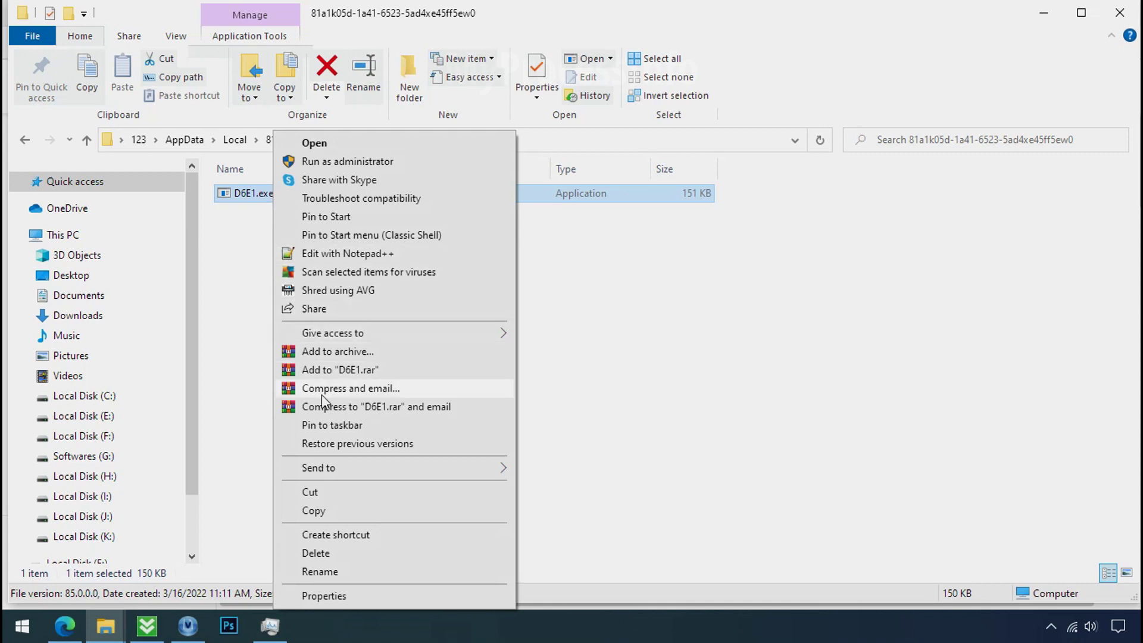
- Delete the D6E1.exe ransomware file from its AppData folder
left_click(316, 553)
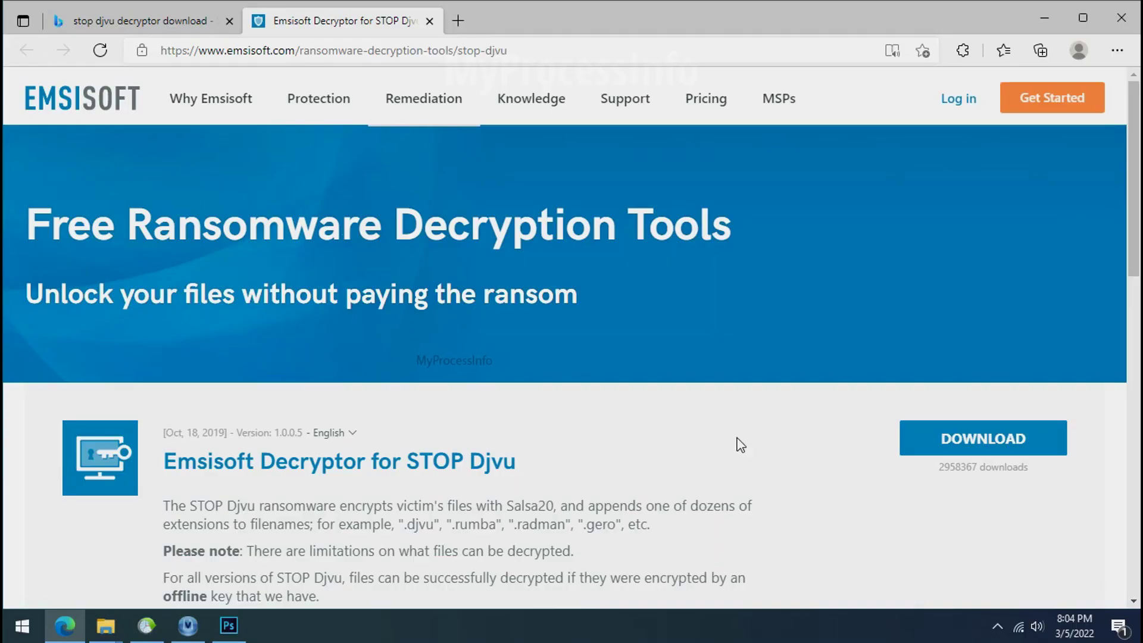
- Scroll down the Emsisoft STOP Djvu decryptor page, then close the browser
scroll(744, 440, "down", 1)
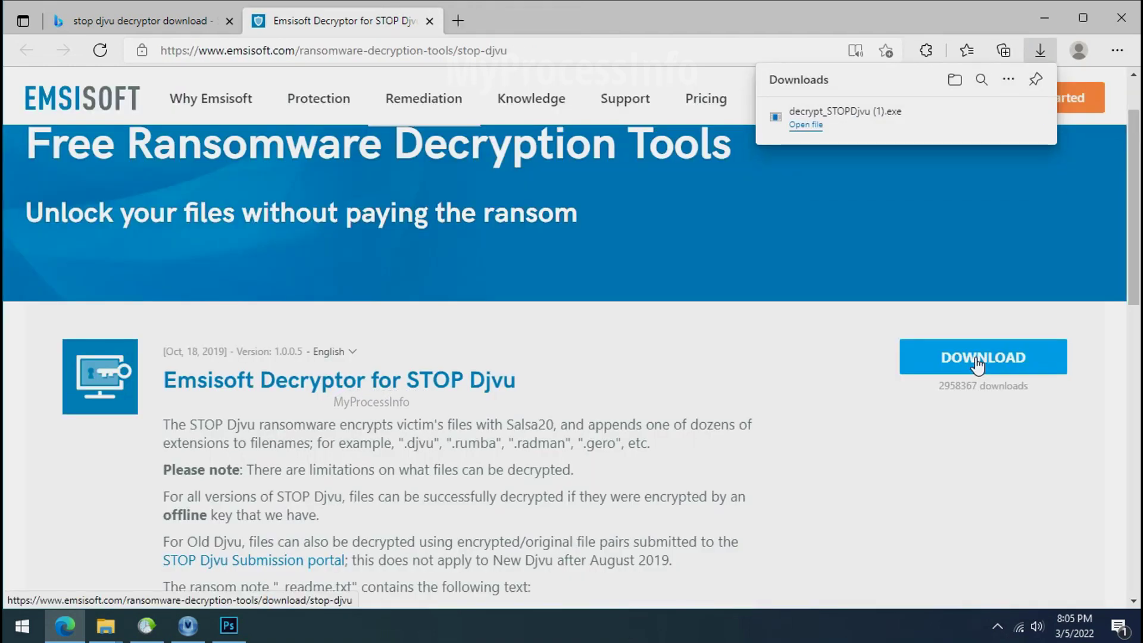
left_click(1115, 25)
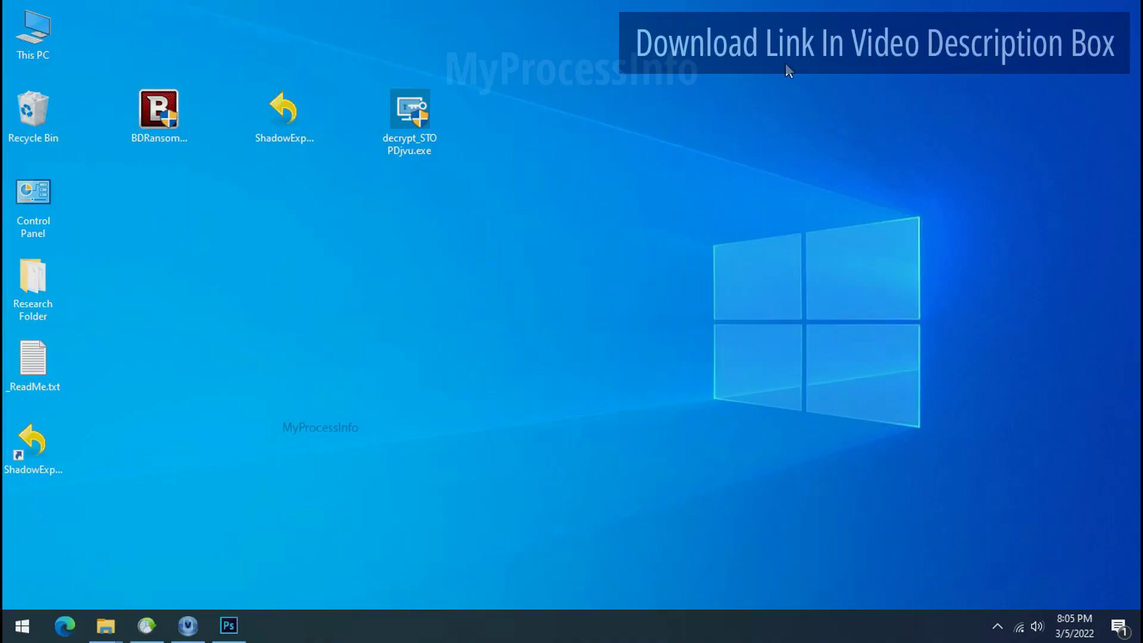
- Select decrypt_STOPDjvu.exe on the desktop and launch it
left_click(419, 118)
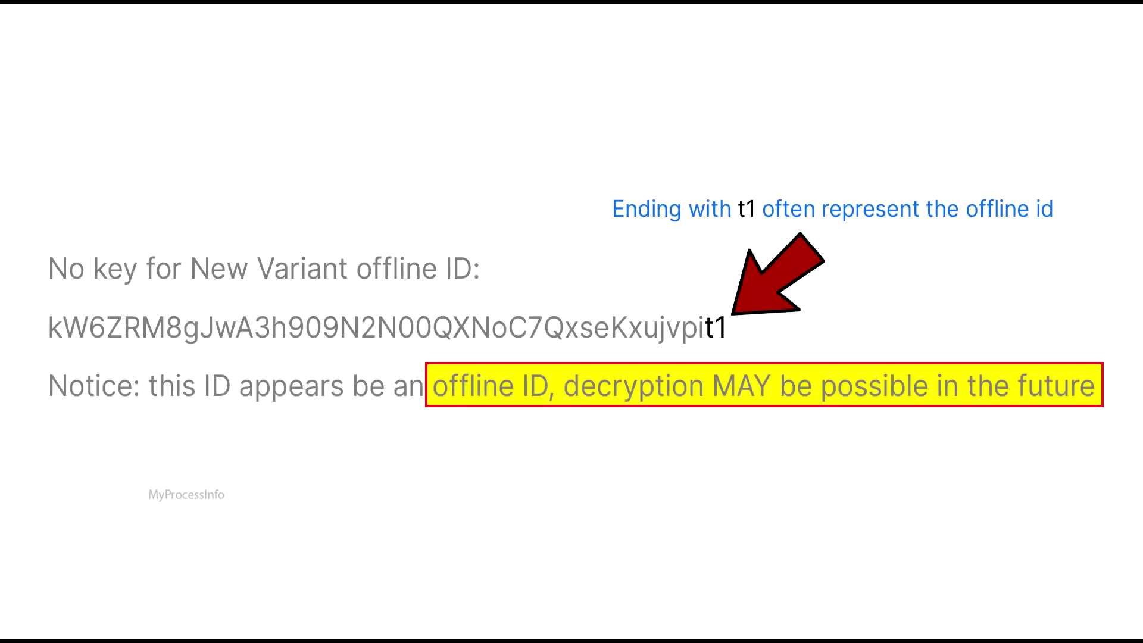
double_click(419, 142)
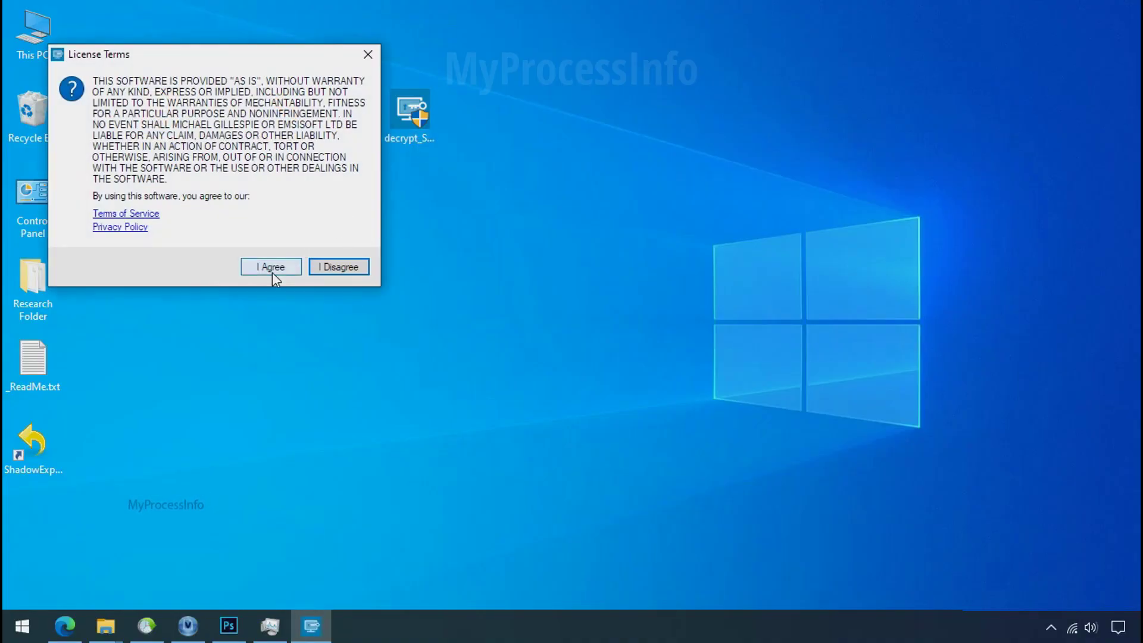
- Accept the licence and disclaimer, add the Desktop's Research Folder, and start decryption
left_click(272, 268)
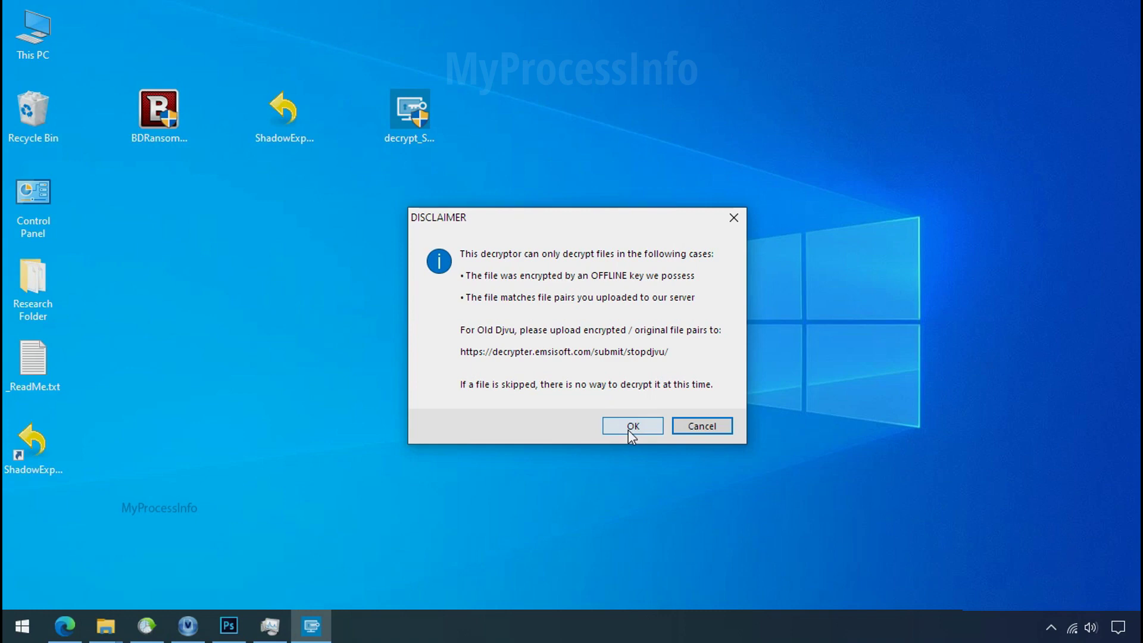
left_click(631, 426)
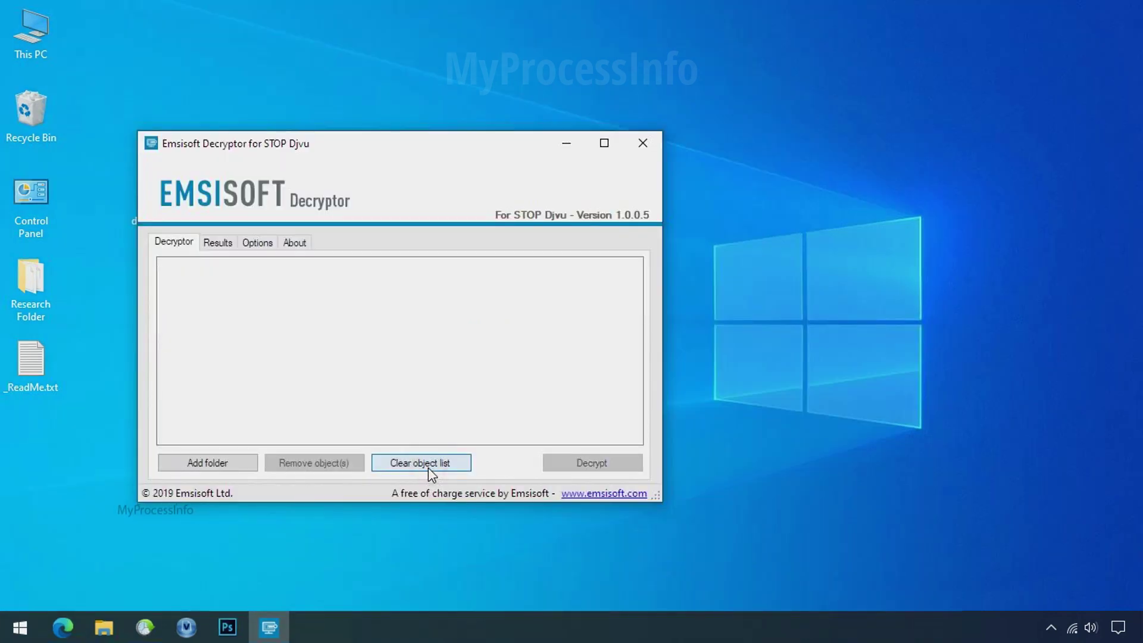
left_click(208, 464)
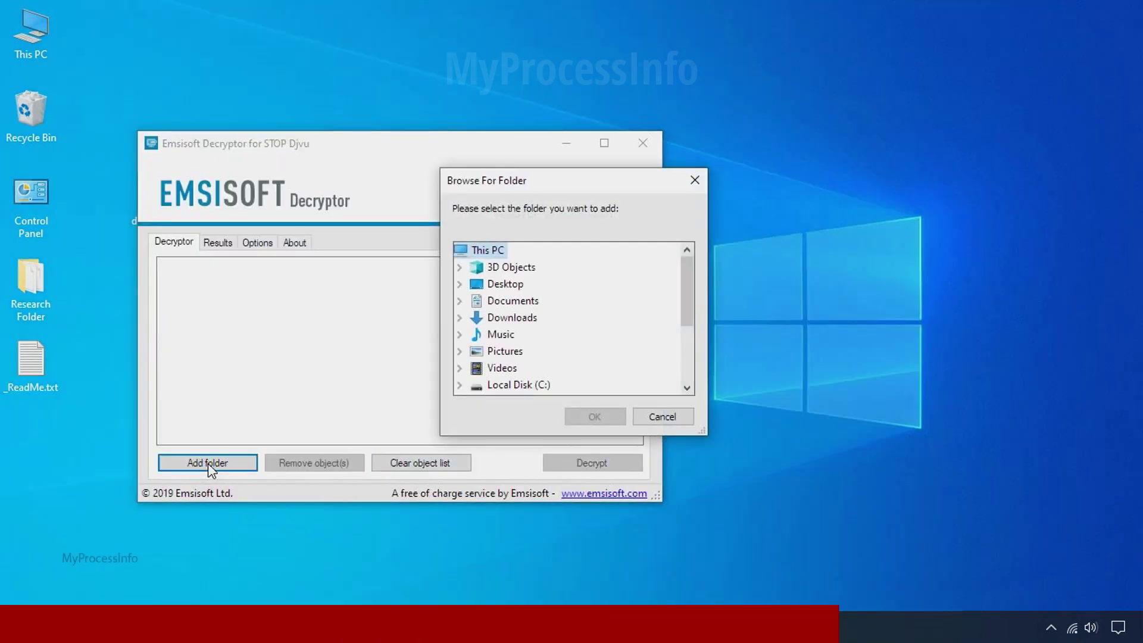
left_click(515, 285)
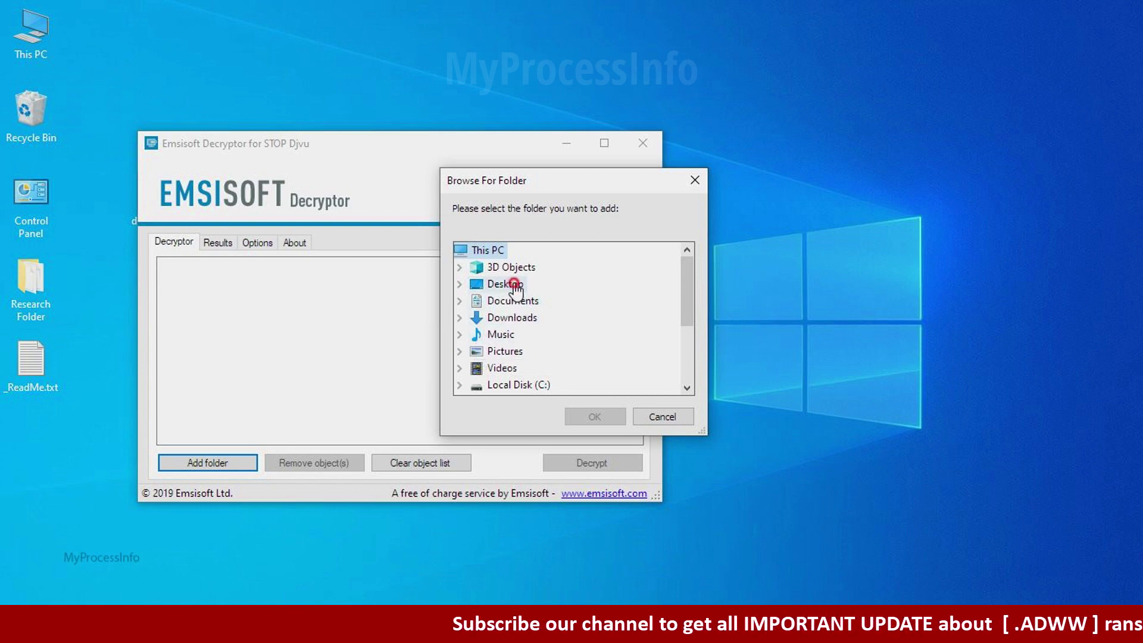
left_click(536, 301)
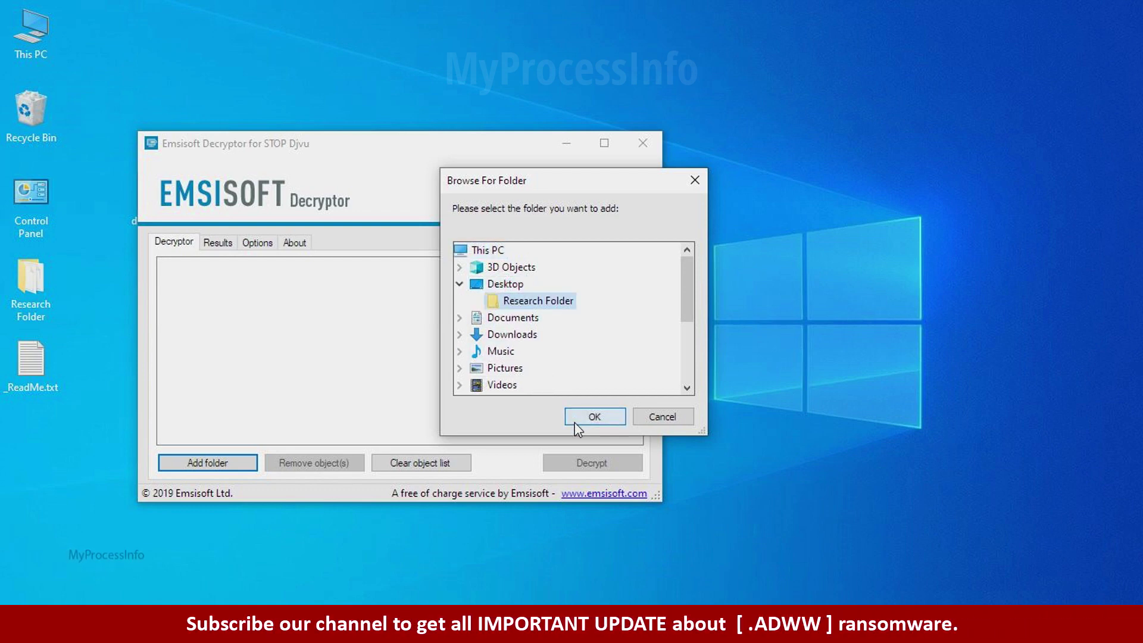
left_click(573, 420)
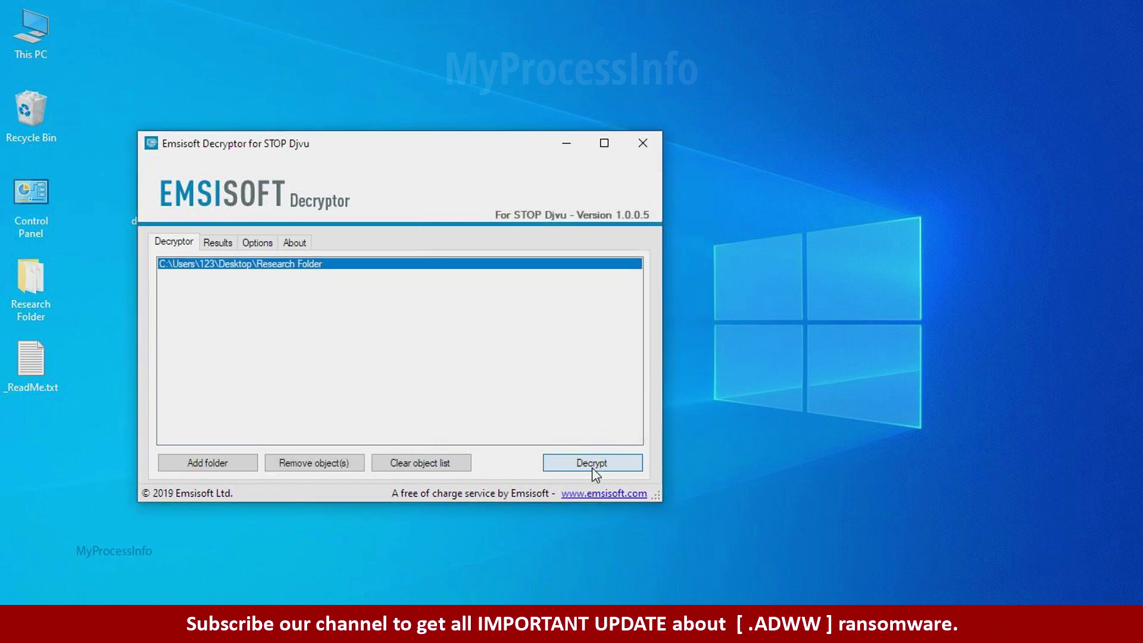
left_click(592, 468)
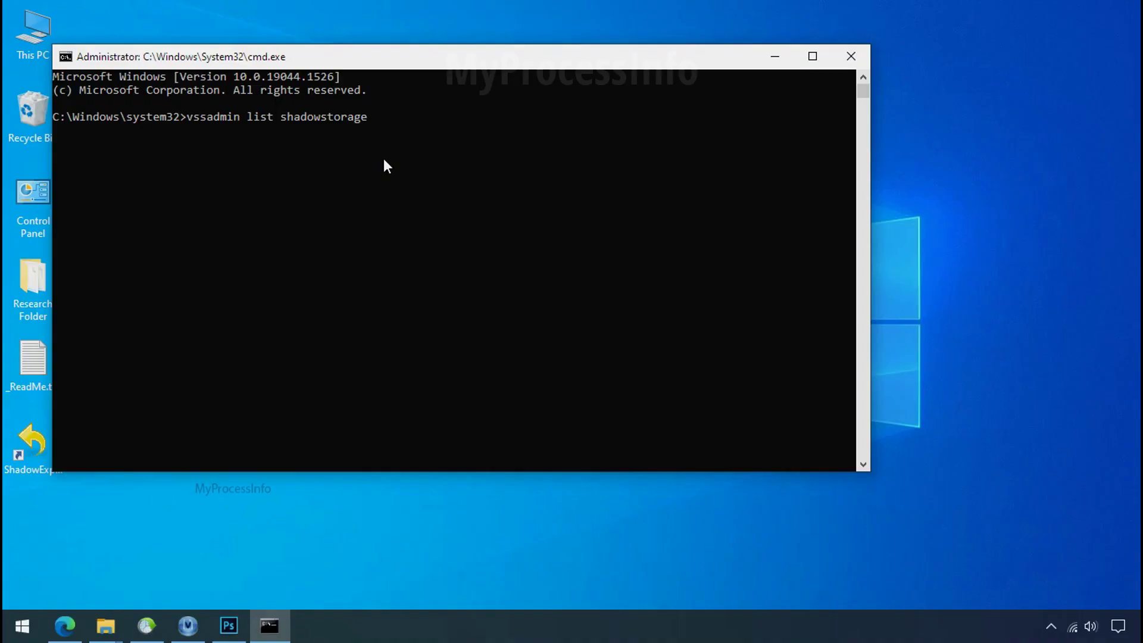
- Run vssadmin list shadowstorage to show shadow copy storage usage per drive
key("Return")
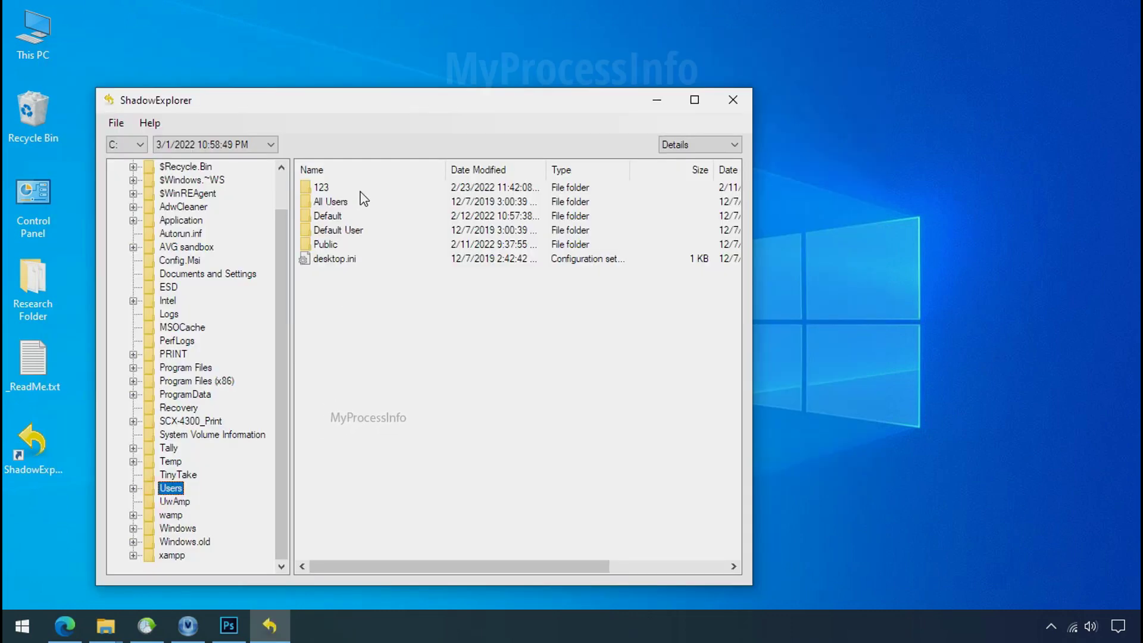
- Export Research Folder from the snapshot's user Desktop to the current Desktop
double_click(326, 189)
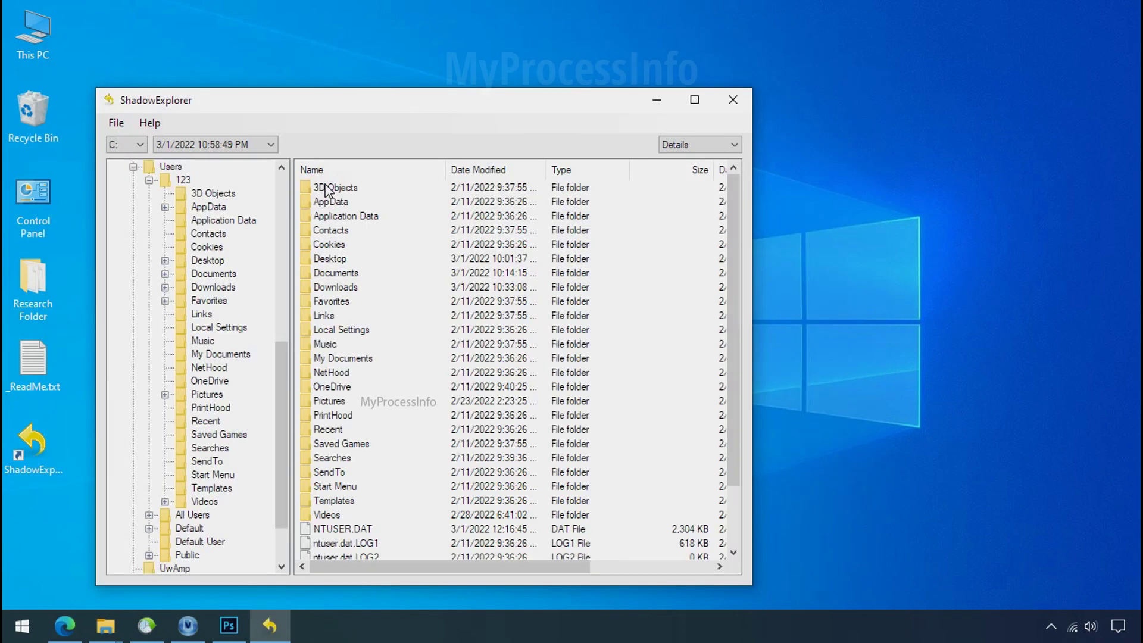
double_click(337, 259)
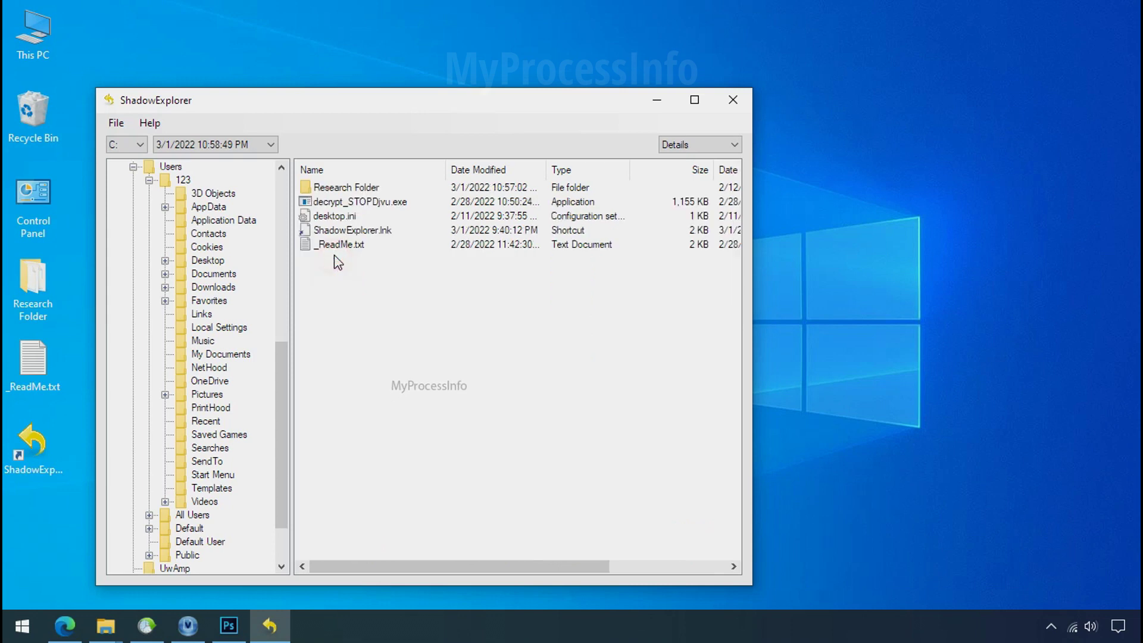
left_click(362, 187)
right_click(360, 188)
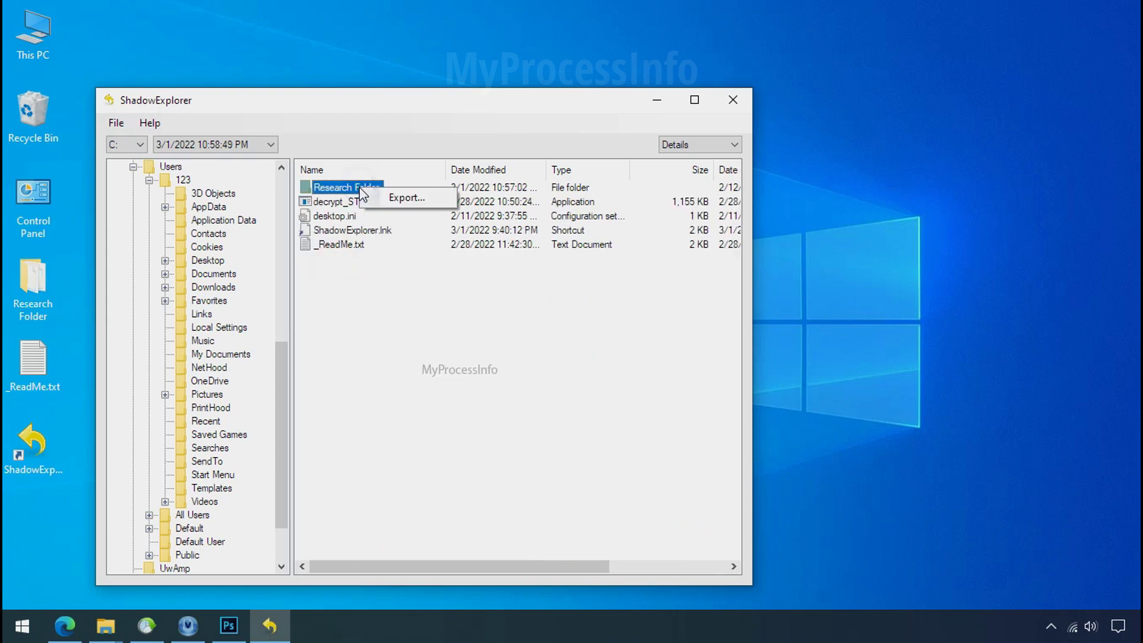
left_click(376, 201)
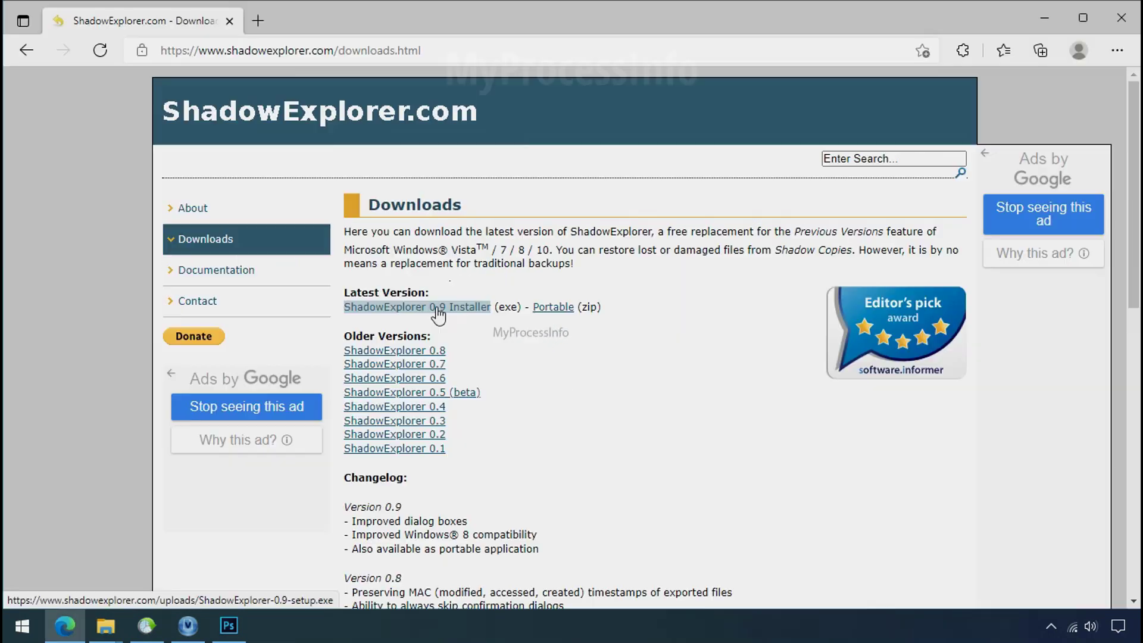
left_click(437, 307)
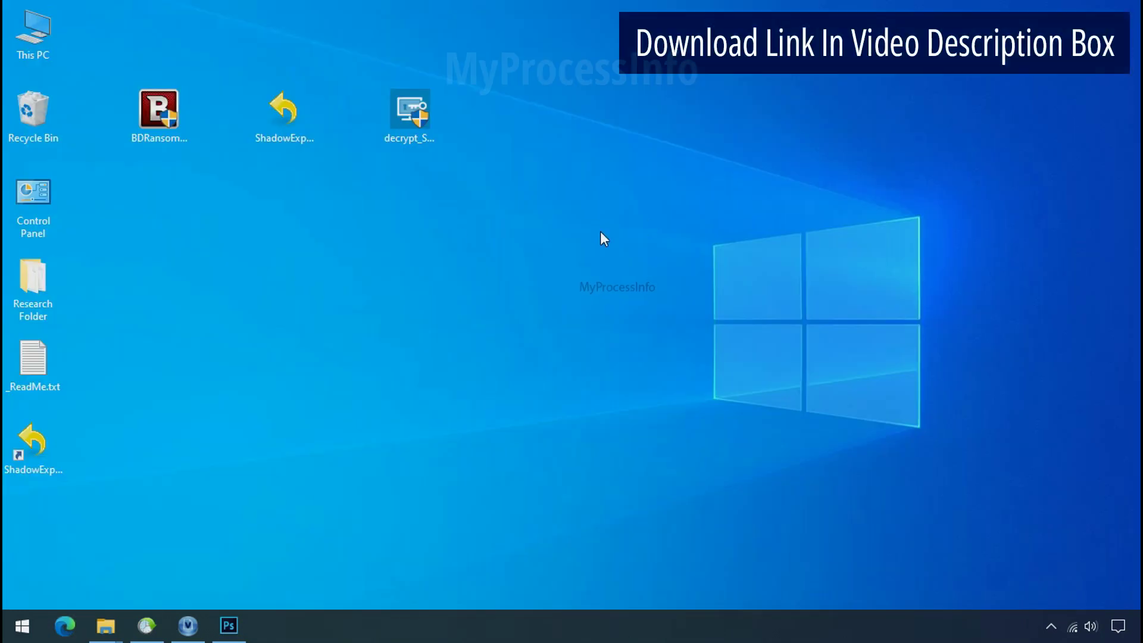
- Launch ShadowExplorer with drive C: and the 3/1/2022 10:58:49 PM snapshot selected
double_click(55, 456)
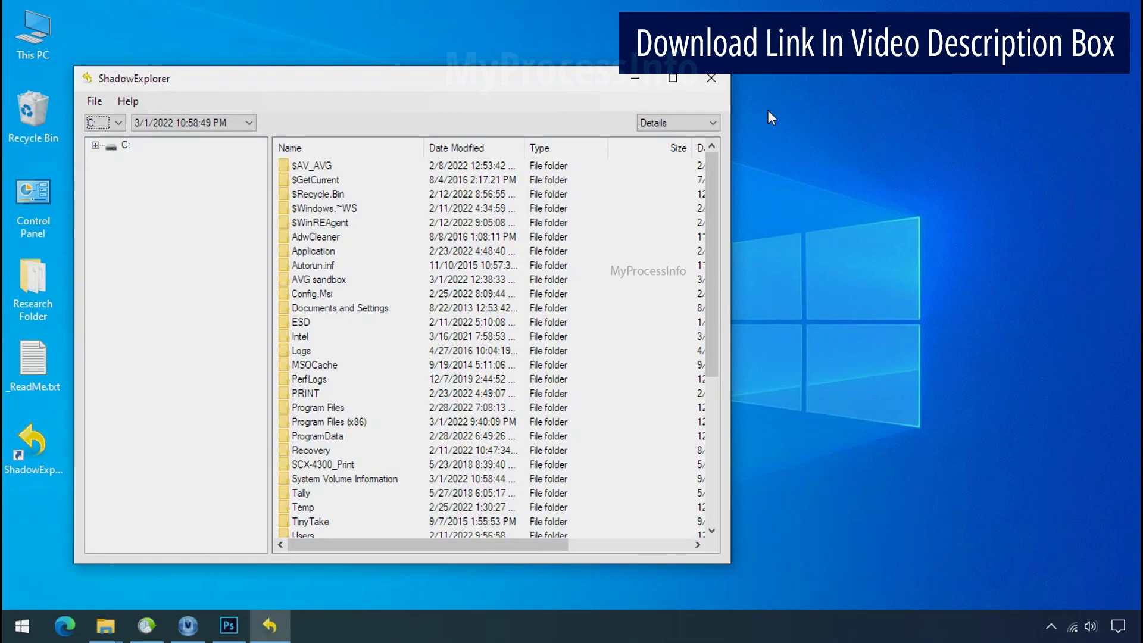
left_click(116, 123)
left_click(112, 137)
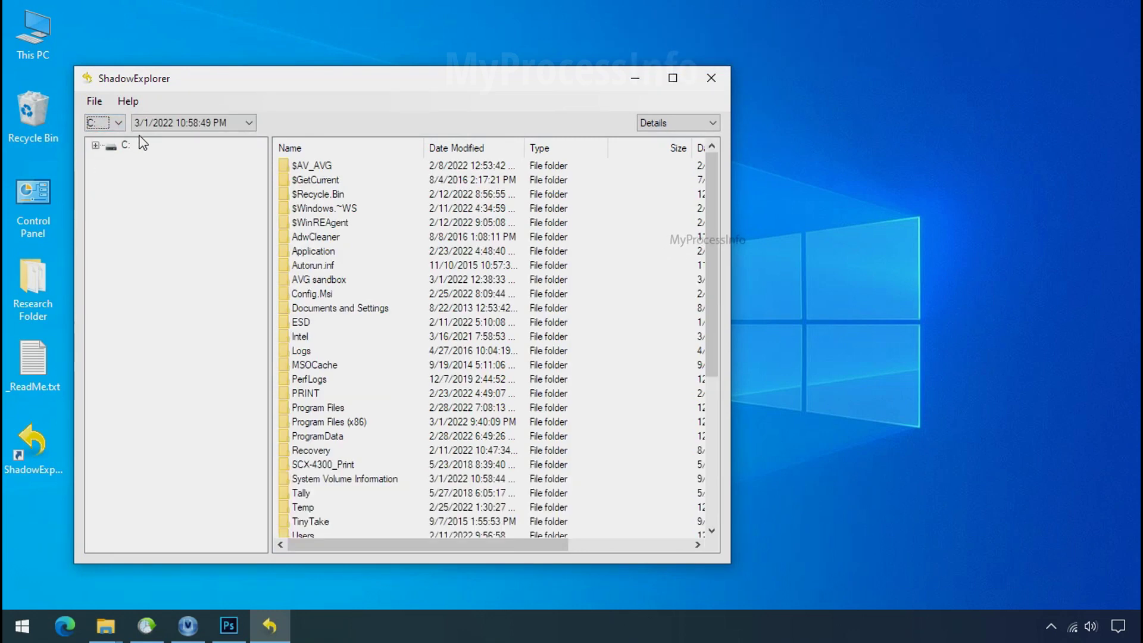
left_click(218, 124)
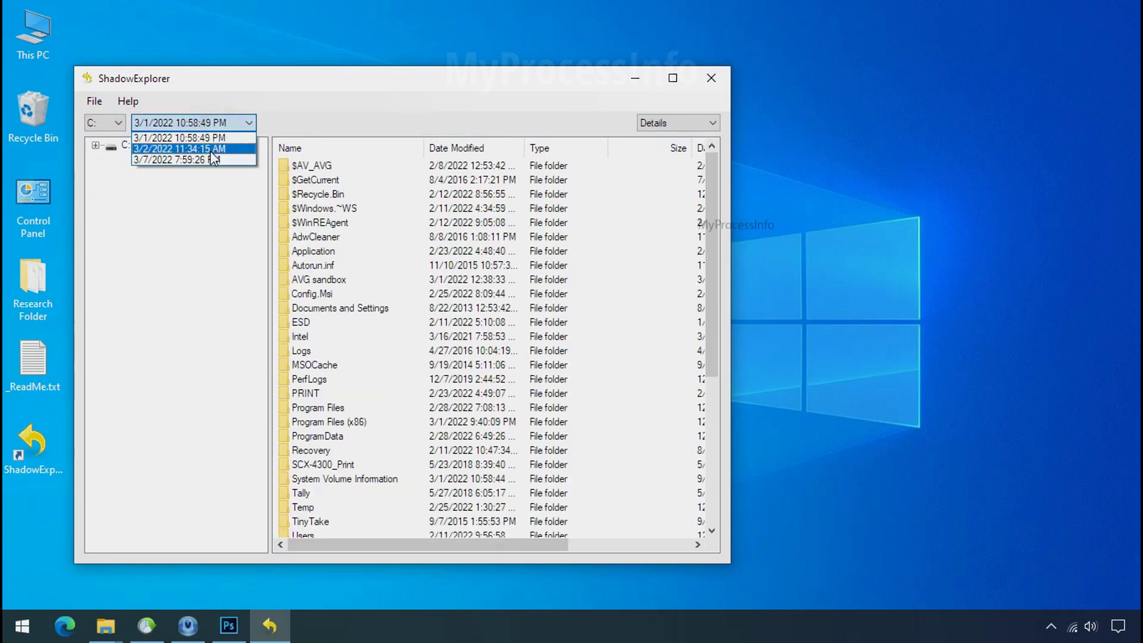
left_click(208, 138)
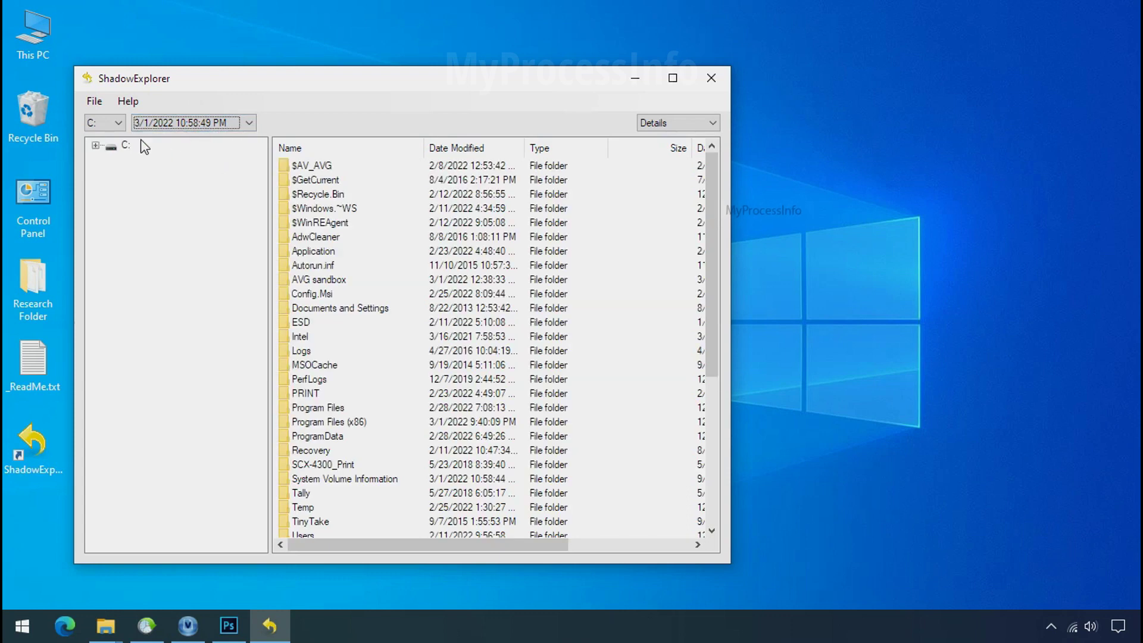
- Browse the snapshot to the user's Desktop folder under C:\Users
left_click(95, 145)
left_click(152, 507)
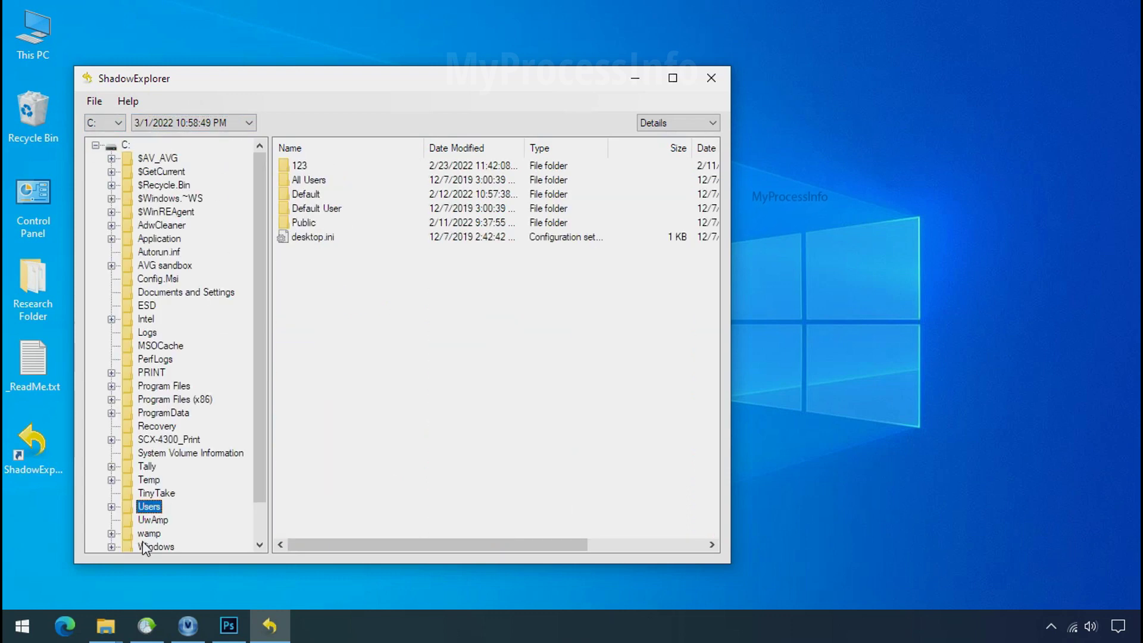
left_click(300, 166)
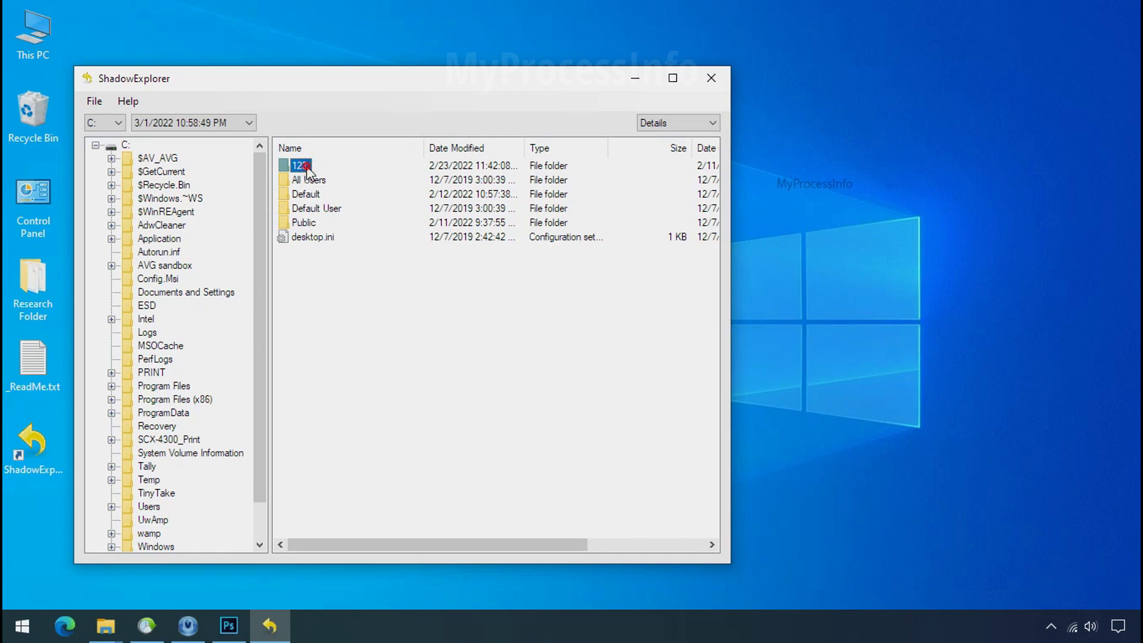
double_click(304, 167)
left_click(310, 239)
double_click(310, 238)
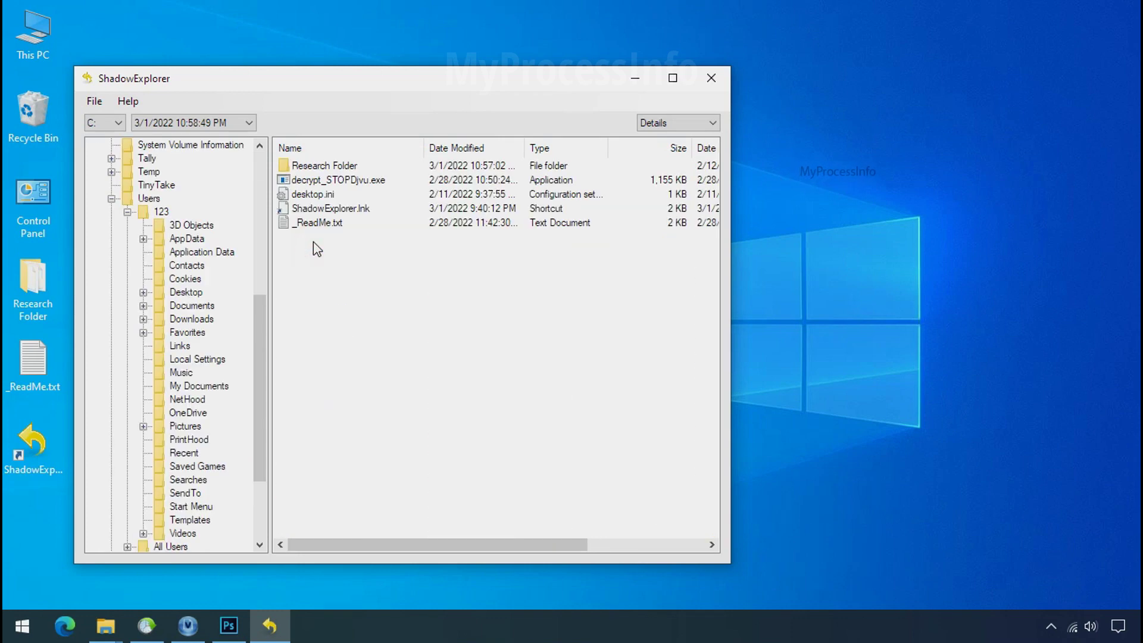
- Export Research Folder into Softwares (G:)\Recover, then minimize ShadowExplorer
left_click(330, 167)
right_click(317, 161)
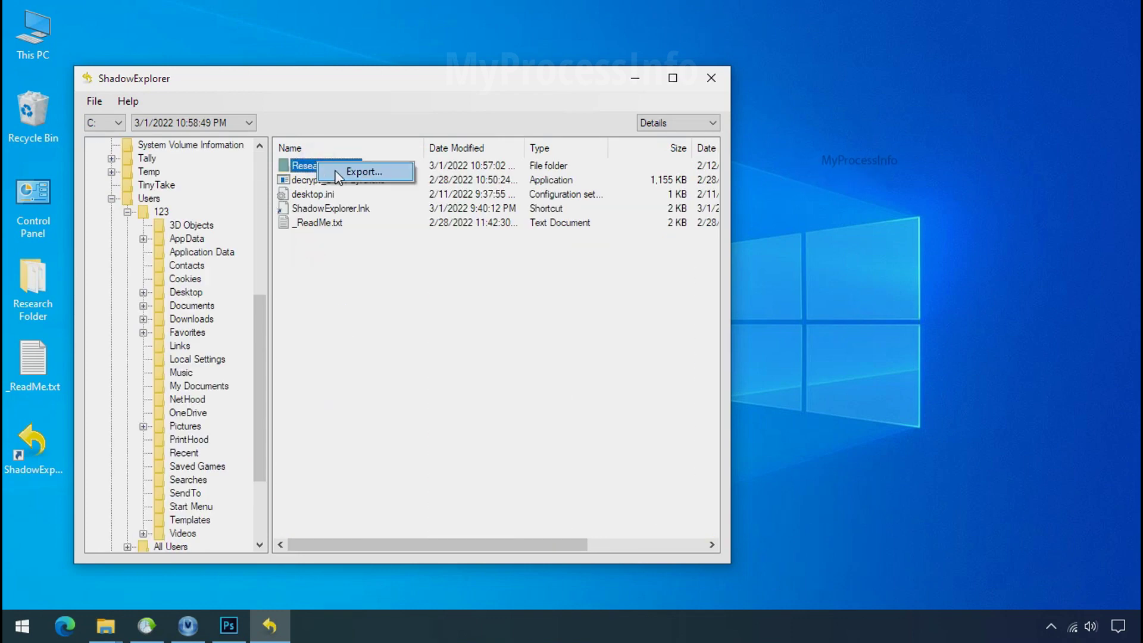
left_click(343, 177)
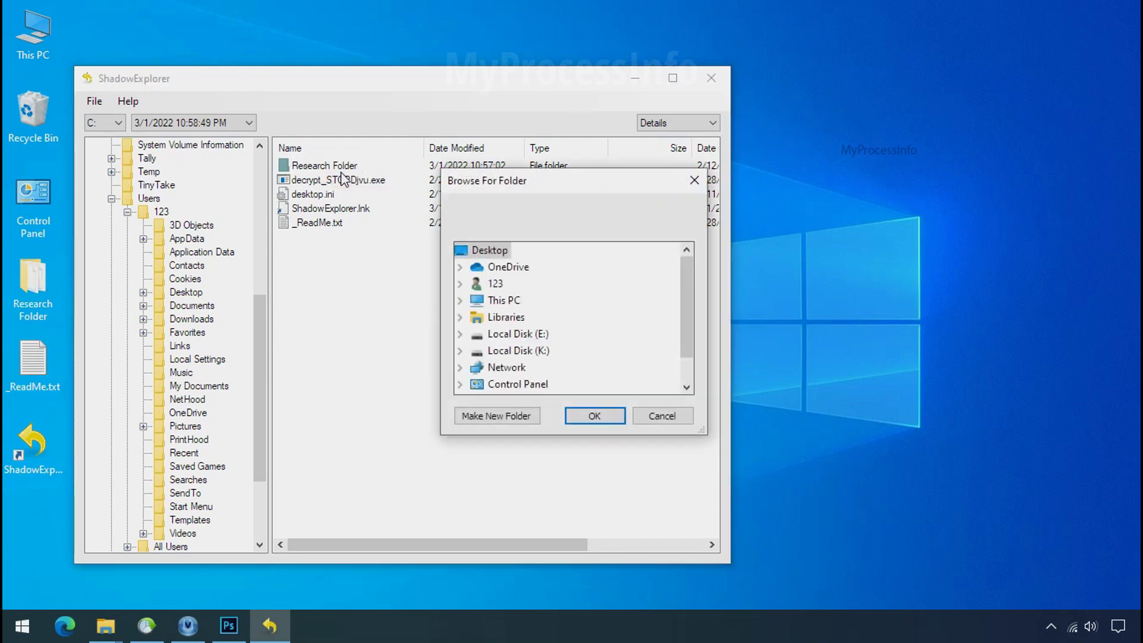
left_click(505, 333)
scroll(543, 324, "down", 2)
double_click(534, 334)
left_click(537, 351)
left_click(593, 416)
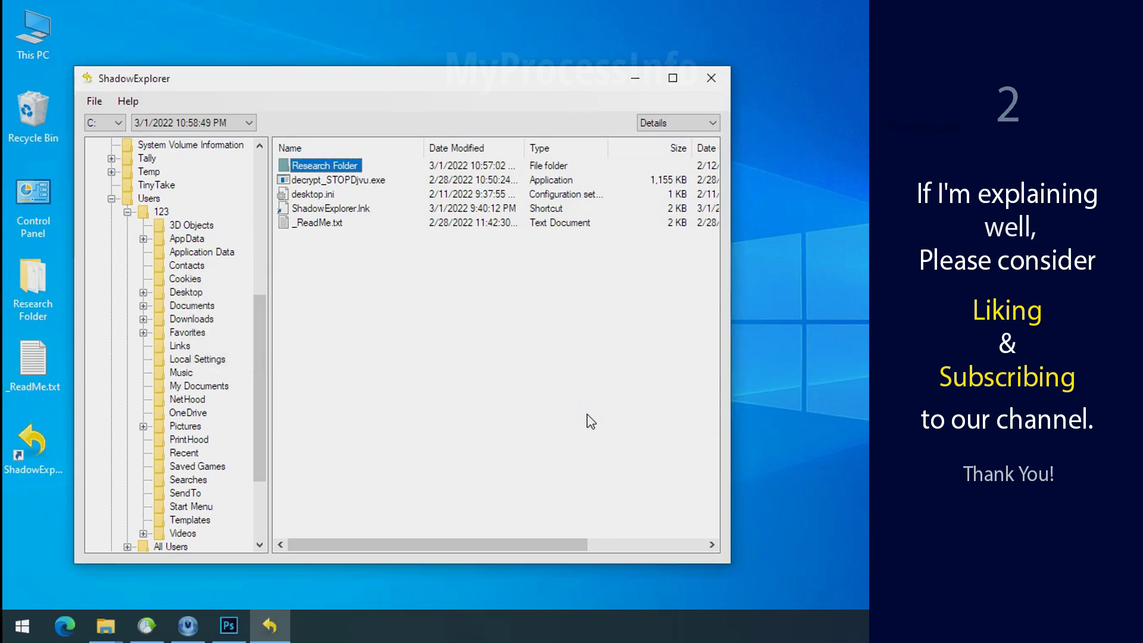
left_click(638, 84)
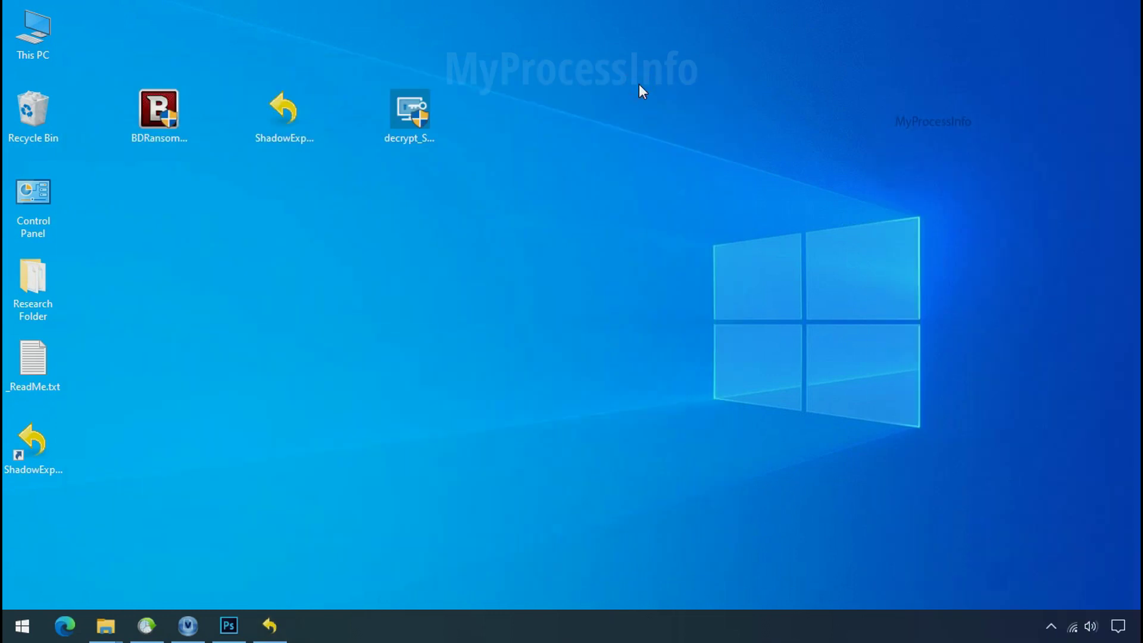
- Open Research Folder inside Recover on Softwares (G:) in File Explorer
left_click(107, 631)
left_click(84, 457)
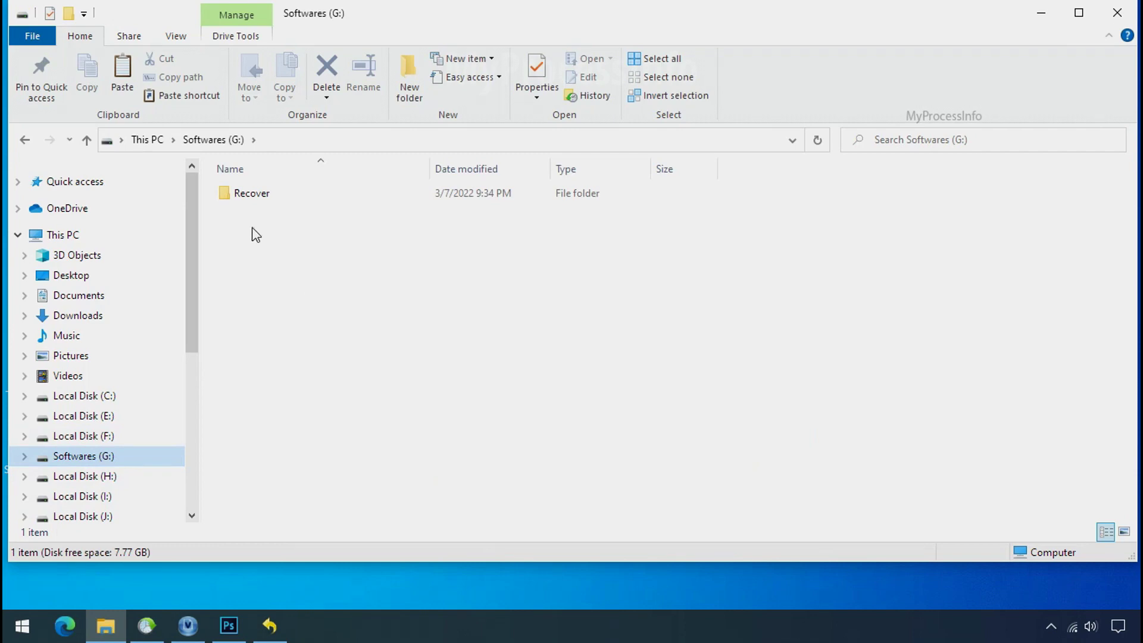
double_click(232, 195)
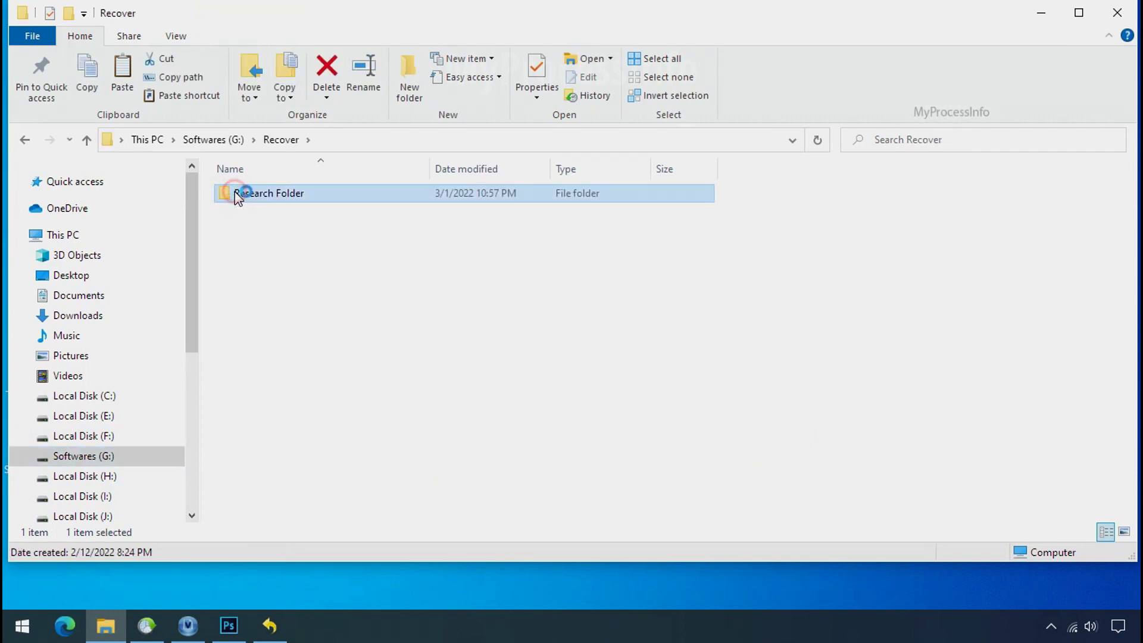
double_click(250, 193)
- Check the Testing PNG, PDF and XLS files and enlarge them to extra large icons
left_click(254, 198)
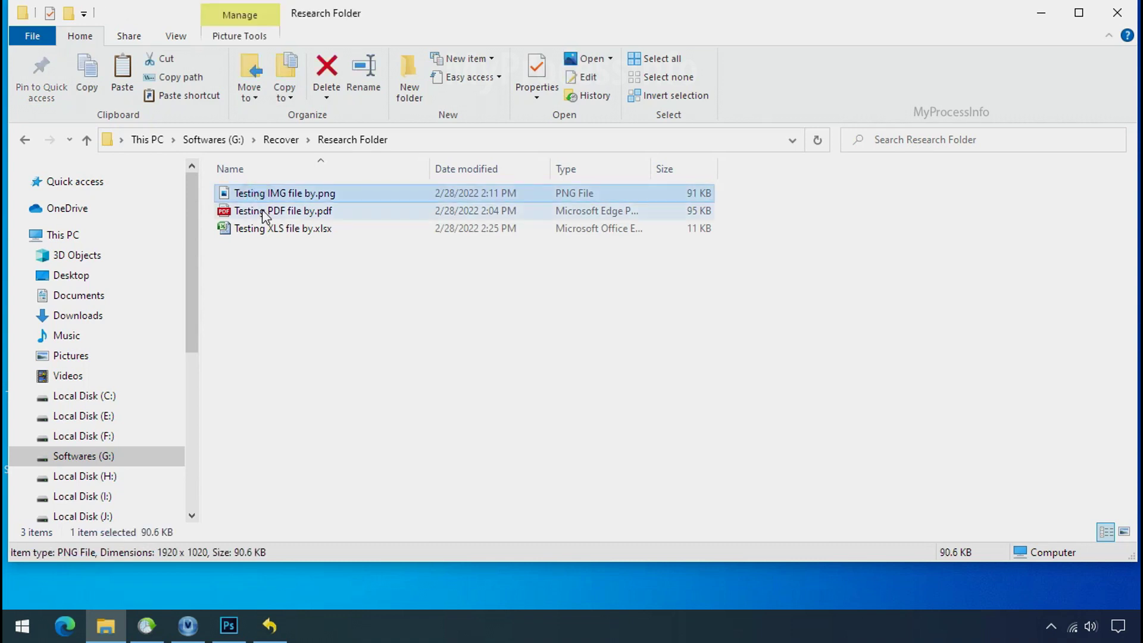
left_click(262, 211)
left_click(280, 228)
left_click(294, 194)
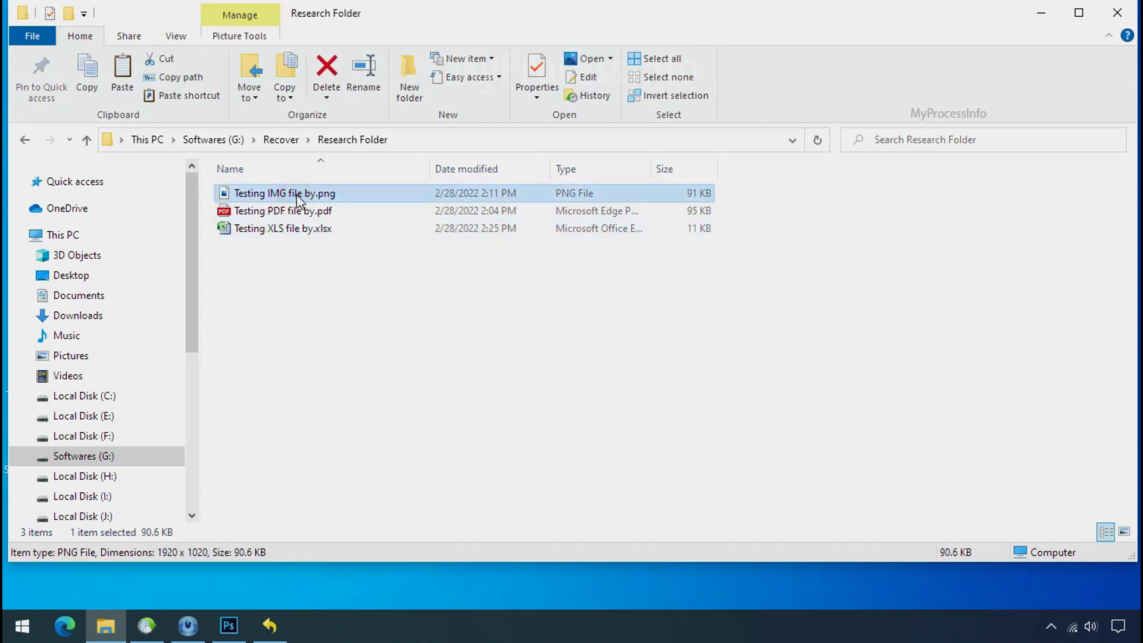
scroll(472, 328, "up", 4, "ctrl")
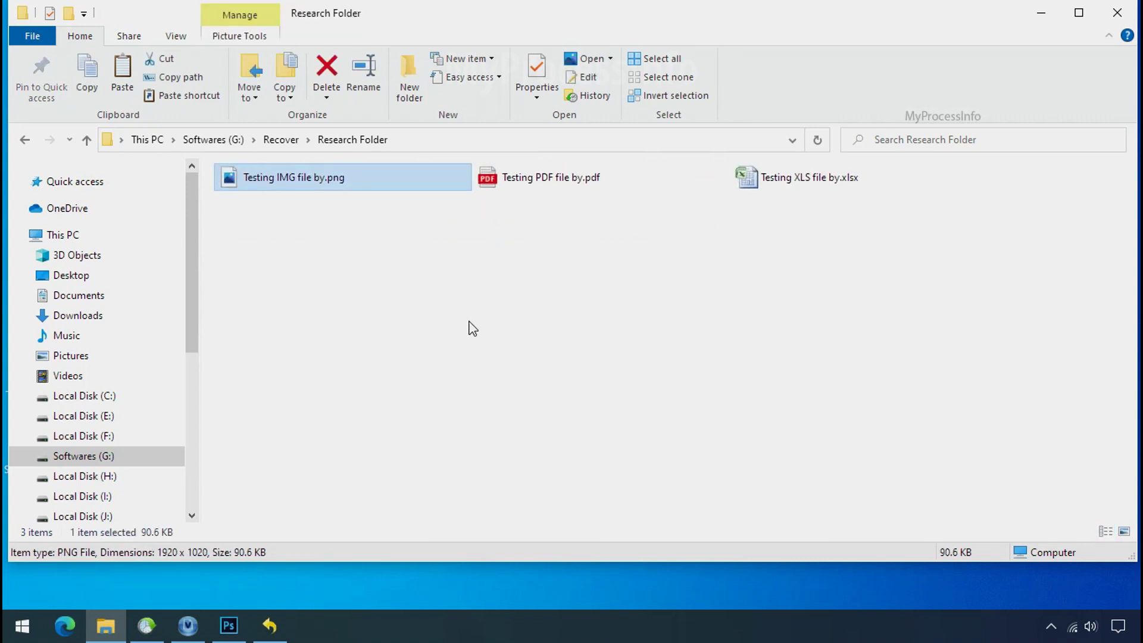
scroll(470, 327, "up", 2, "ctrl")
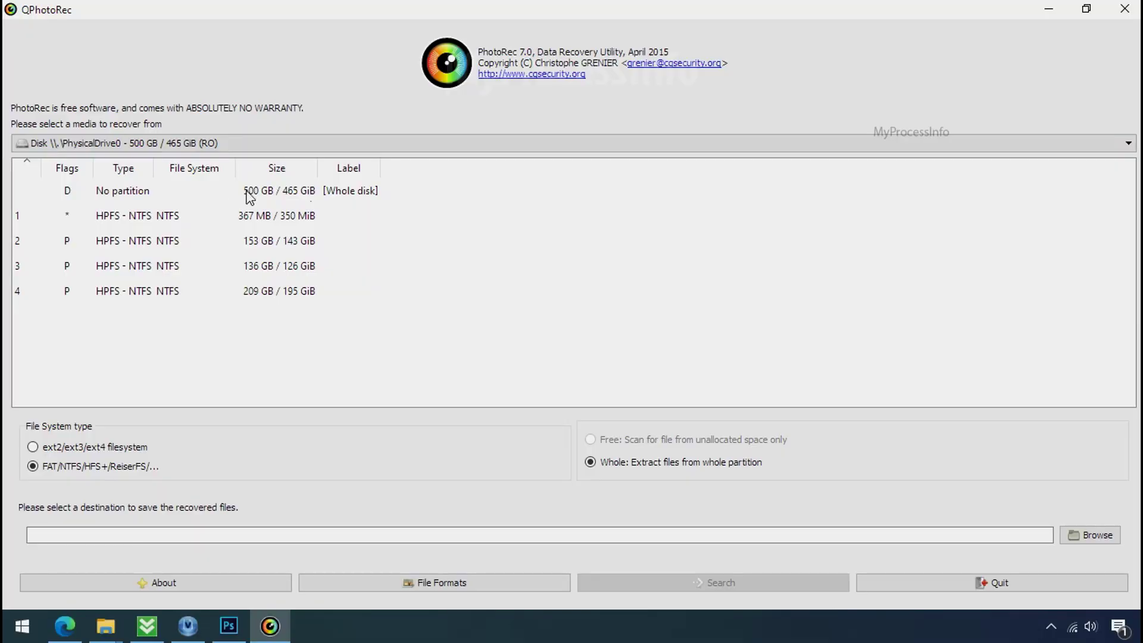
left_click(190, 150)
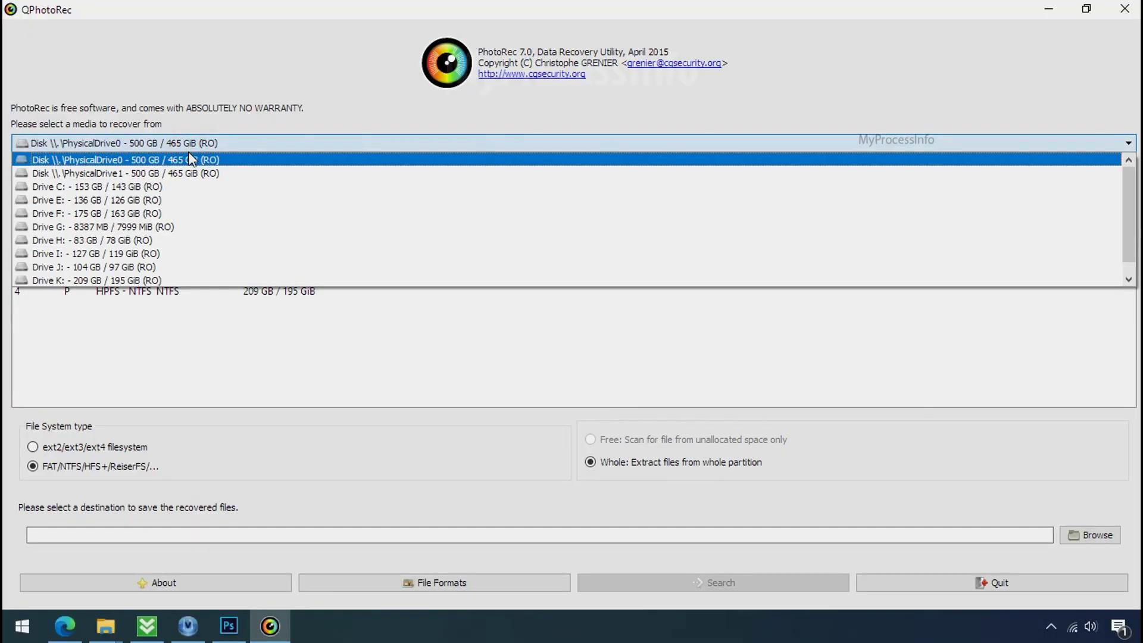
scroll(200, 228, "down", 1)
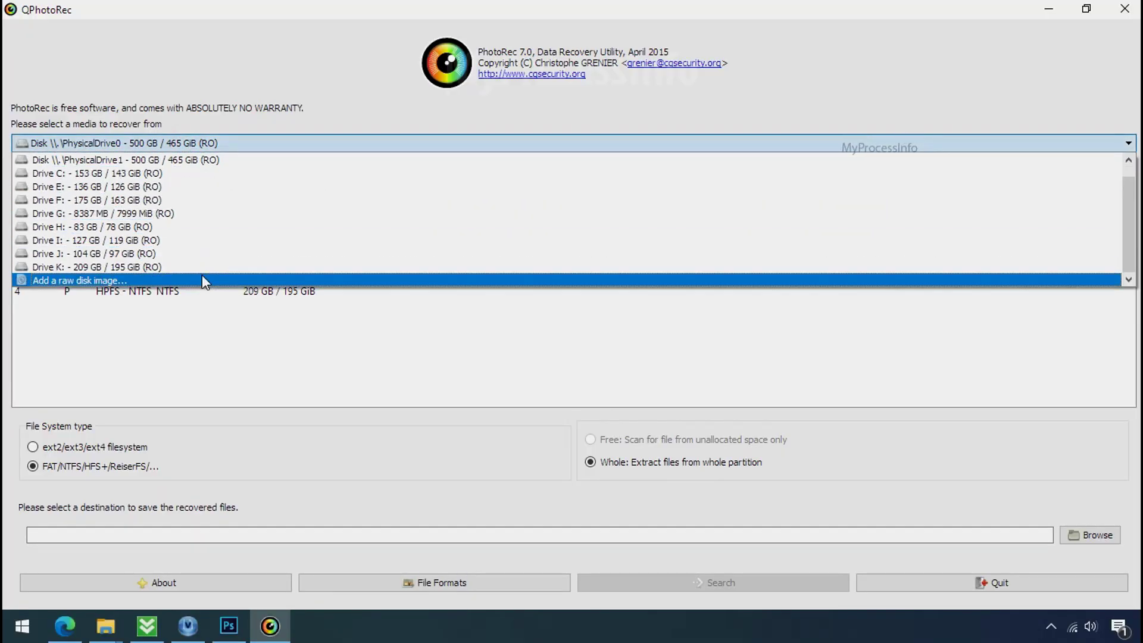
left_click(296, 85)
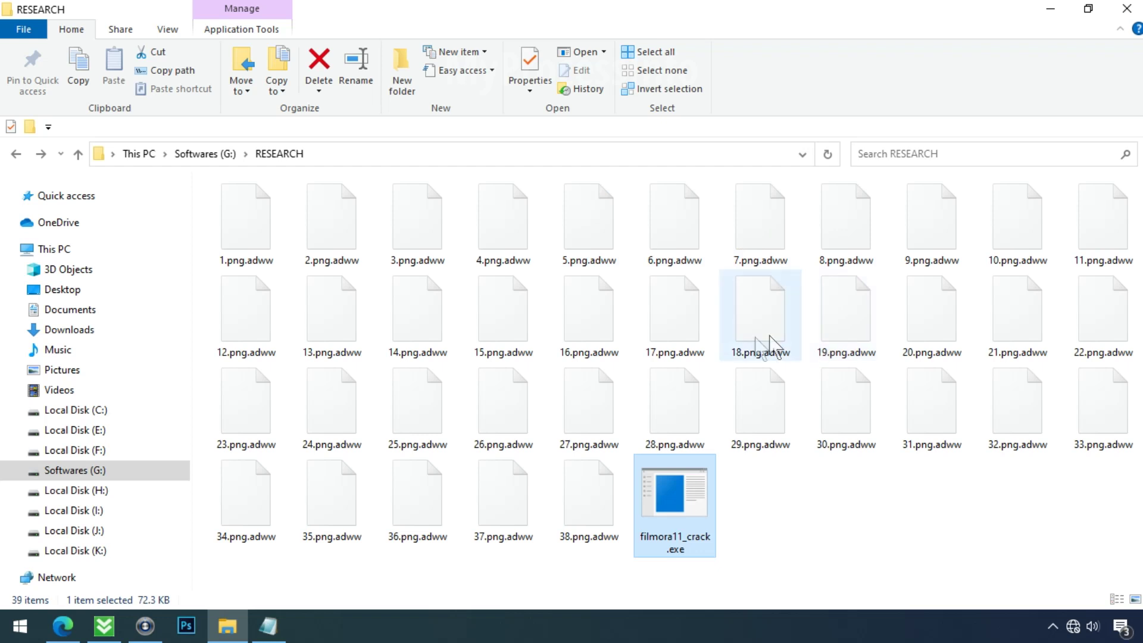
- Rename 17.png.adww to 17.png, accepting the extension-change warning
left_click(684, 351)
left_click(693, 356)
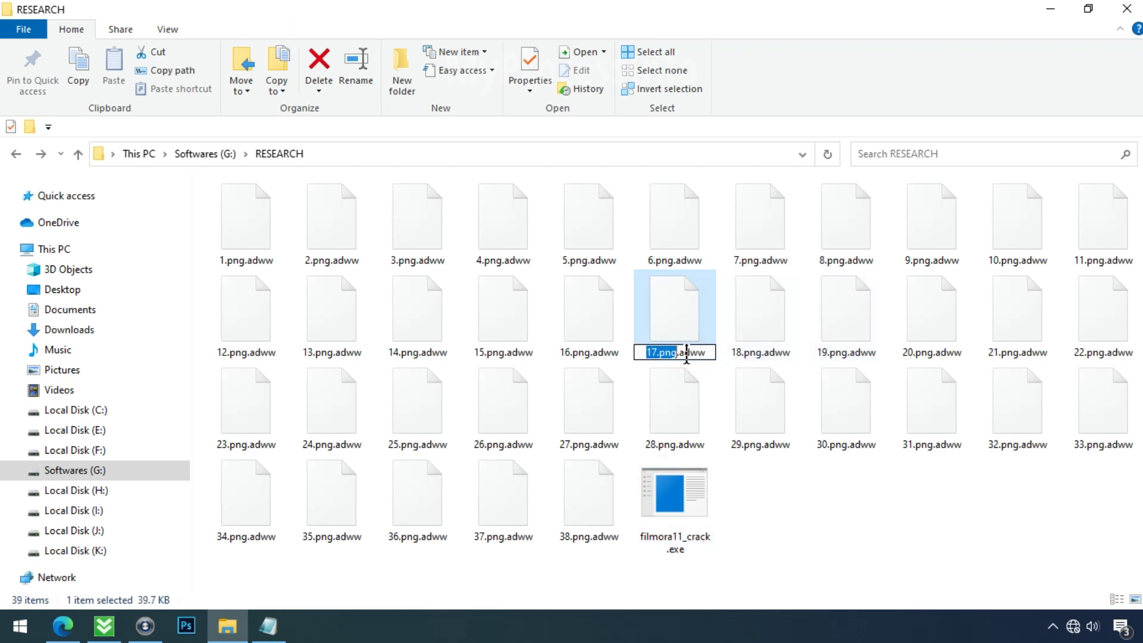
left_click_drag(686, 352, 729, 352)
key("BackSpace")
key("BackSpace")
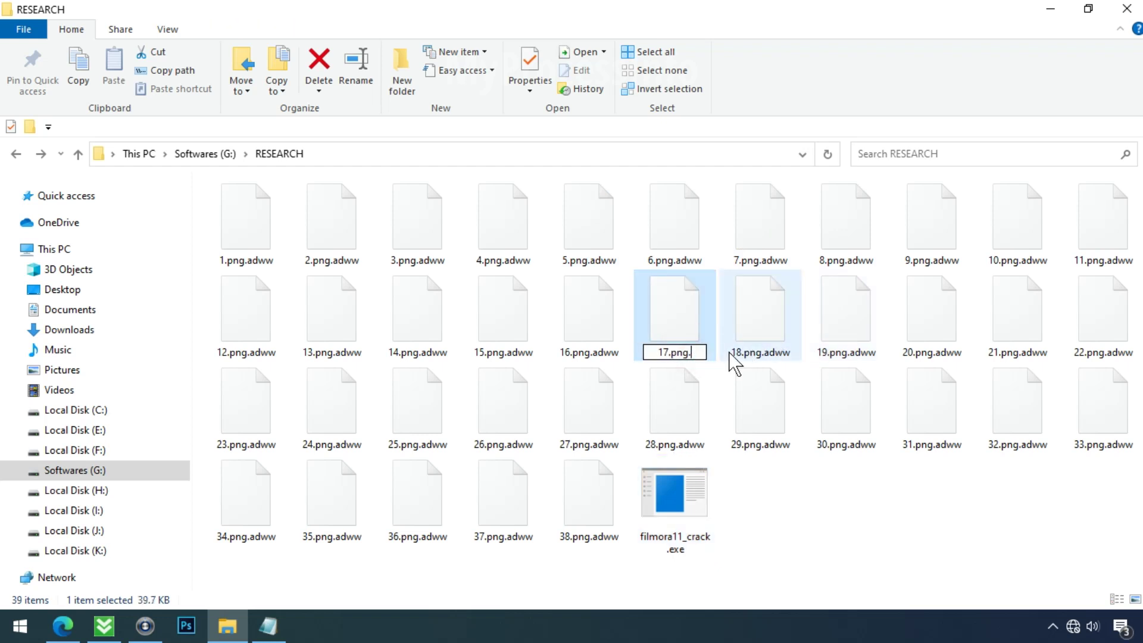
left_click(708, 311)
left_click(653, 318)
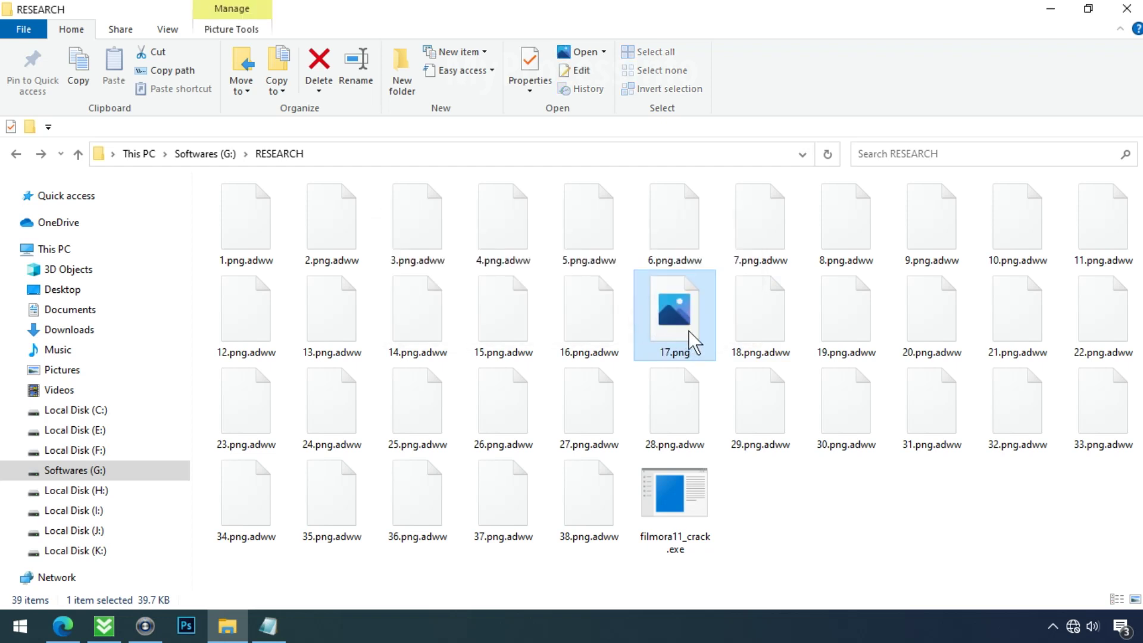
left_click(689, 331)
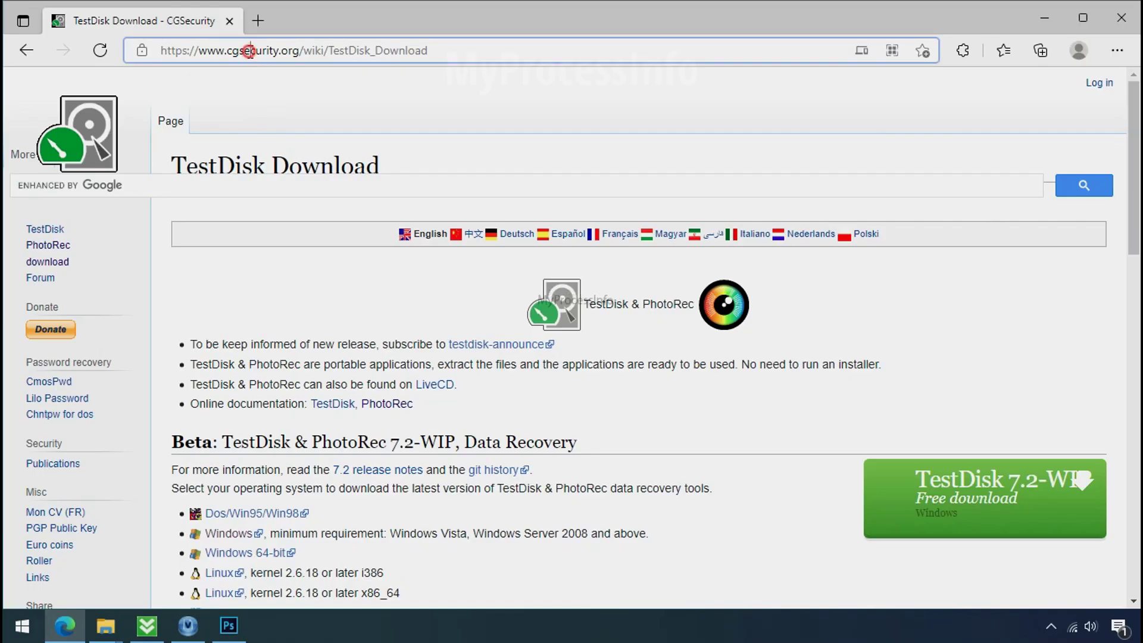
- Select the browser's page address, then select the downloaded TestDisk archive
left_click(251, 55)
left_click(292, 108)
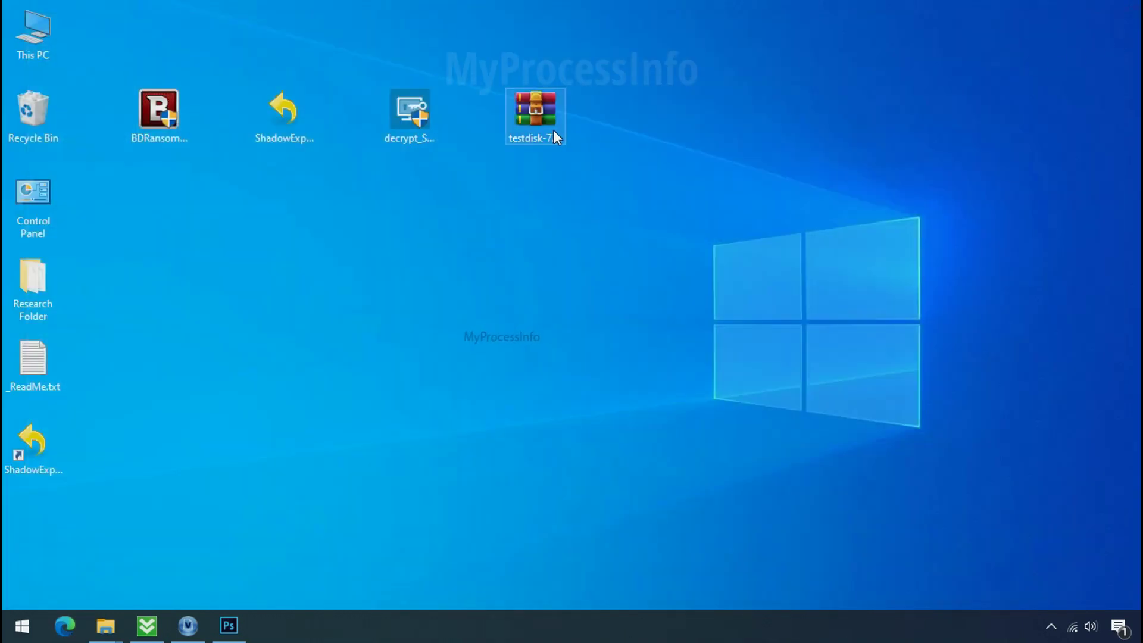
left_click(553, 131)
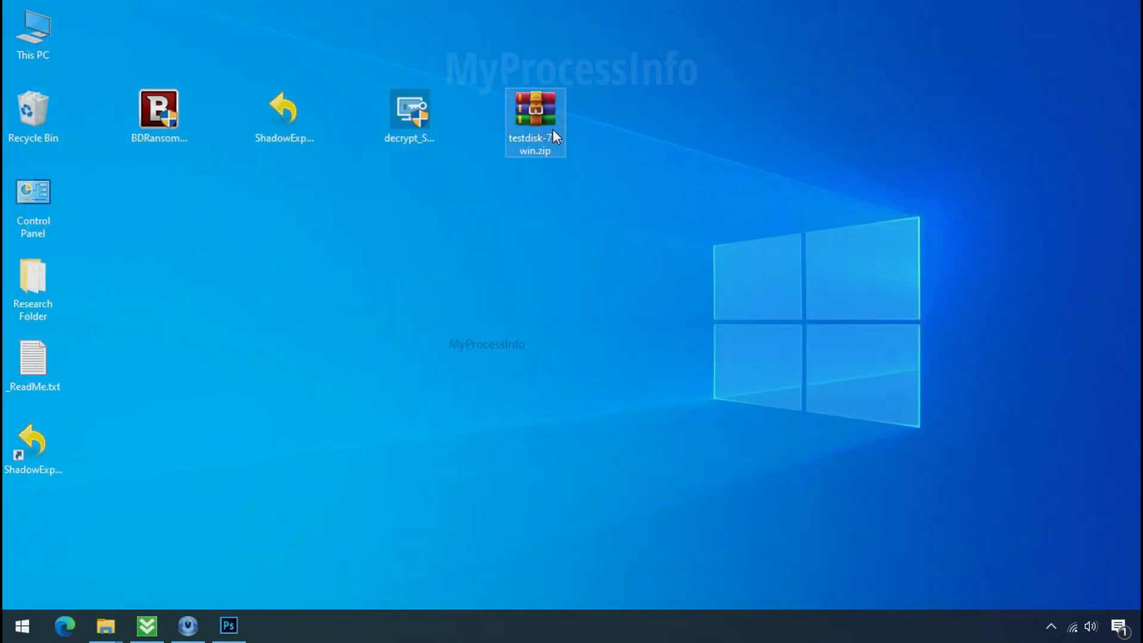
- Extract testdisk-7.0.win.zip into its own folder and launch qphotorec_win.exe from it
right_click(553, 130)
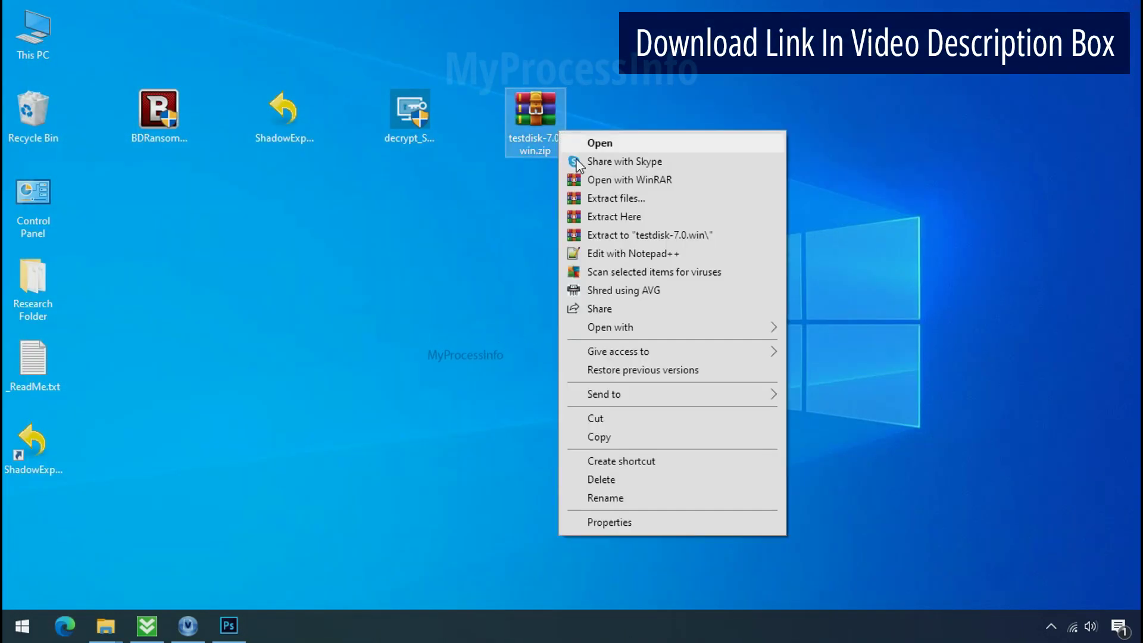
left_click(630, 235)
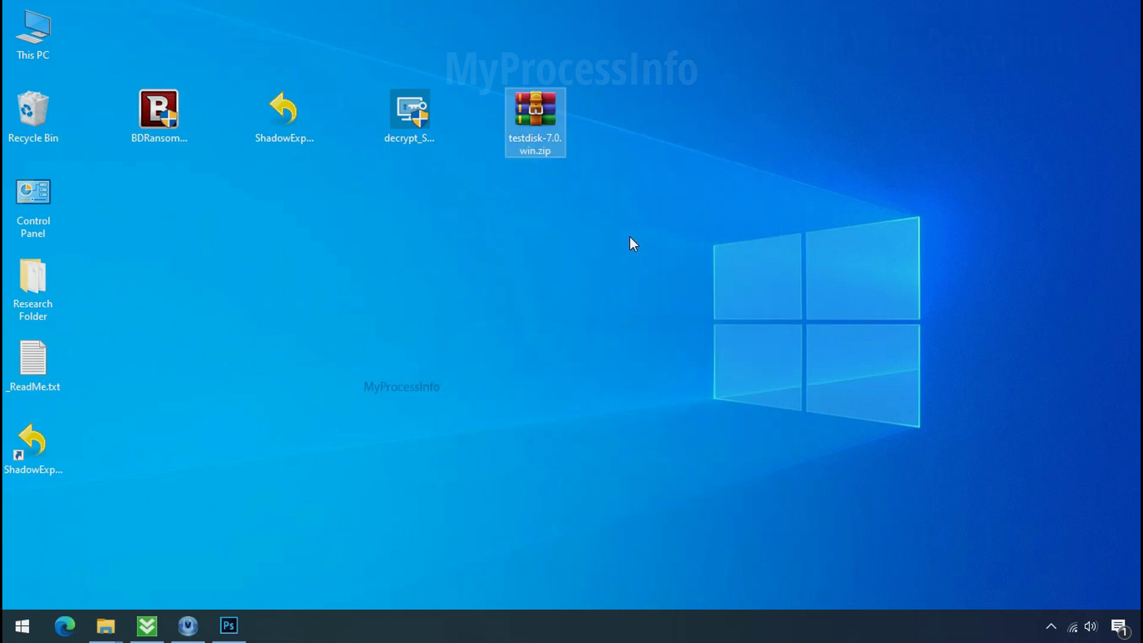
left_click(668, 154)
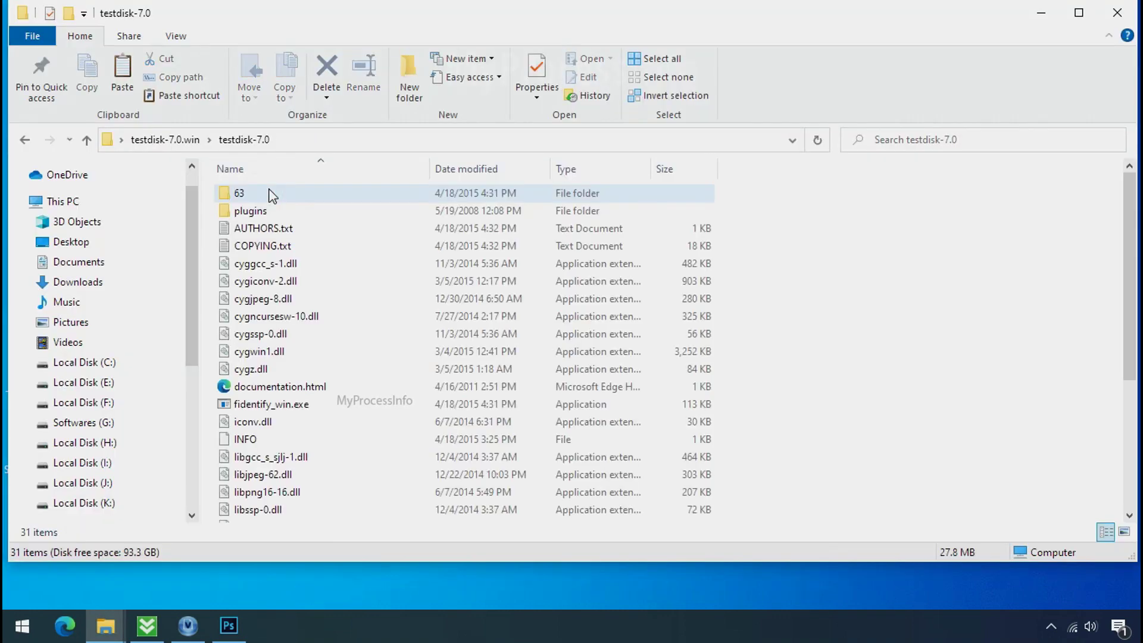
scroll(322, 400, "down", 4)
left_click(319, 393)
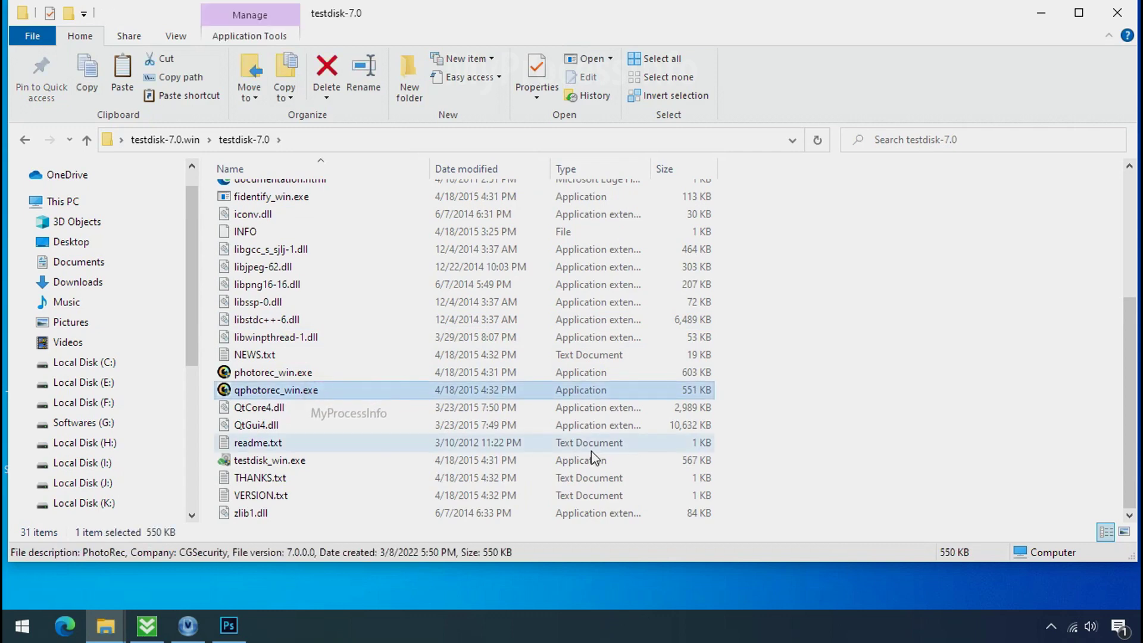
double_click(273, 388)
- Select Drive C: as the source and reset file formats to only jpg and png
left_click(229, 143)
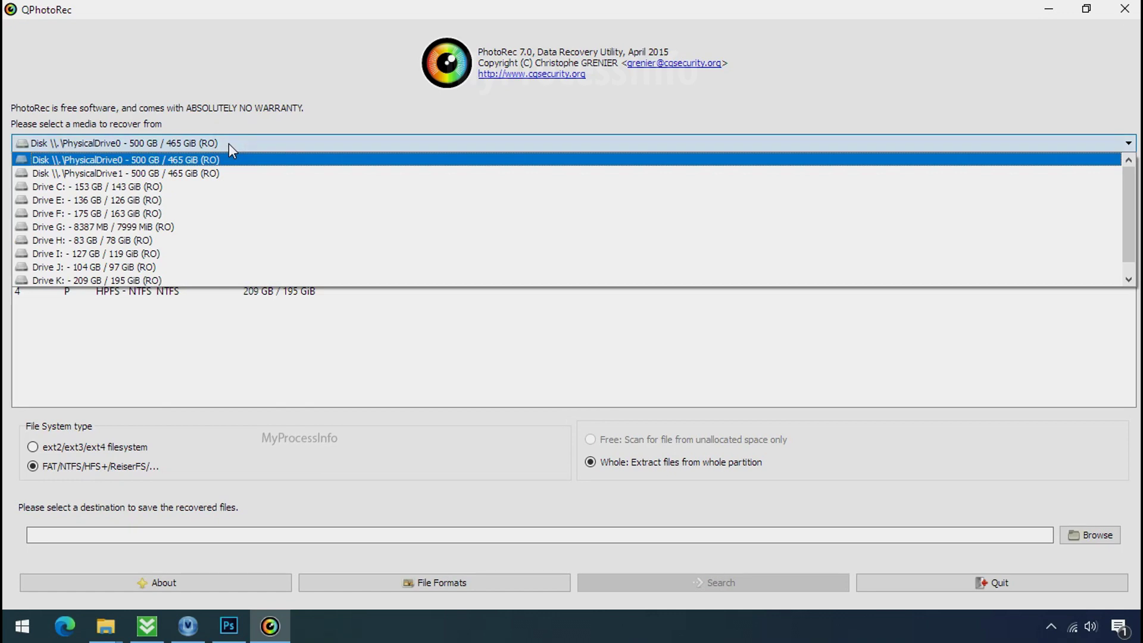
left_click(242, 187)
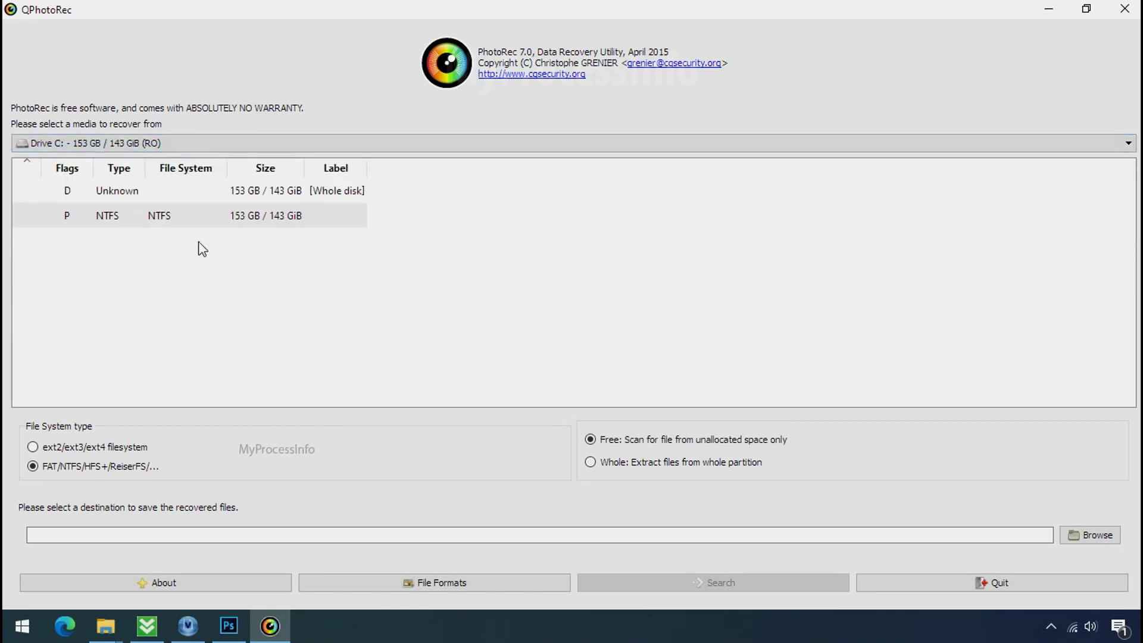
left_click(421, 583)
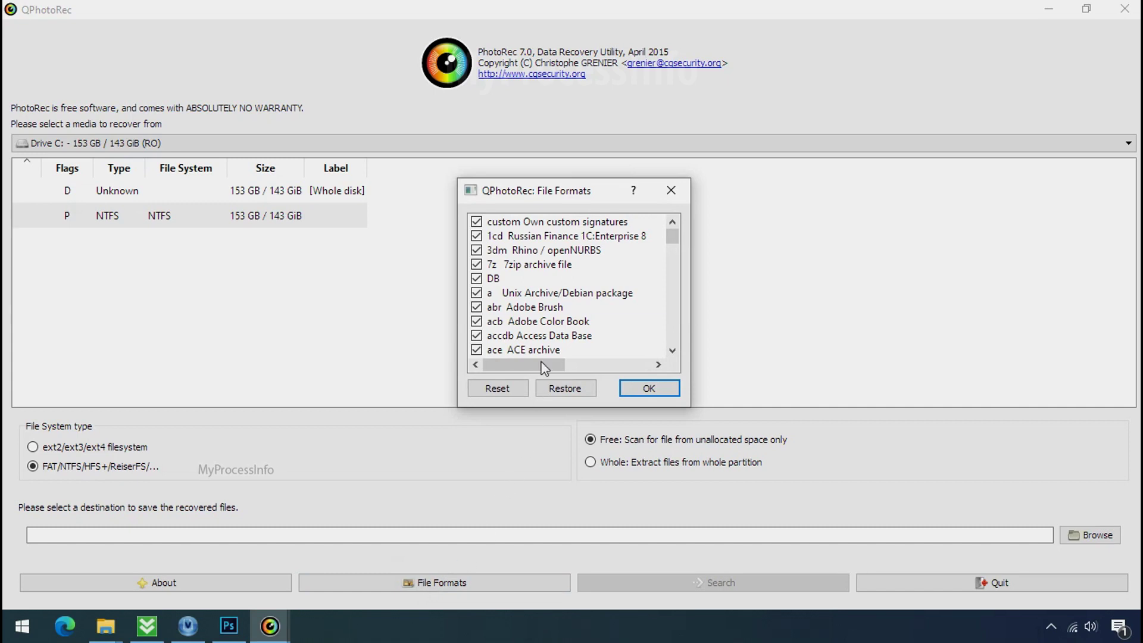
left_click(510, 388)
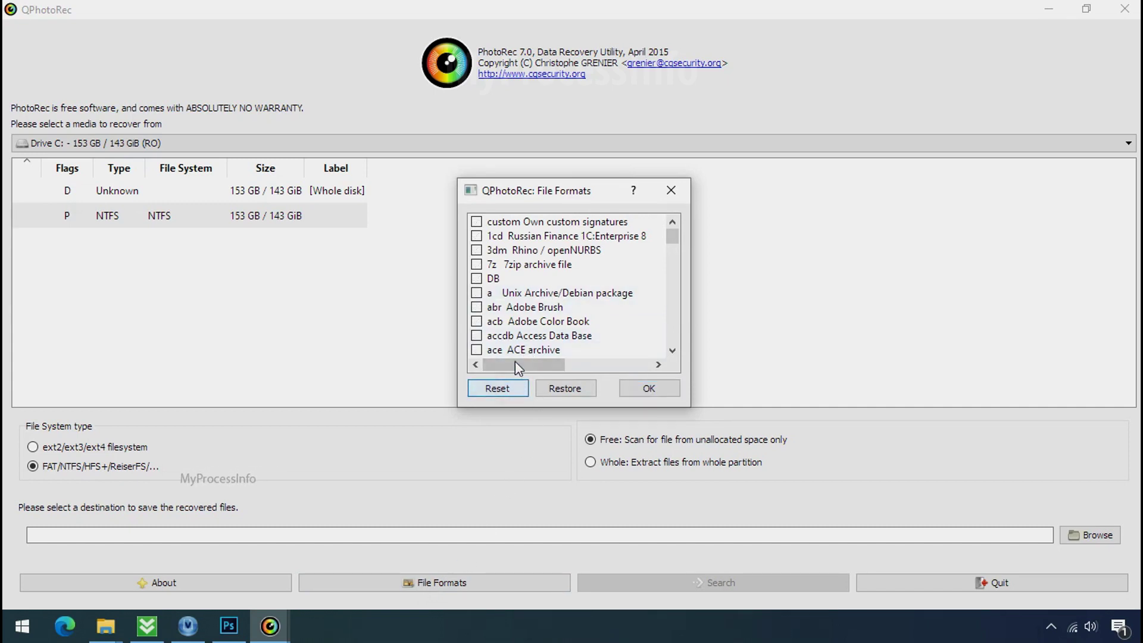
left_click(513, 321)
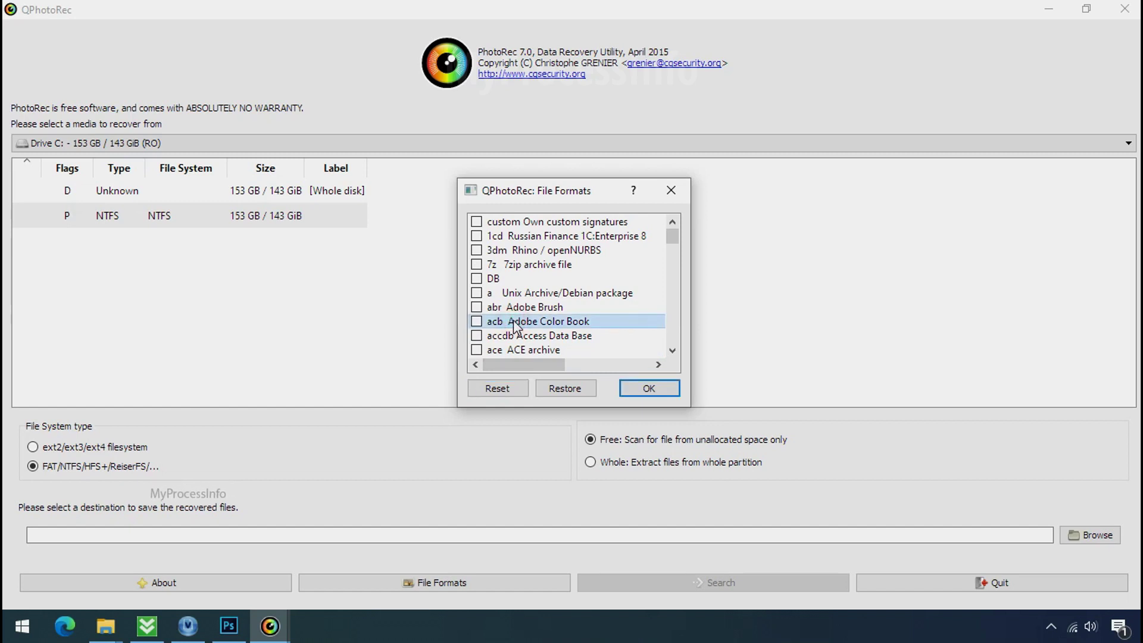
key("j")
scroll(513, 320, "down", 1)
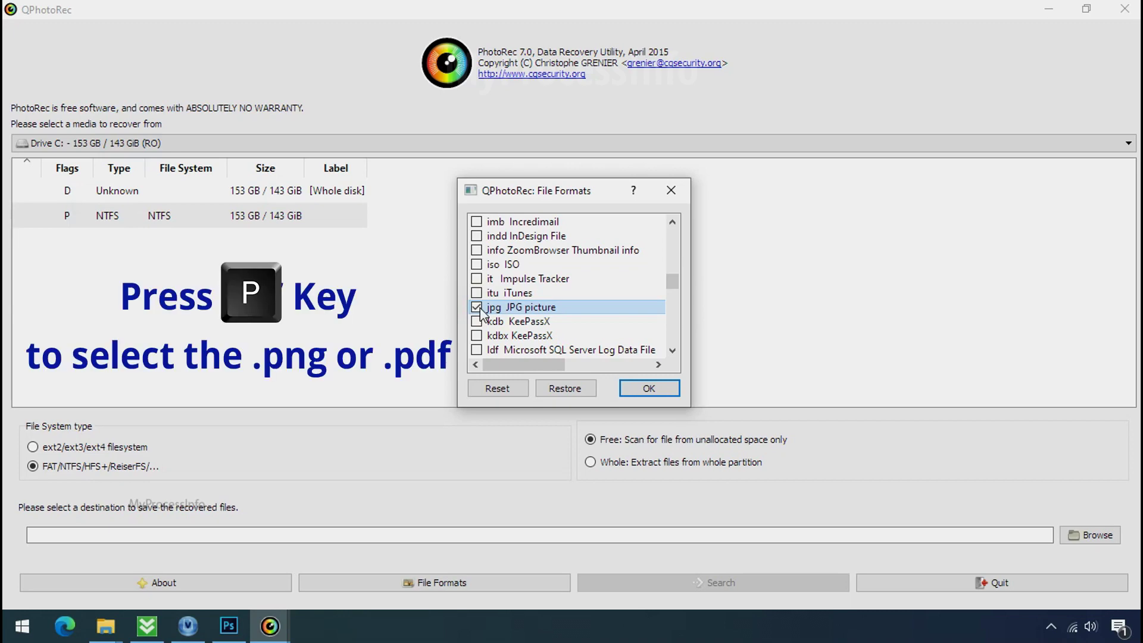
key("p")
scroll(523, 285, "down", 2)
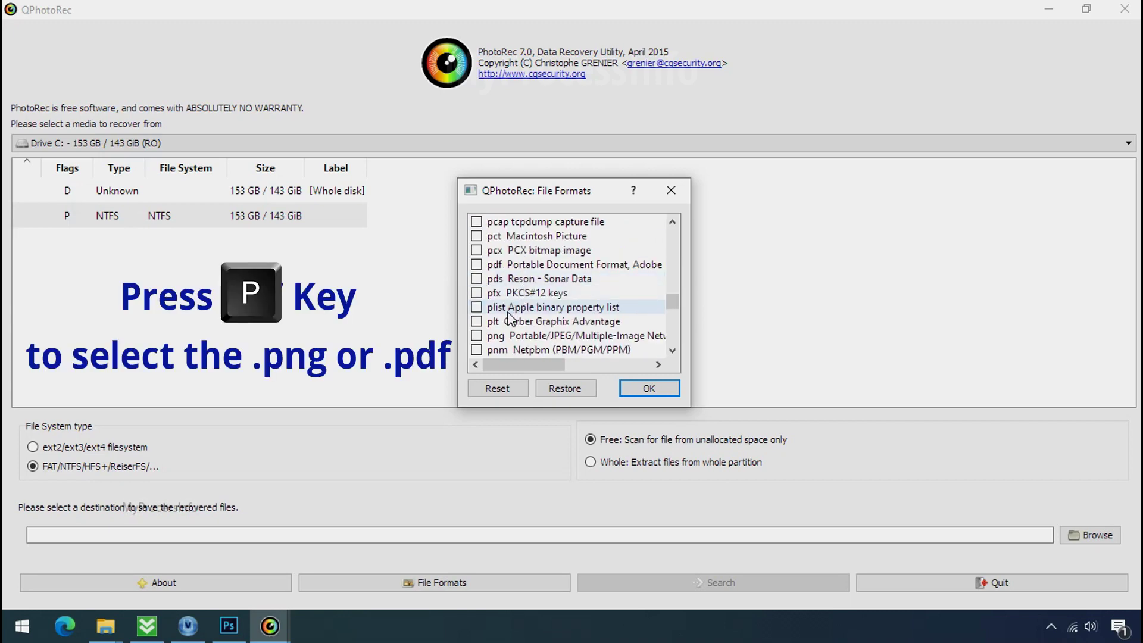
left_click(476, 335)
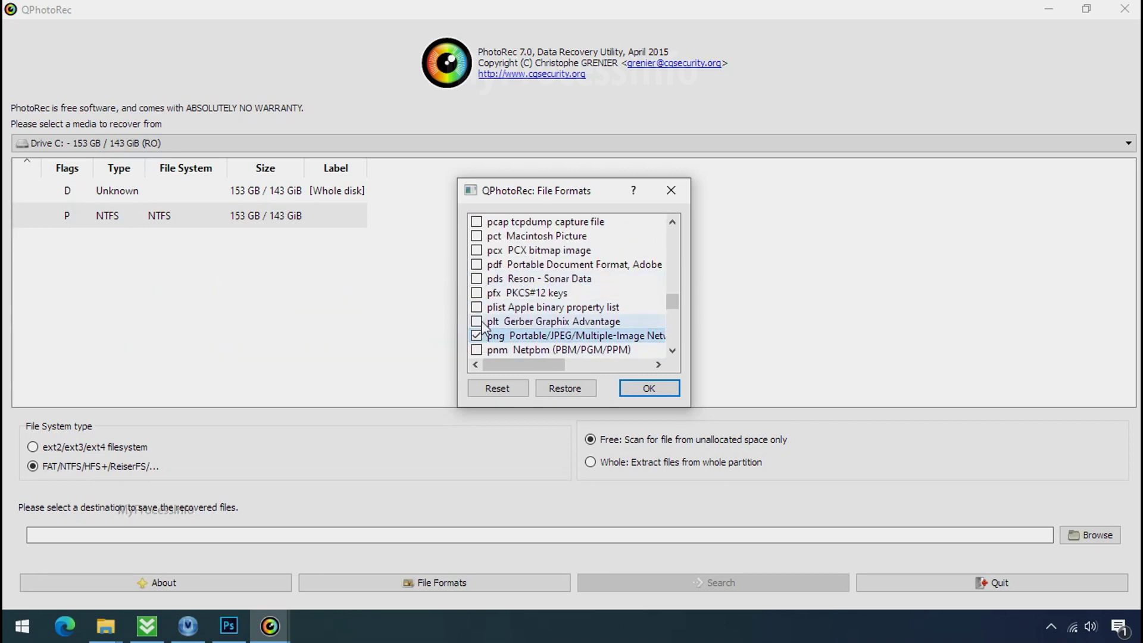
left_click(476, 265)
left_click(643, 391)
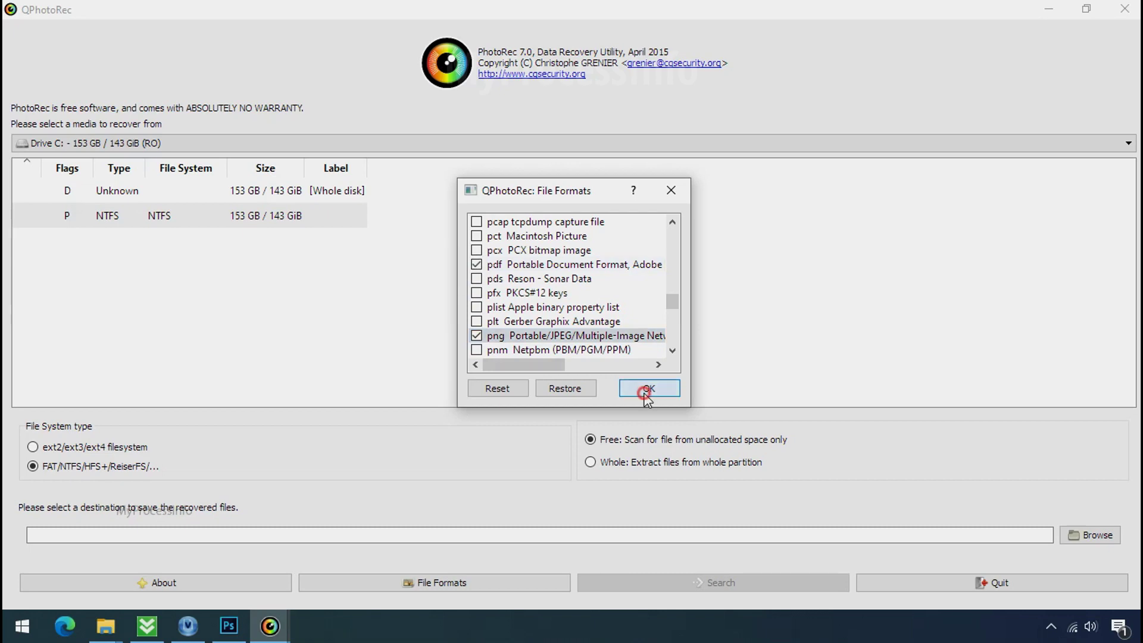
- Create a new 'Recovery' folder on drive G:, select it as the destination, and start the search
left_click(1114, 536)
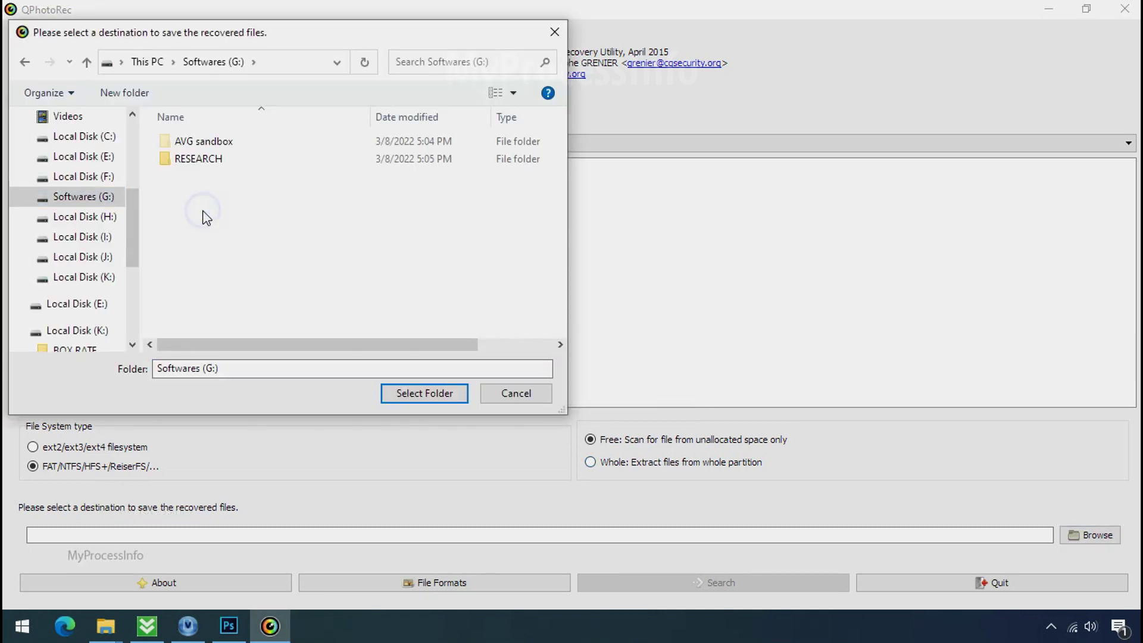
right_click(203, 215)
mouse_move(417, 407)
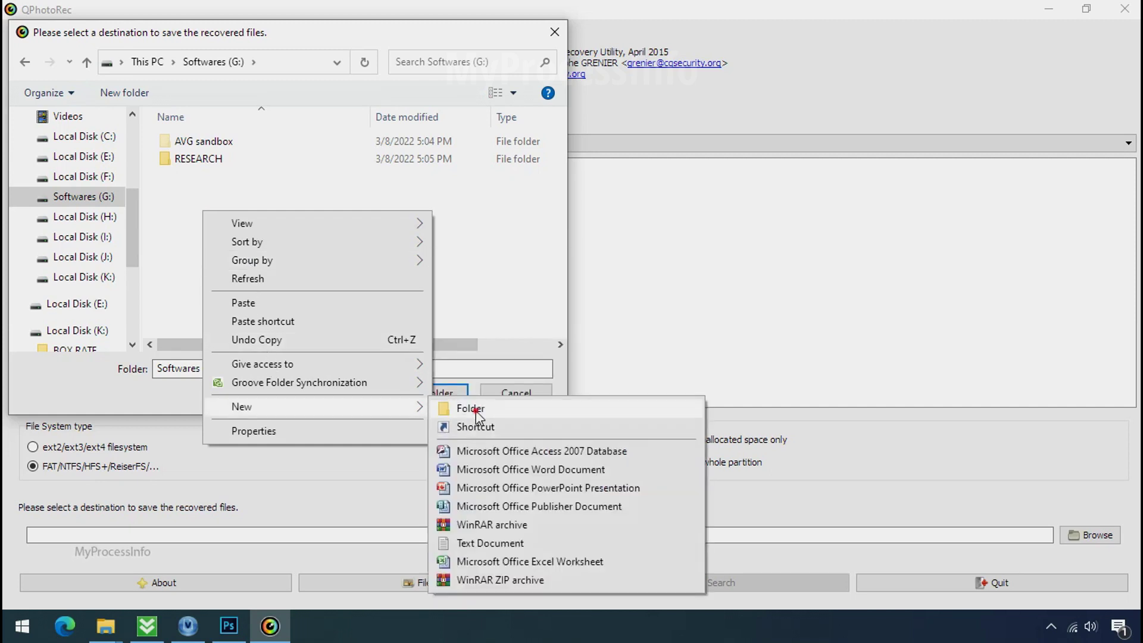
left_click(476, 410)
type("Recovery")
key("Return")
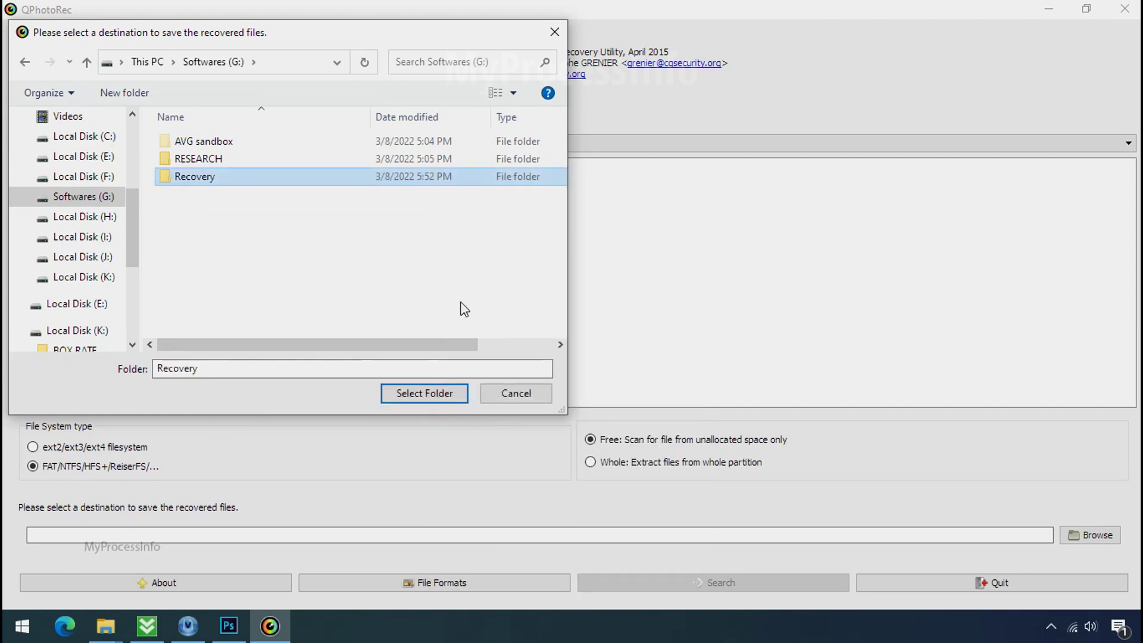
left_click(424, 398)
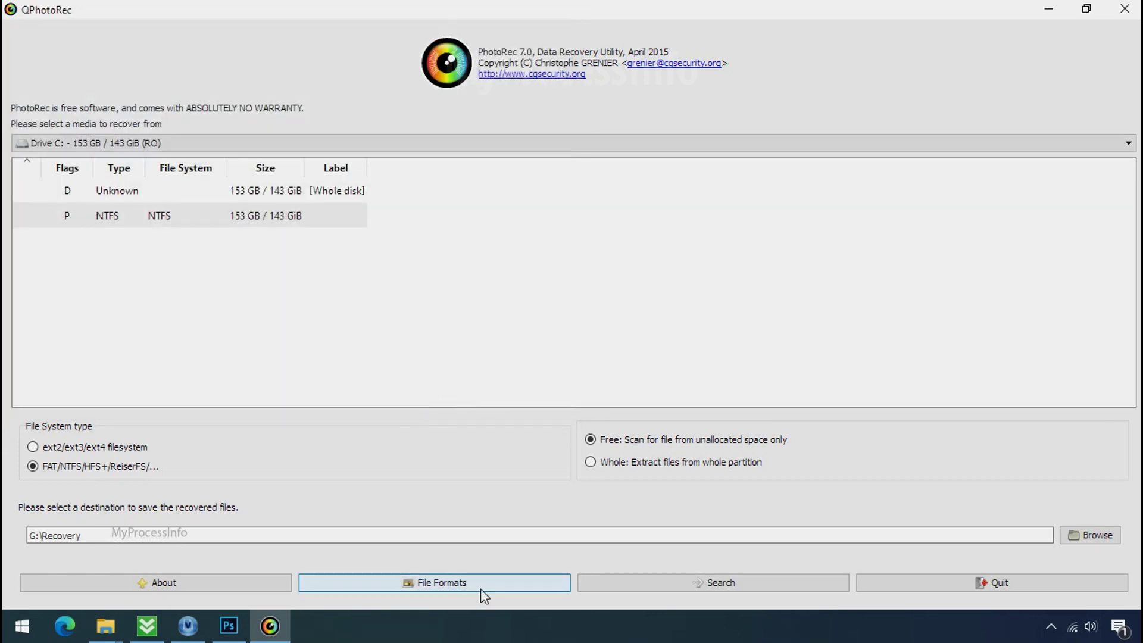
left_click(720, 583)
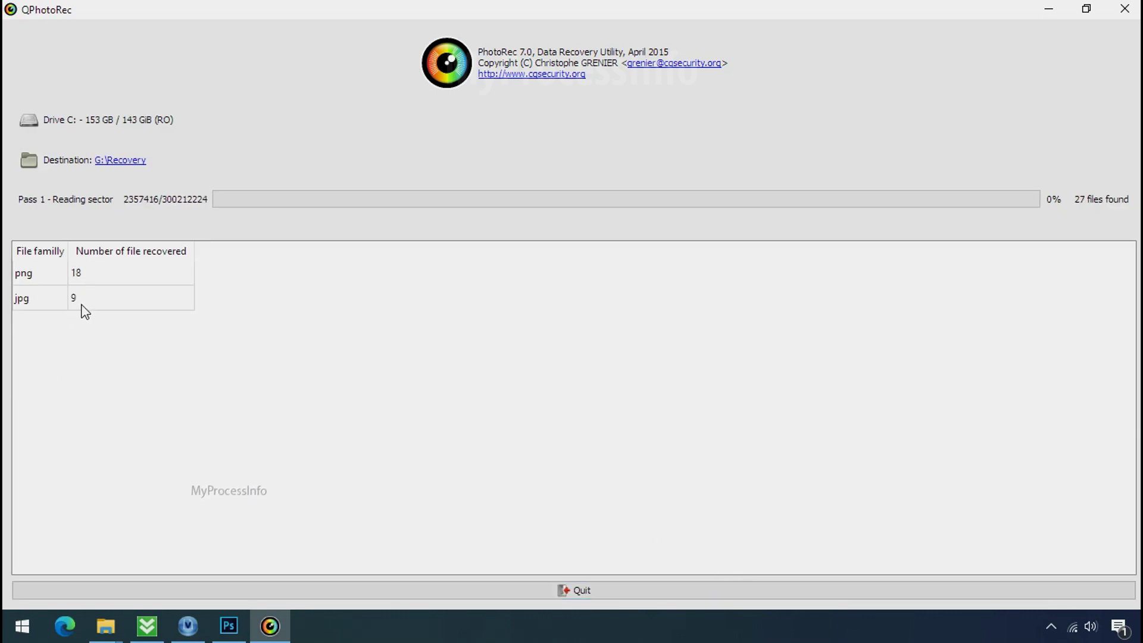
- Restore the QPhotoRec window to a smaller size while the scan runs
left_click(1087, 9)
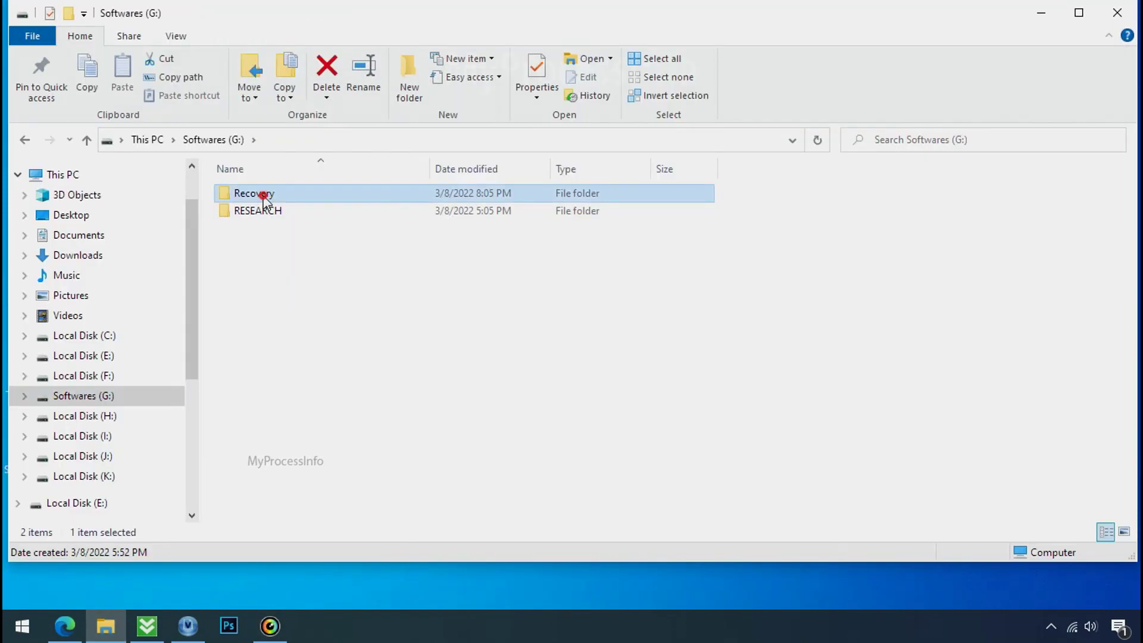
- Open G:\Recovery\recup_dir.3 and scroll through the recovered PNG and JPG files
double_click(256, 194)
left_click(266, 209)
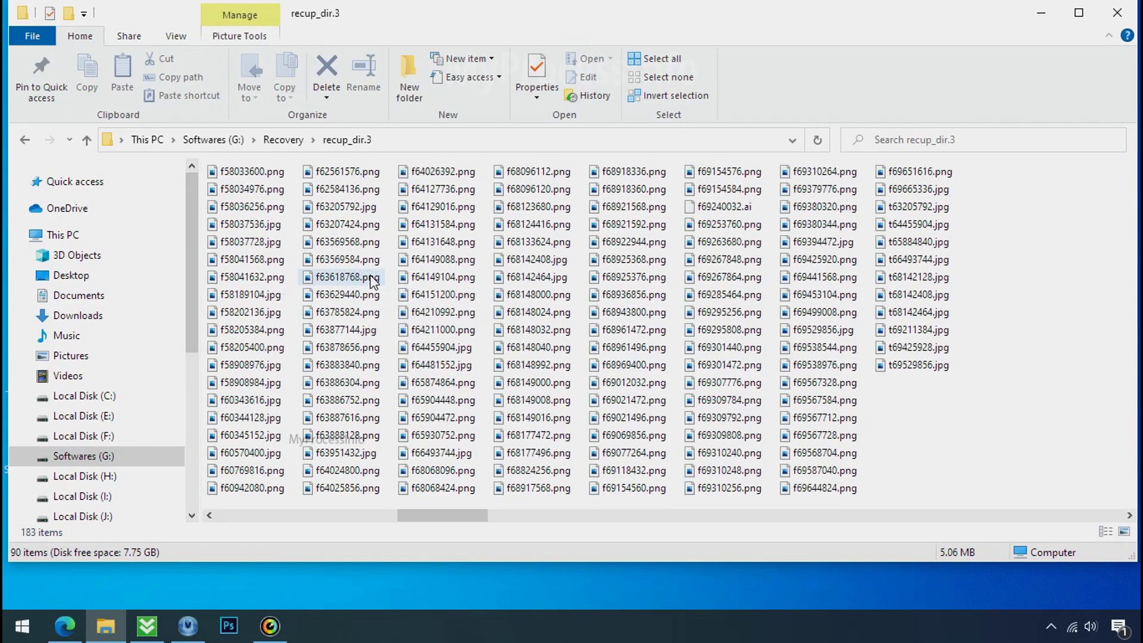
scroll(373, 281, "down", 3)
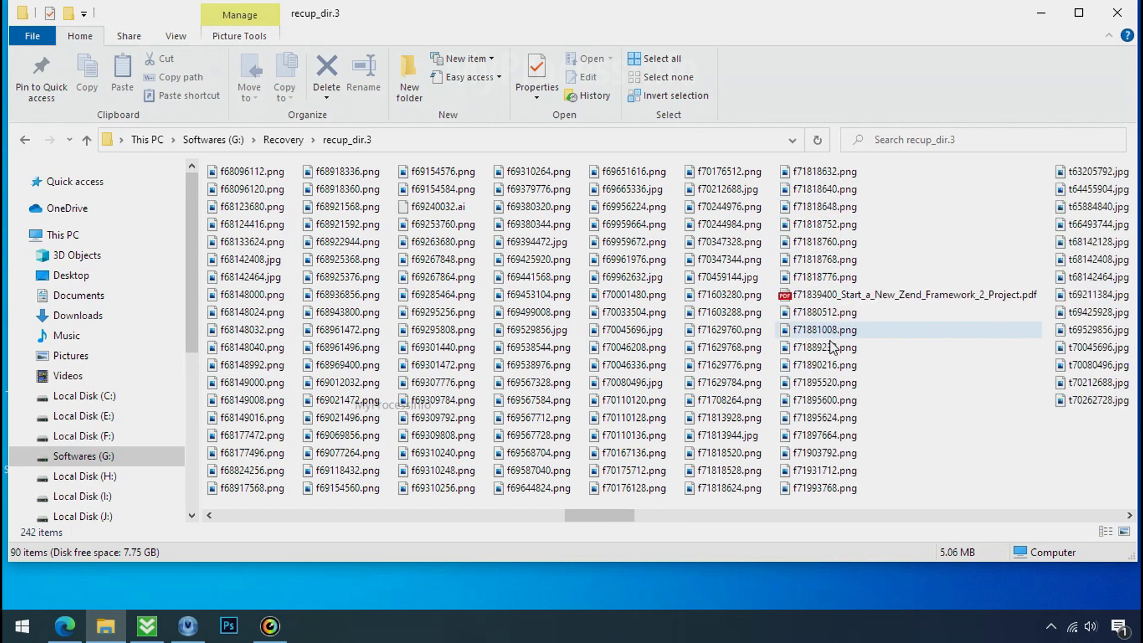
scroll(826, 363, "down", 3)
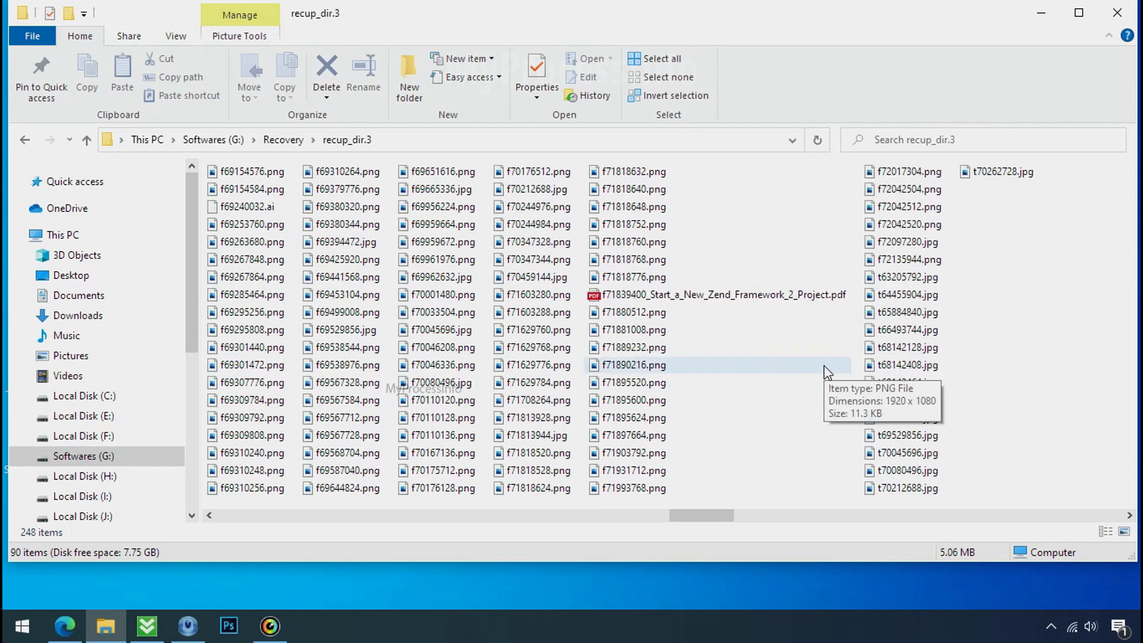
scroll(825, 366, "down", 1)
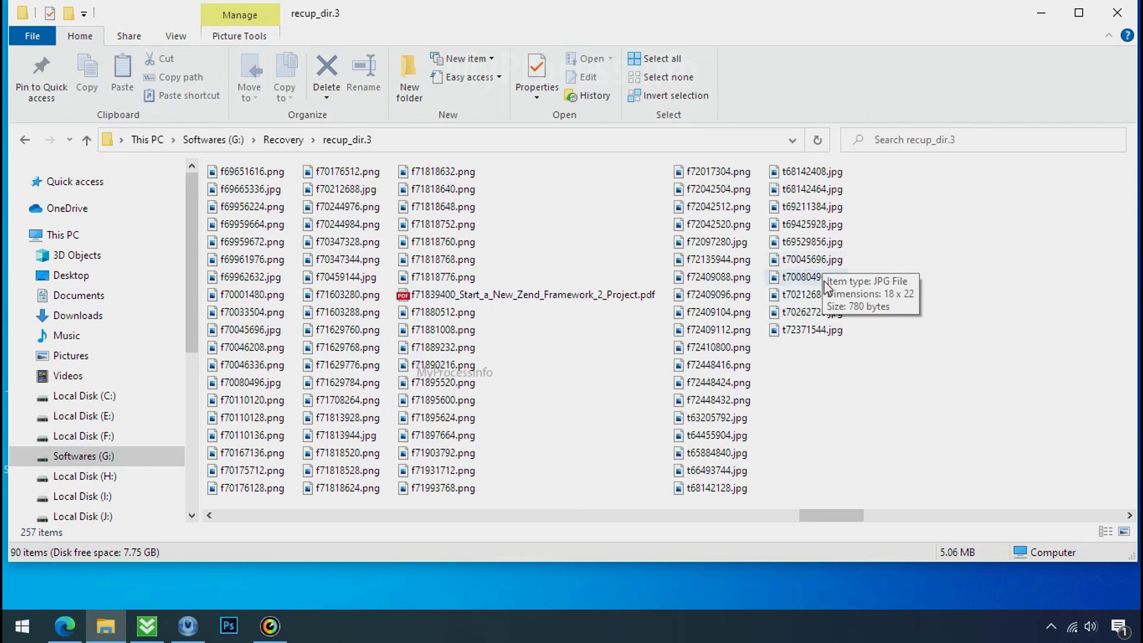
scroll(815, 381, "down", 3)
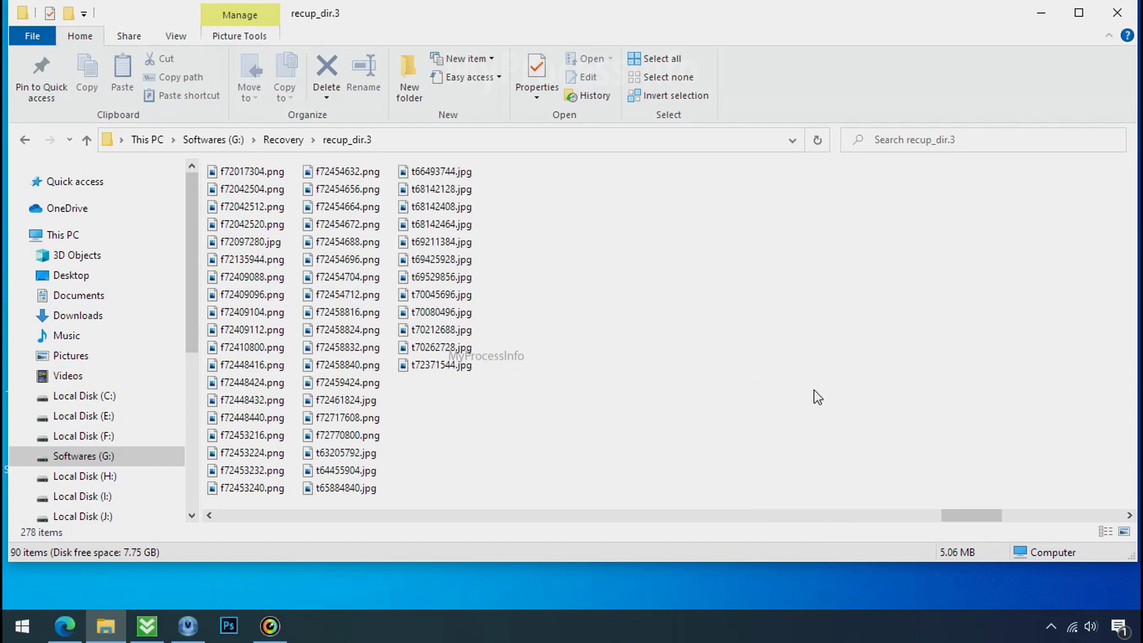